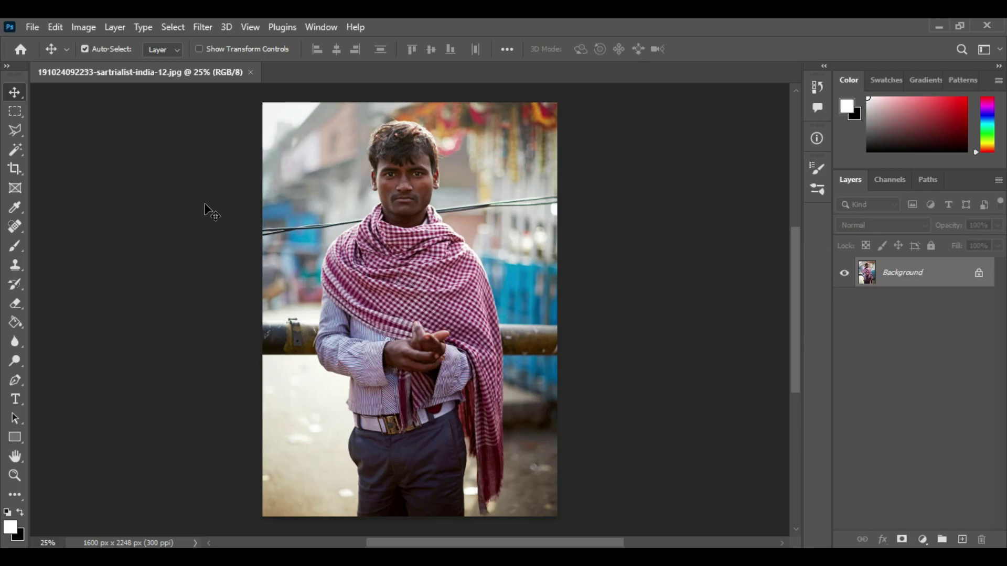
- Check the portrait photo's dimensions and resolution in the Image Size settings
click(84, 27)
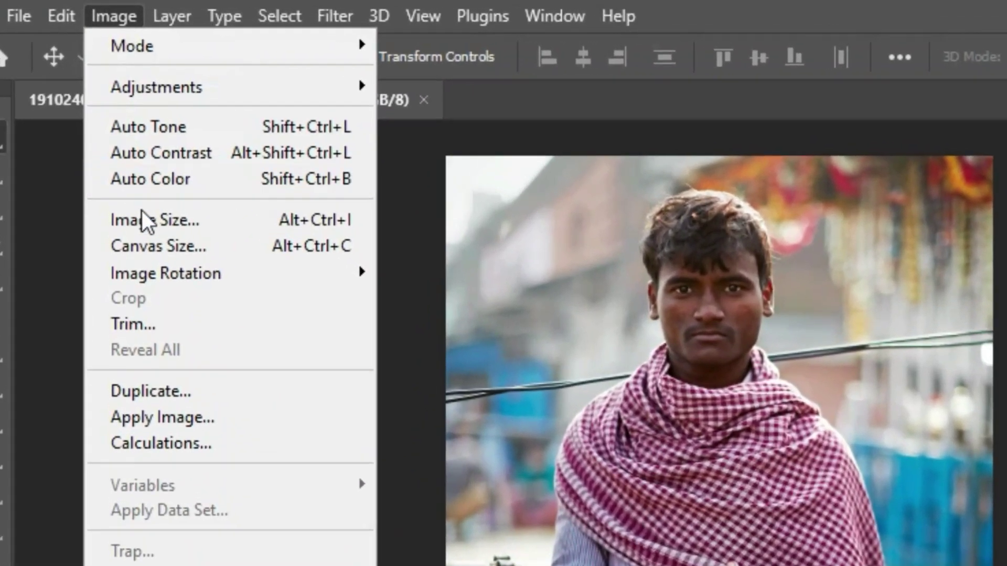
click(151, 201)
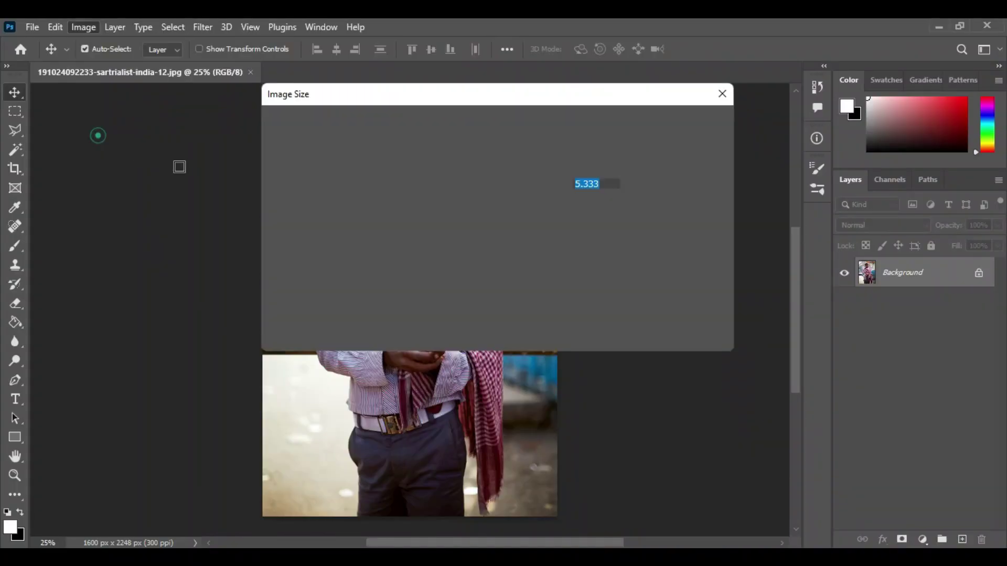
click(602, 230)
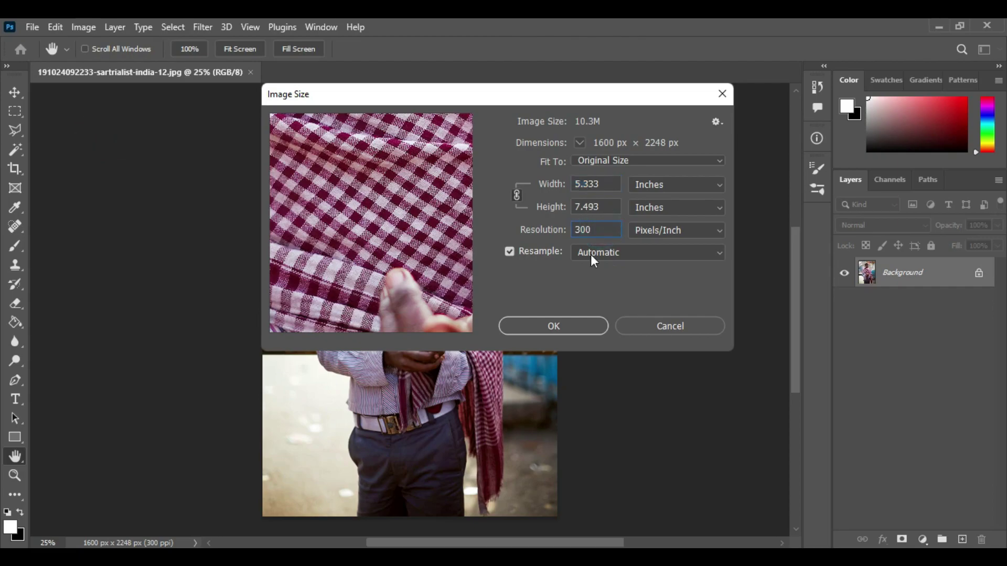
click(586, 328)
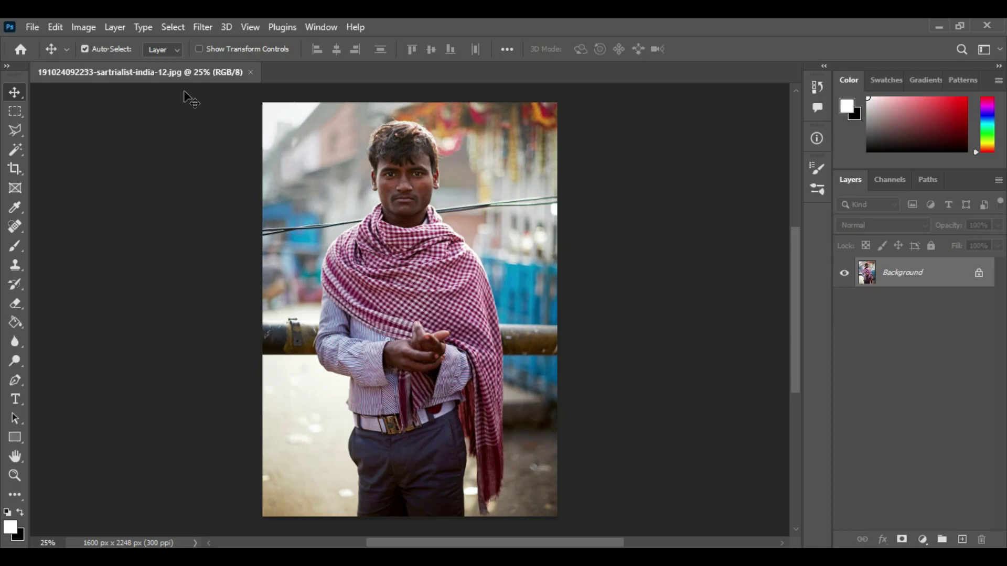
- Create a new 13 × 19 inch document at 300 pixels/inch in RGB Color with a black background
click(36, 29)
click(34, 39)
click(754, 167)
click(766, 217)
click(725, 164)
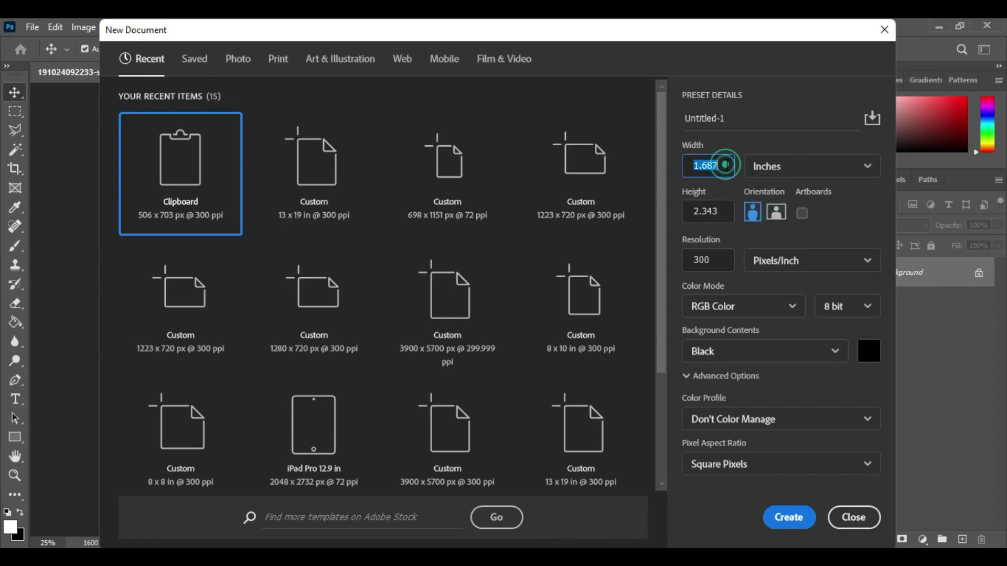
text(13)
key(Tab)
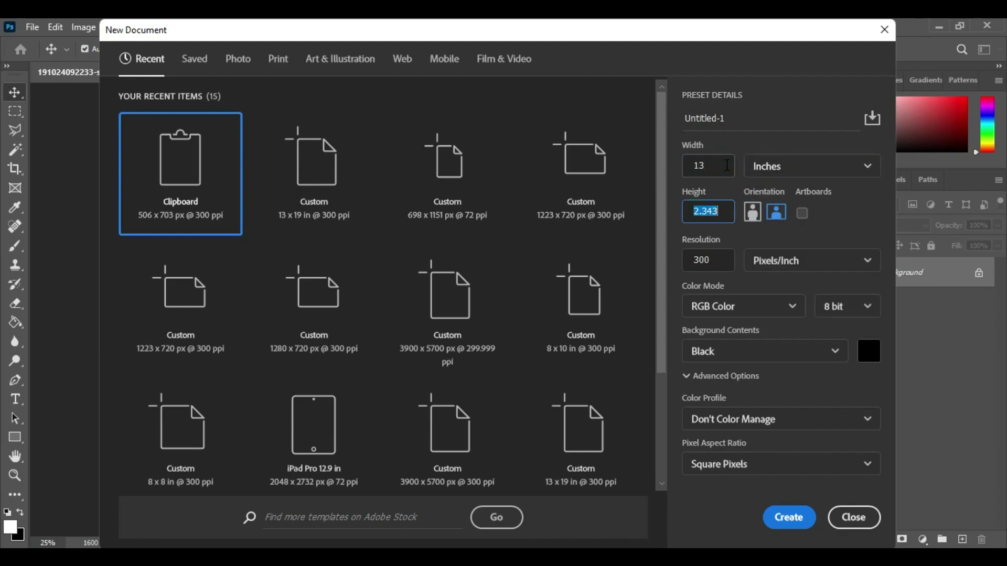
text(19)
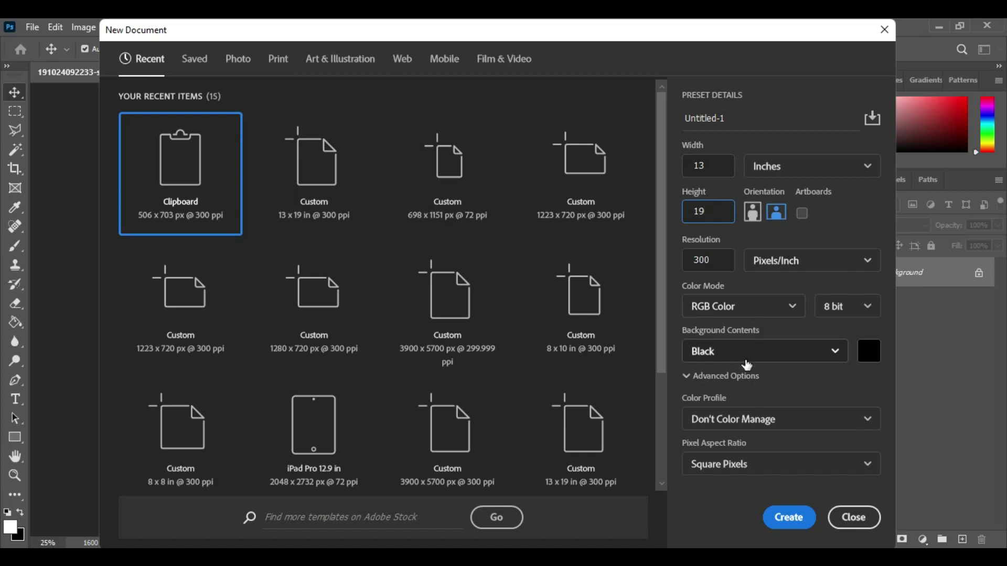
click(787, 517)
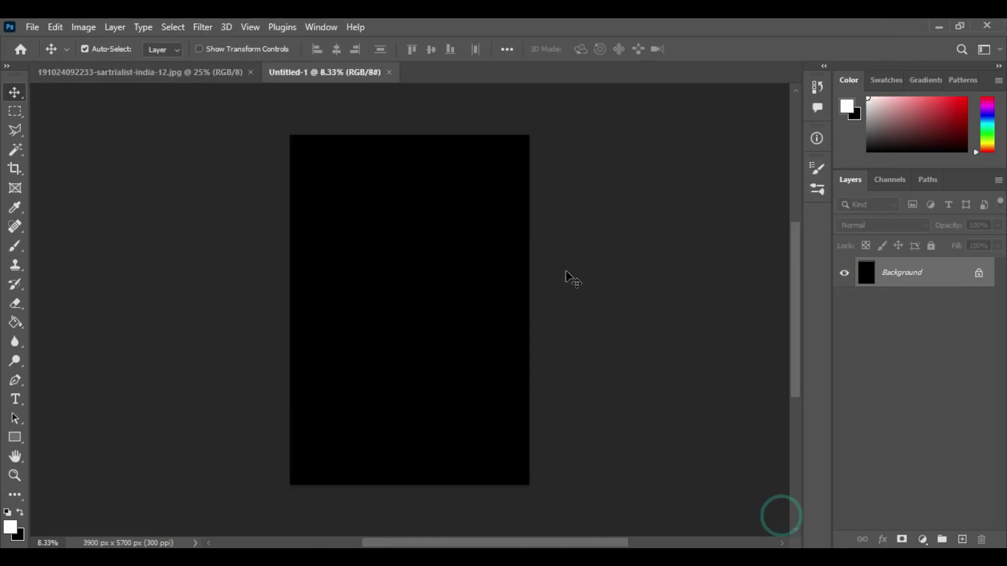
- Copy the entire portrait photo into the centre of the new black document as a layer
click(207, 74)
key(ctrl+a)
drag(544, 215, 395, 240)
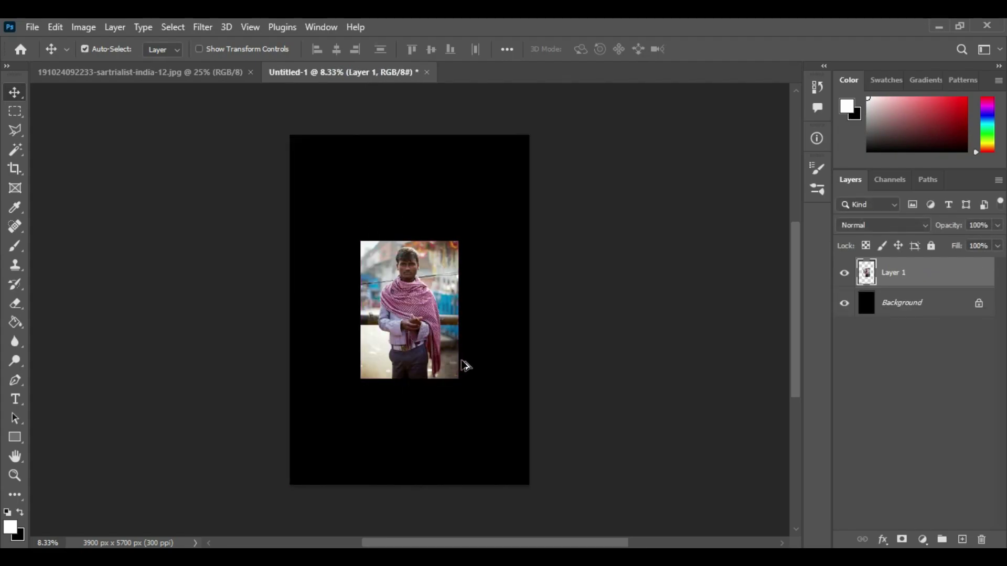
- Scale the photo layer proportionally about its centre to about 203%
key(ctrl+t)
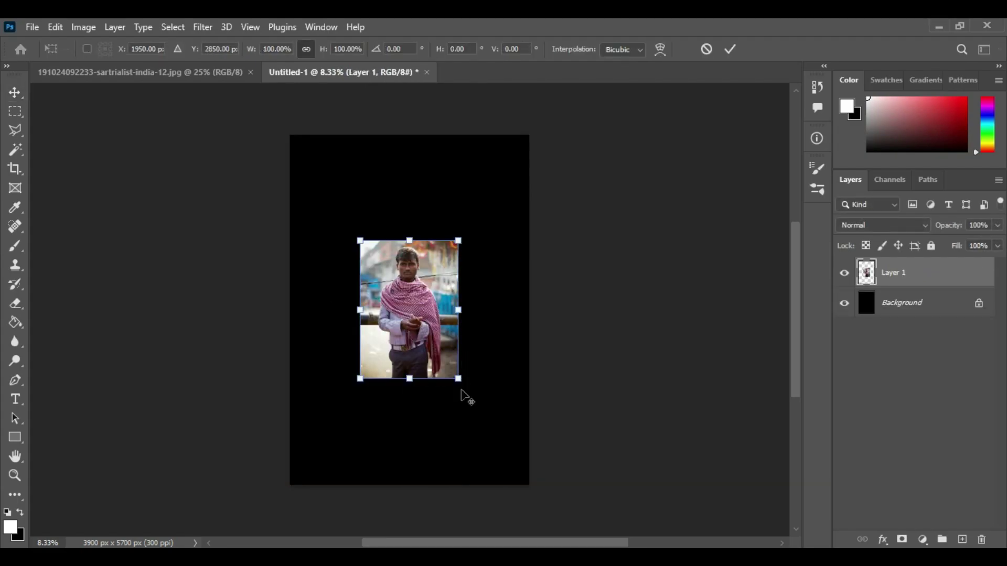
drag(463, 384, 516, 454)
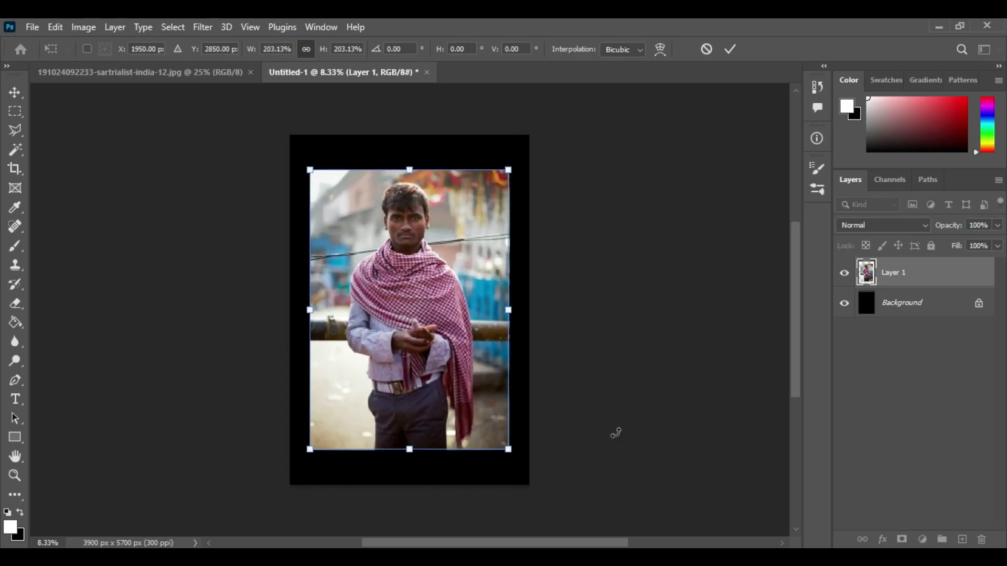
key(Return)
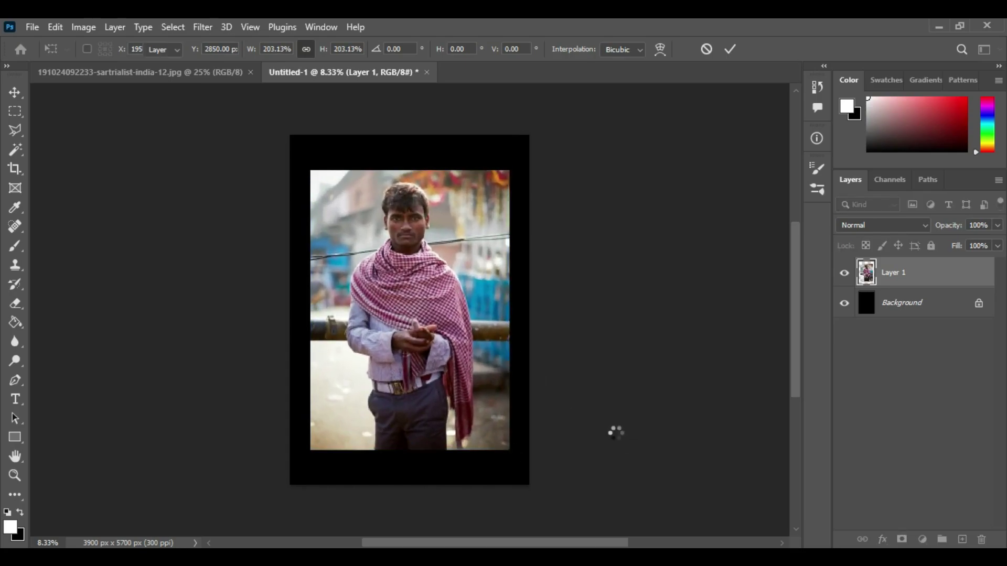
- Enlarge the photo layer slightly to about 105%, keeping a narrow black border around it
double_click(16, 458)
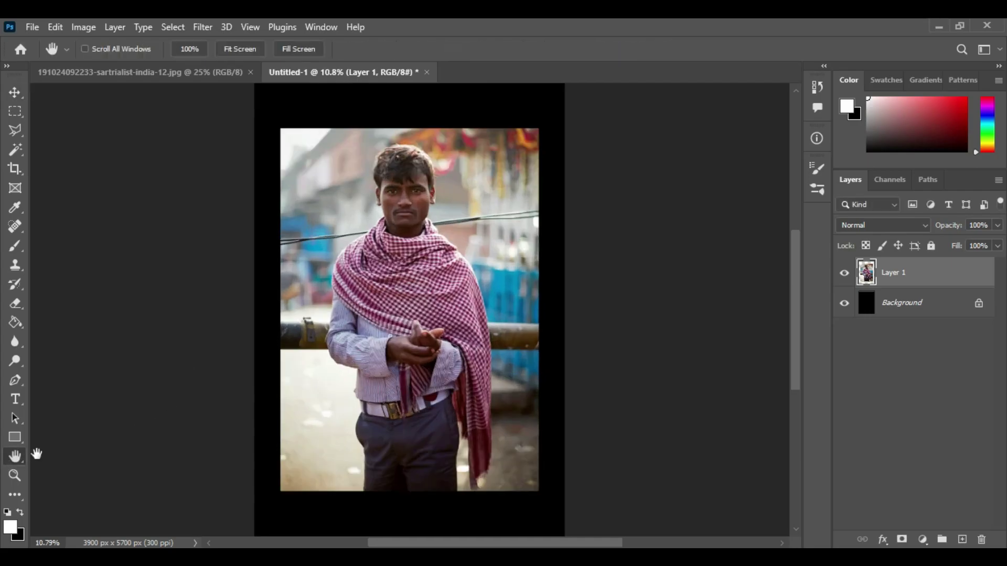
scroll(611, 315, up, 1)
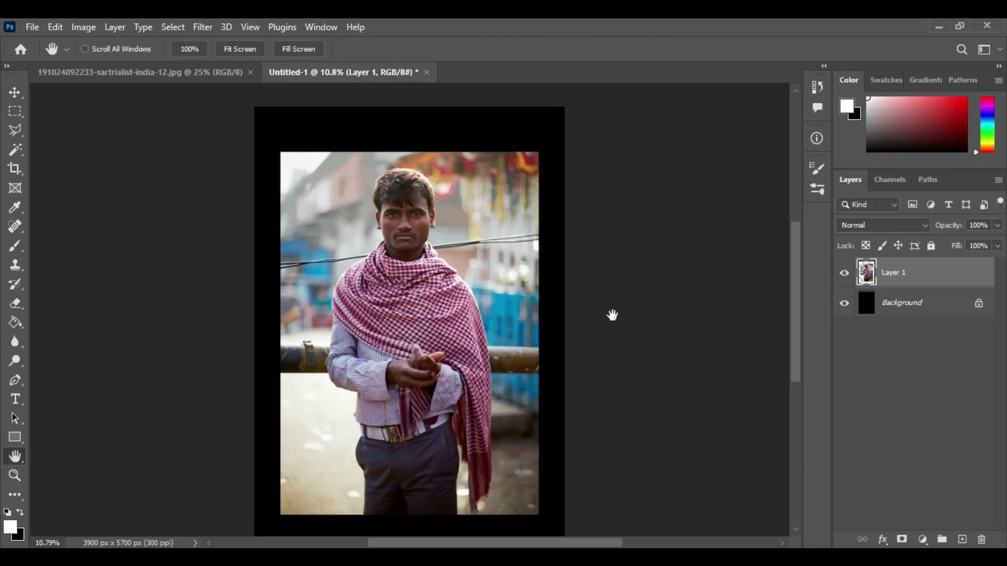
scroll(612, 315, down, 2)
scroll(613, 315, up, 1)
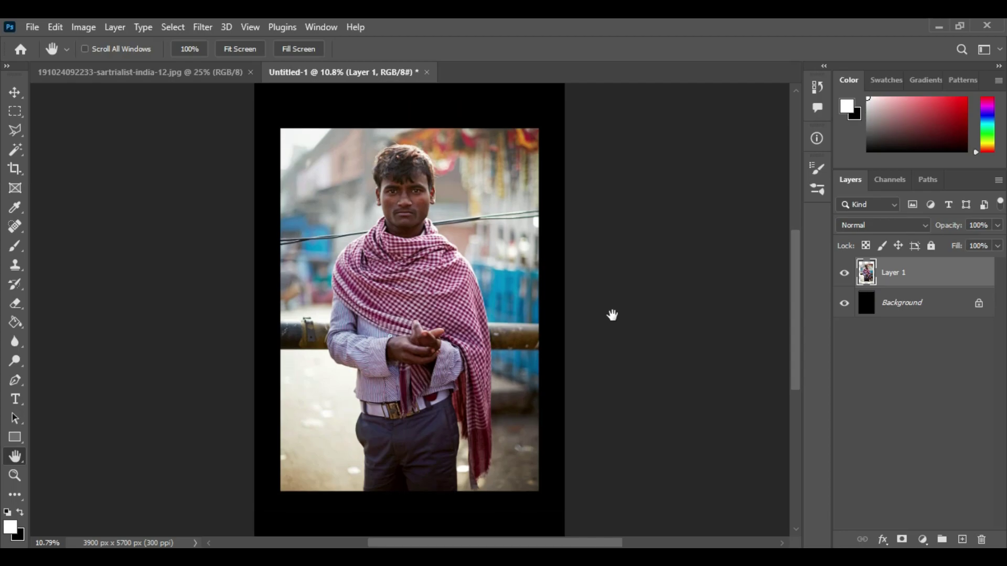
click(20, 101)
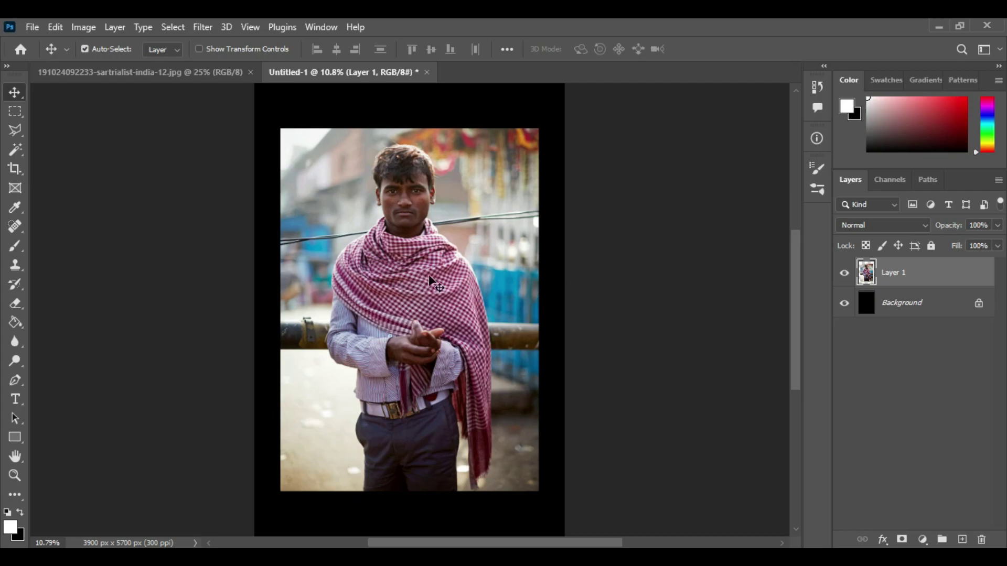
key(ctrl+t)
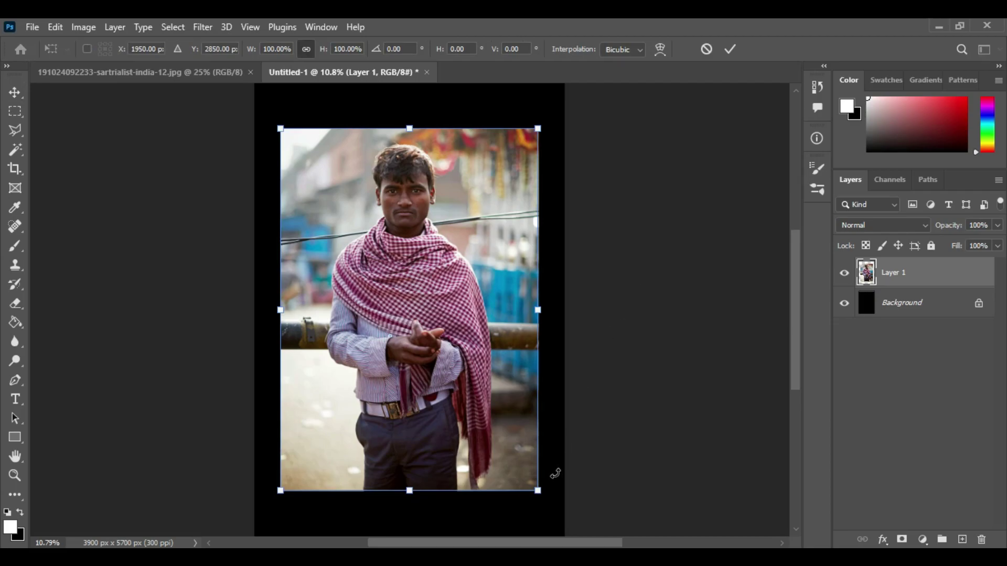
drag(538, 490, 546, 497)
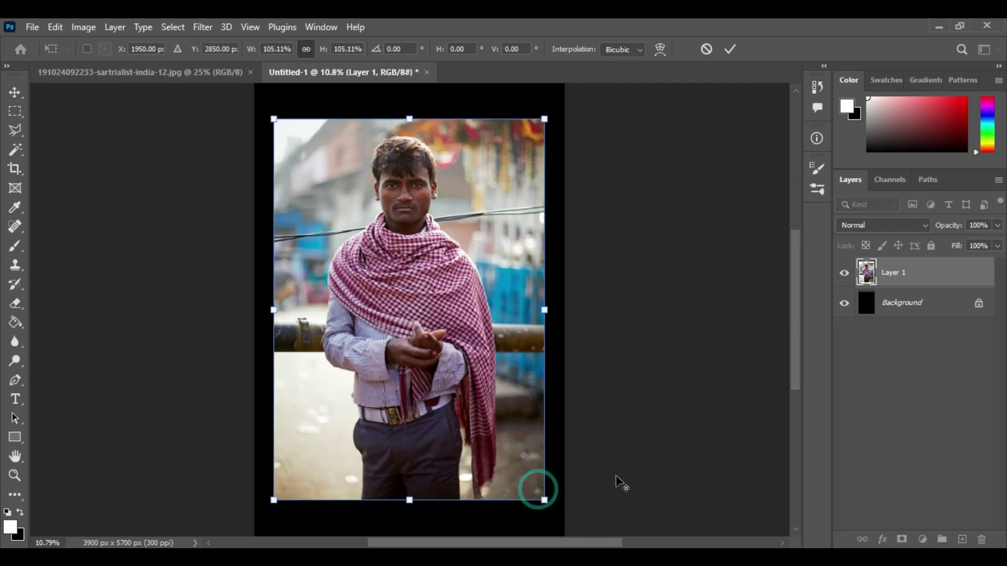
key(Return)
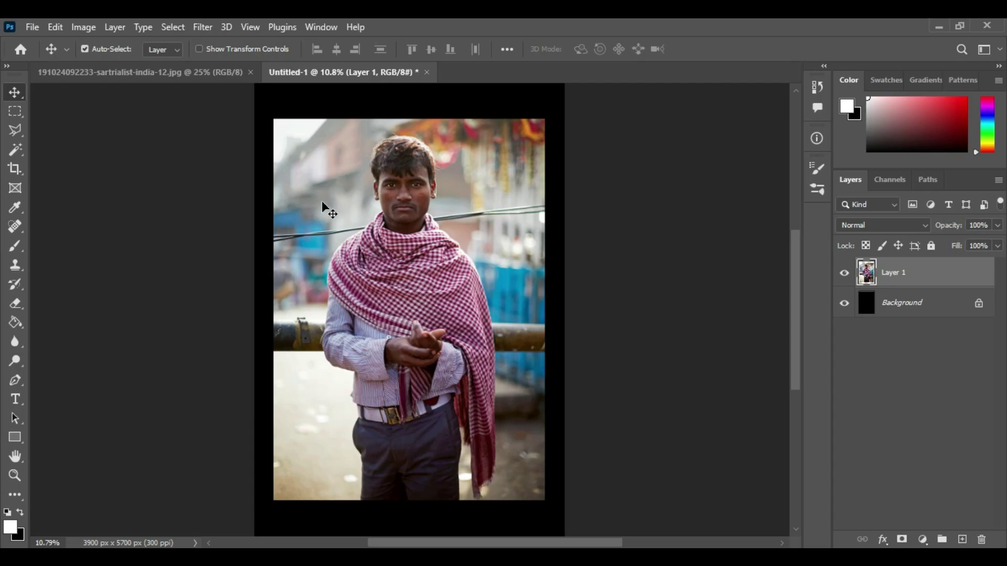
- Try converting the document to Grayscale mode without flattening its layers, and undo the conversion
click(83, 26)
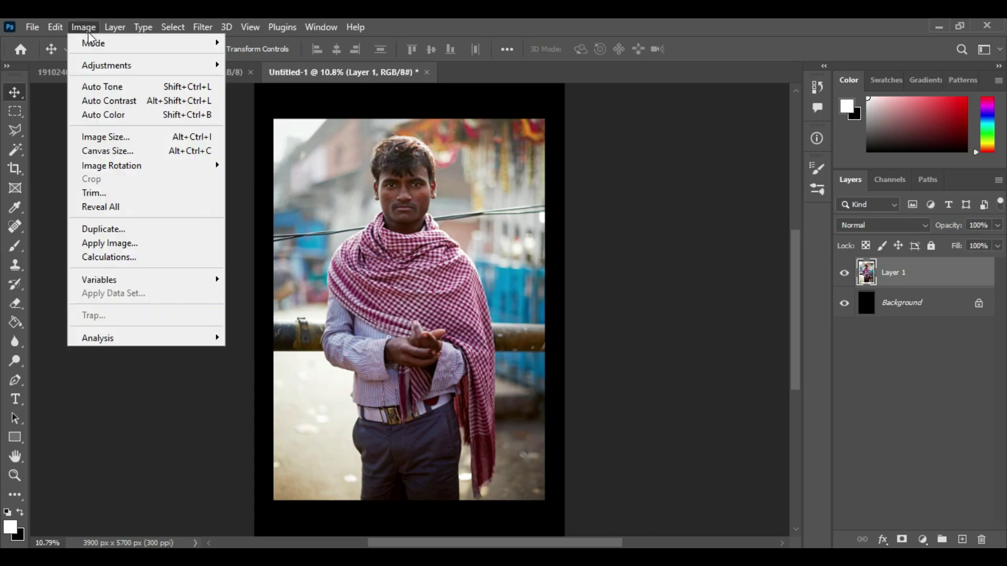
mouse_move(90, 43)
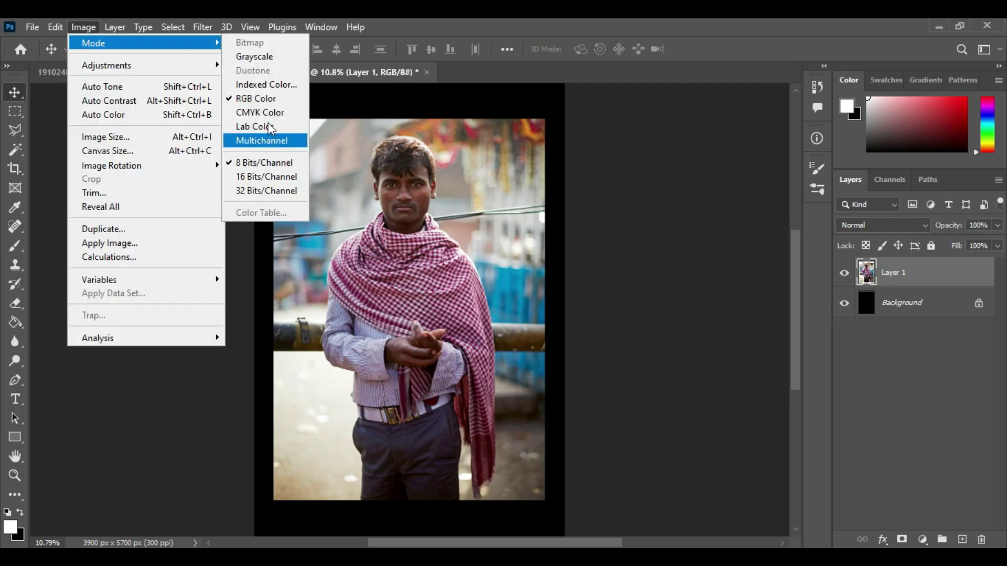
click(277, 56)
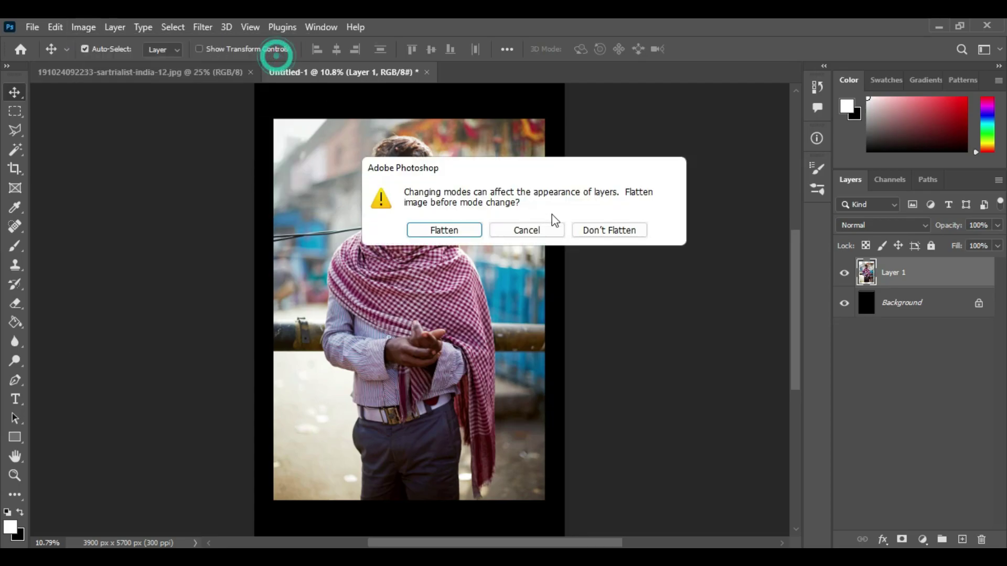
click(595, 229)
click(433, 253)
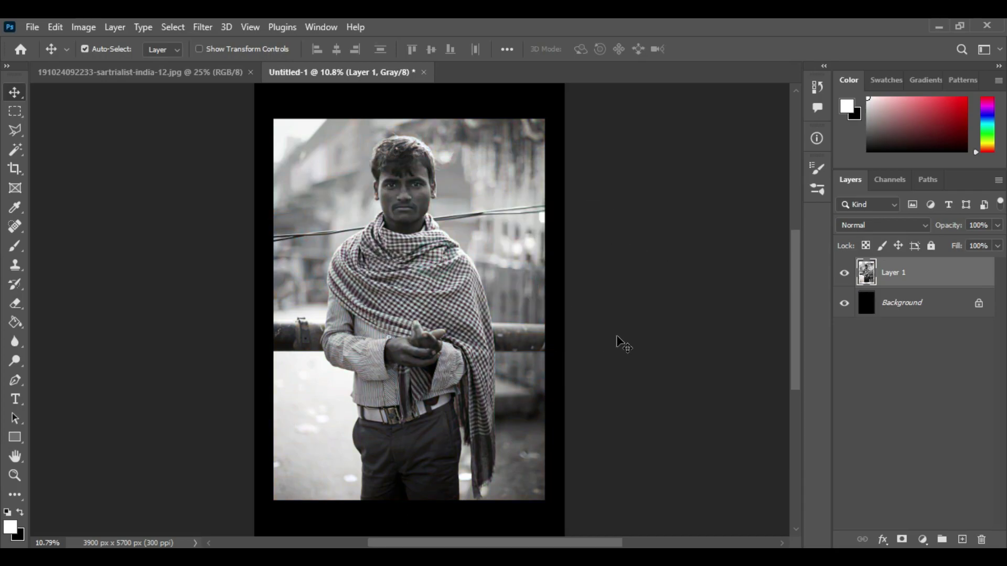
key(ctrl+z)
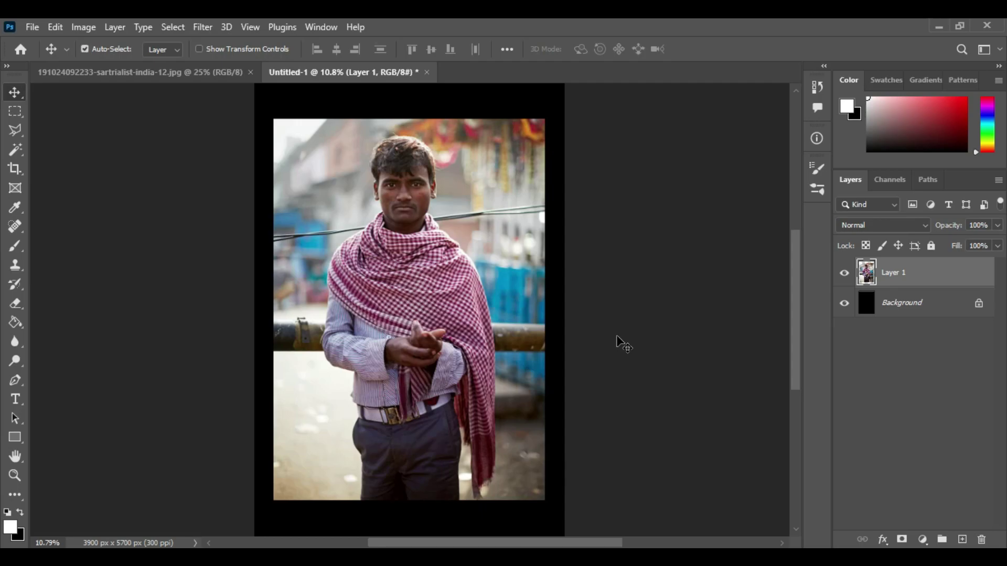
- Start a Hue/Saturation adjustment on the photo layer and set the Reds lightness to -100
key(ctrl+u)
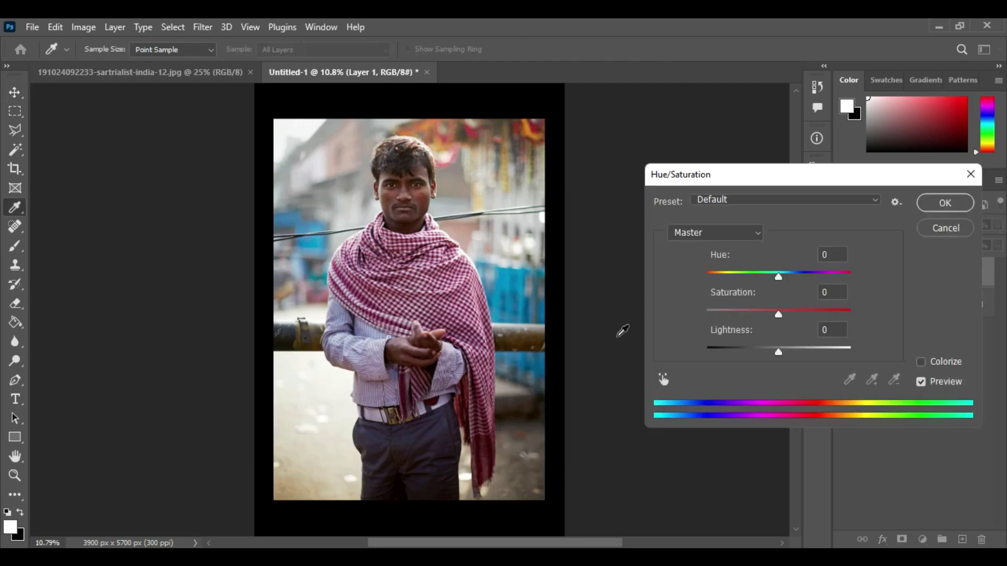
click(722, 234)
click(720, 234)
click(719, 232)
click(715, 256)
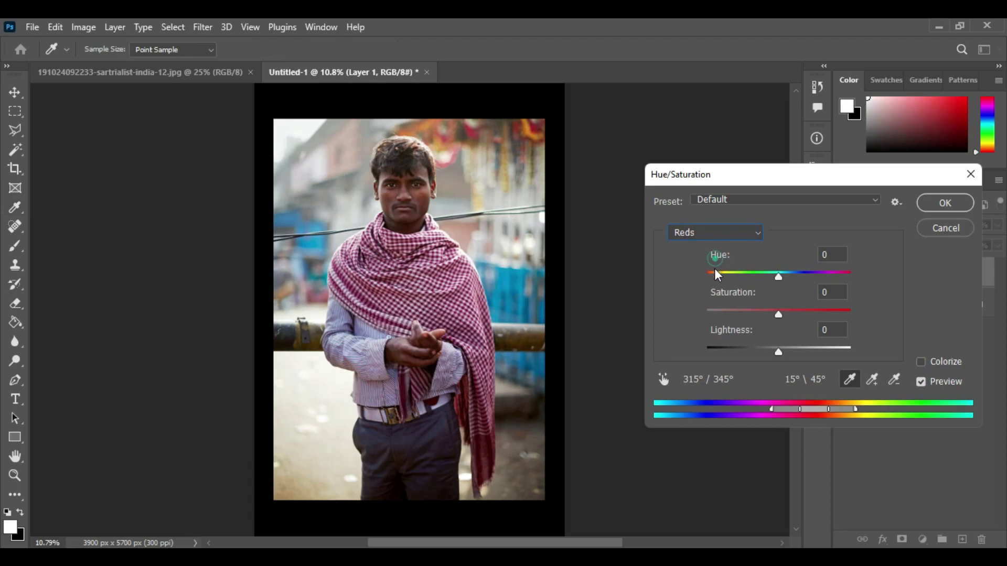
drag(779, 354, 678, 360)
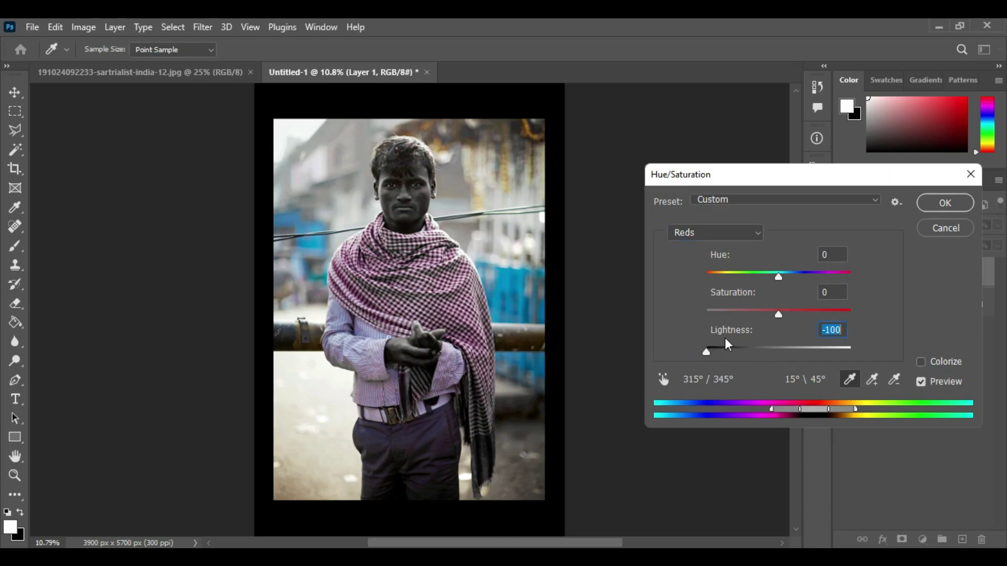
- Set the lightness of the Yellows and Greens to -100 in the Hue/Saturation adjustment
click(716, 234)
click(703, 272)
drag(780, 351, 674, 355)
click(716, 233)
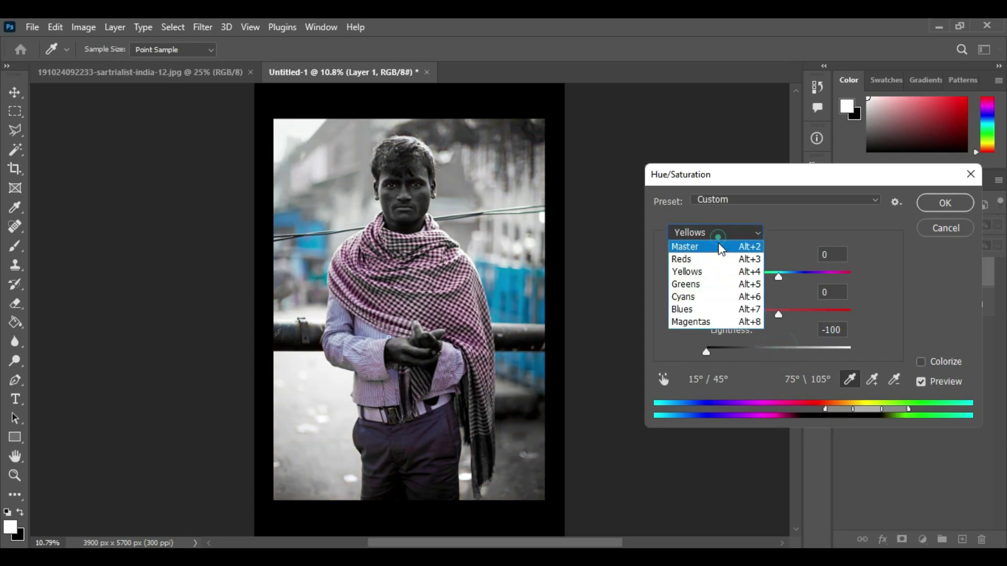
click(709, 283)
drag(776, 355, 696, 361)
- Set the lightness of the Cyans and Blues to -100 in the Hue/Saturation adjustment
click(721, 231)
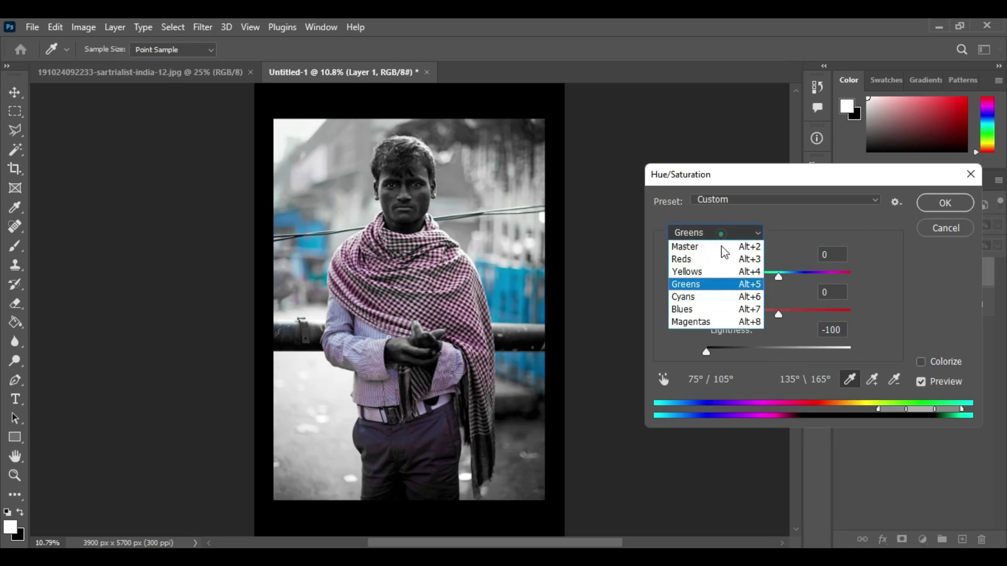
click(710, 295)
drag(776, 350, 701, 351)
click(725, 234)
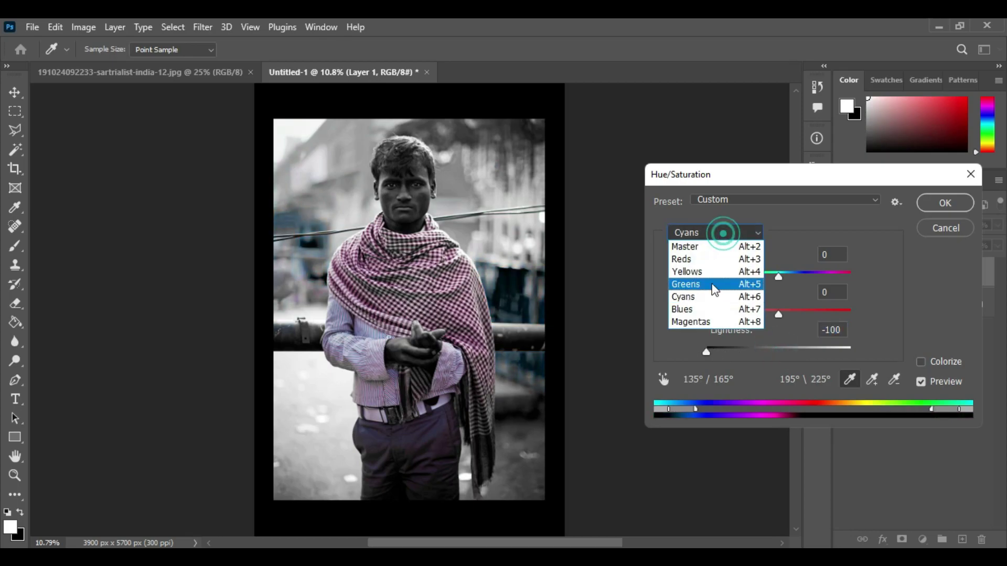
click(708, 306)
drag(780, 348, 666, 350)
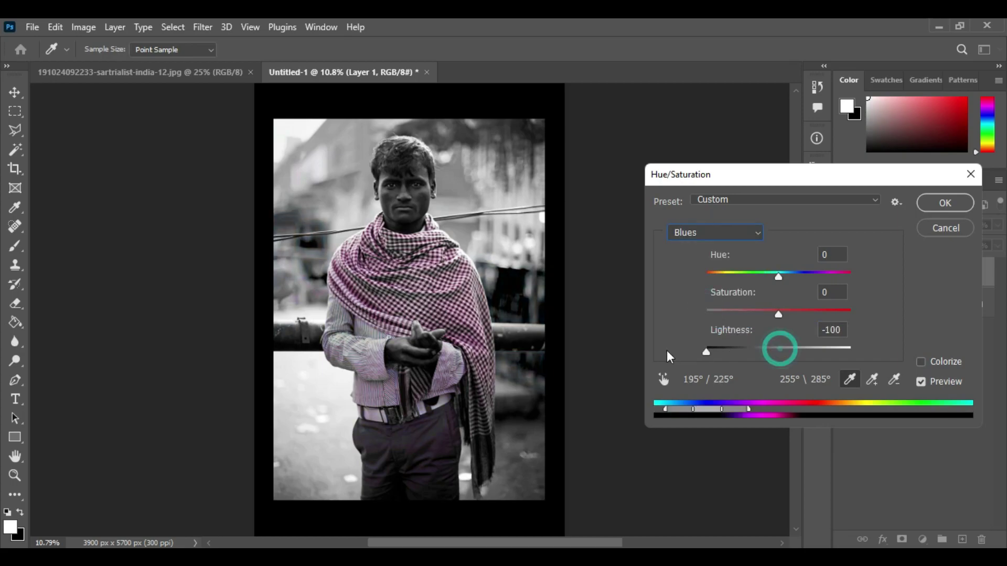
- Set the Magentas lightness to -100, apply the Hue/Saturation adjustment, and undo it
click(698, 234)
click(691, 322)
drag(776, 352, 703, 351)
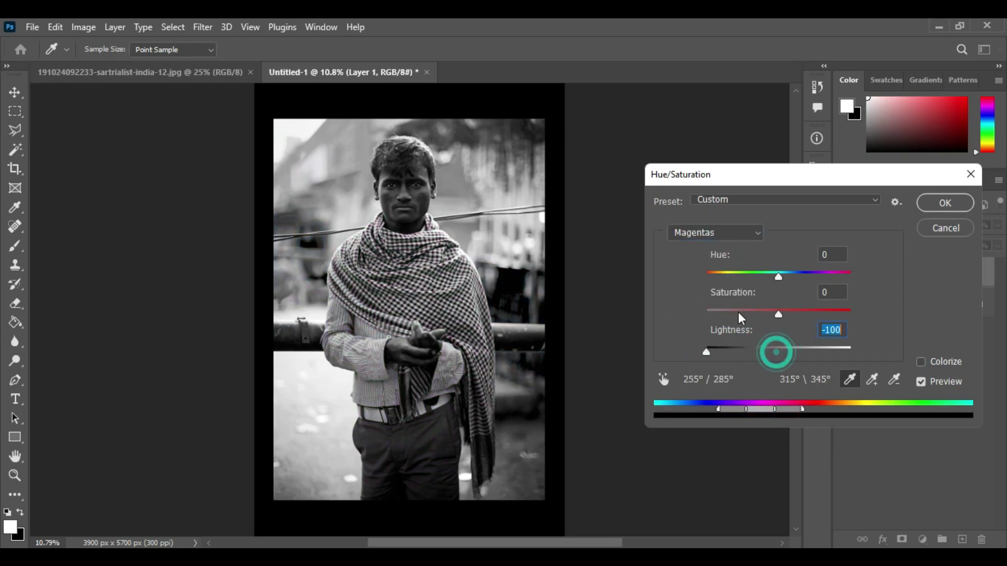
click(934, 206)
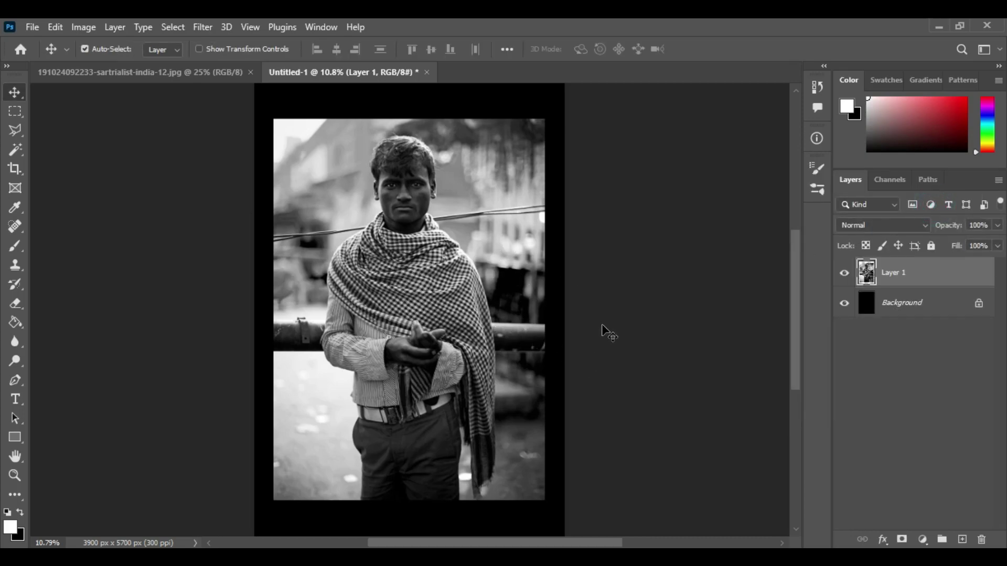
key(ctrl+z)
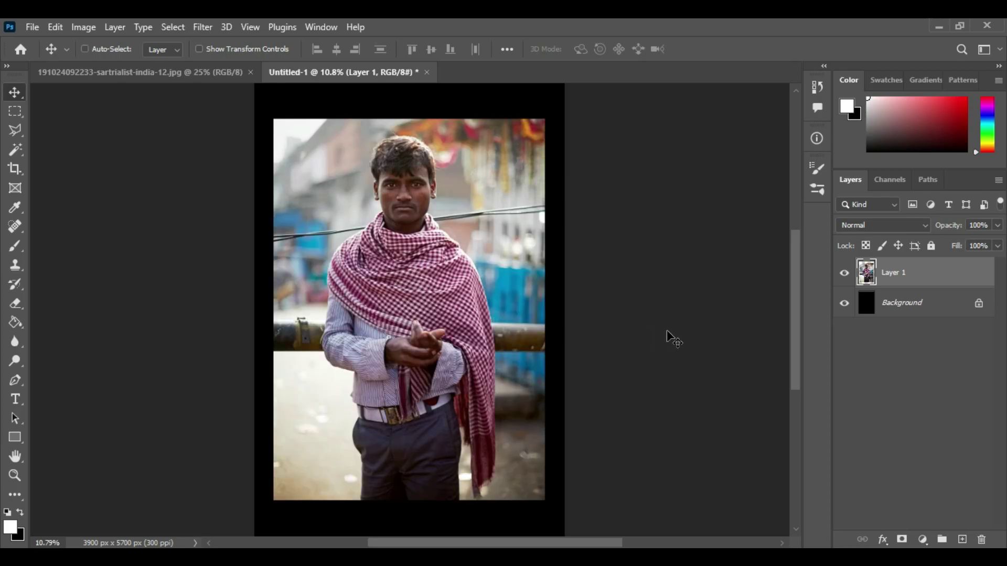
- Float the Untitled-1 document in its own window and duplicate it under the default name
drag(351, 74, 317, 158)
right_click(317, 160)
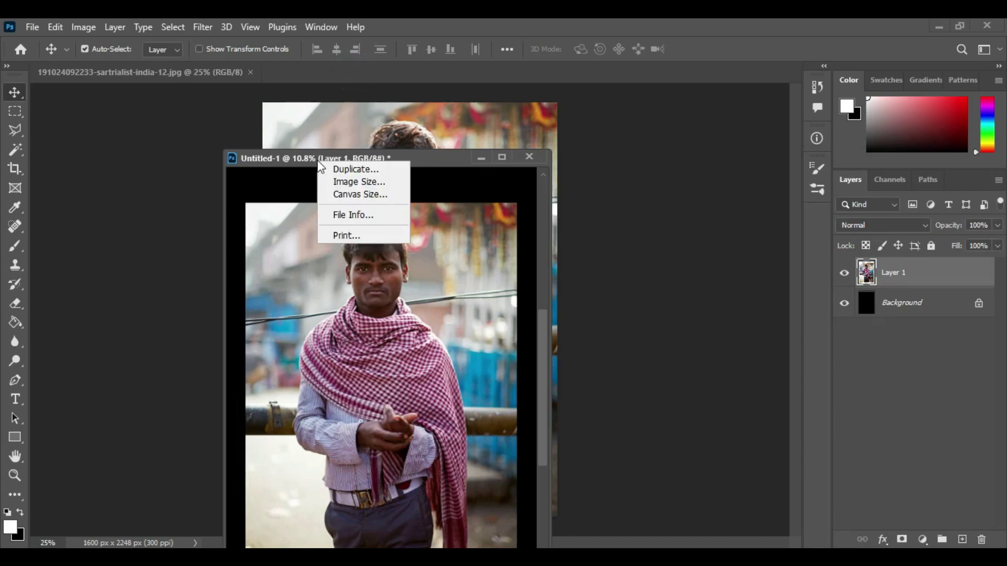
click(331, 168)
click(611, 185)
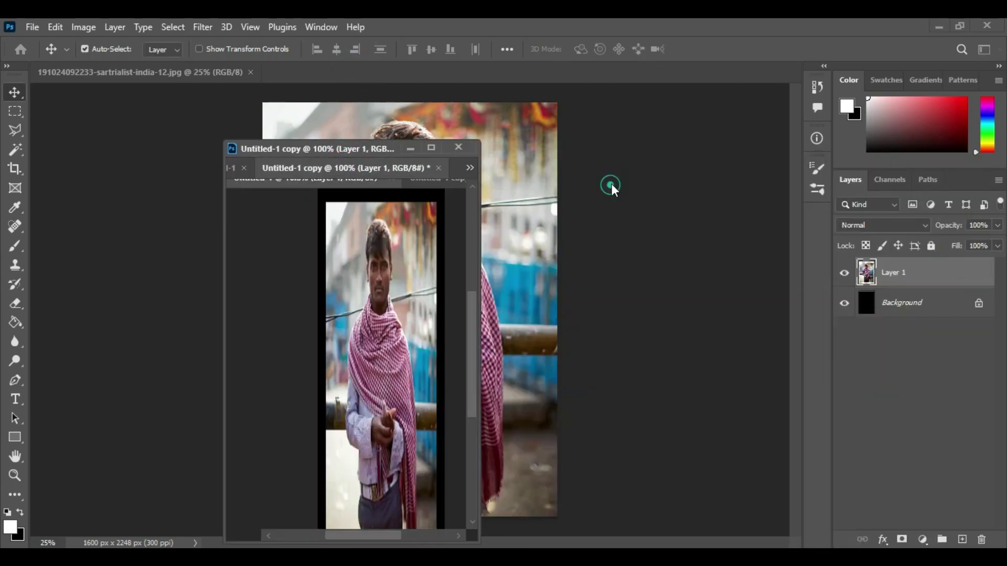
- Float the duplicate separately, fit it to the screen and arrange it side by side with the original window
drag(419, 168, 580, 171)
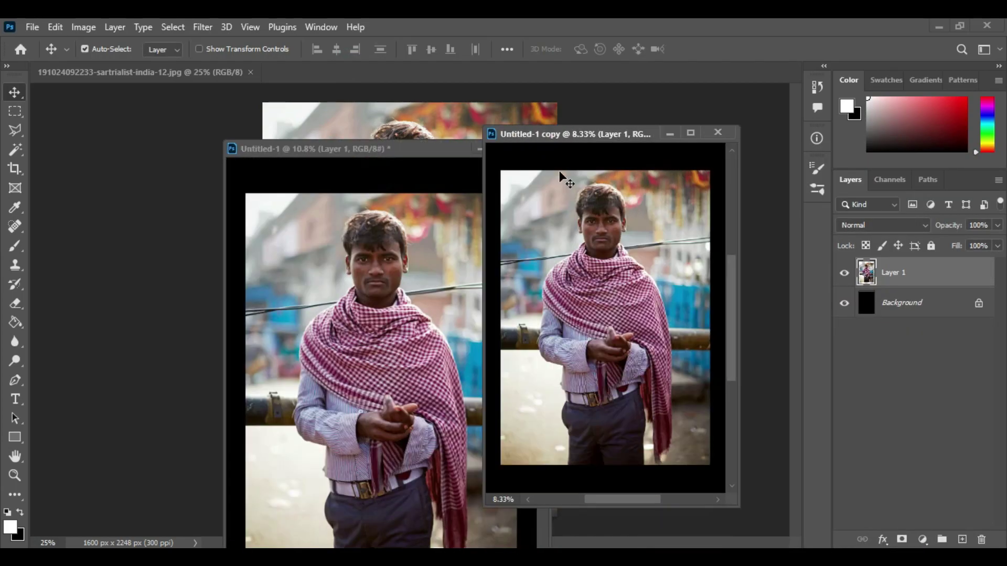
drag(390, 156, 284, 104)
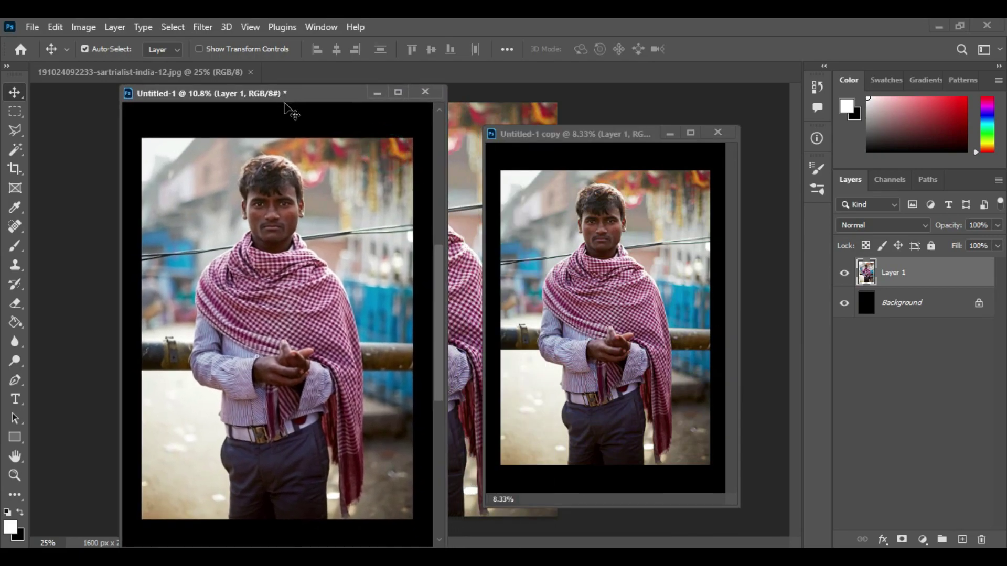
click(539, 141)
double_click(14, 457)
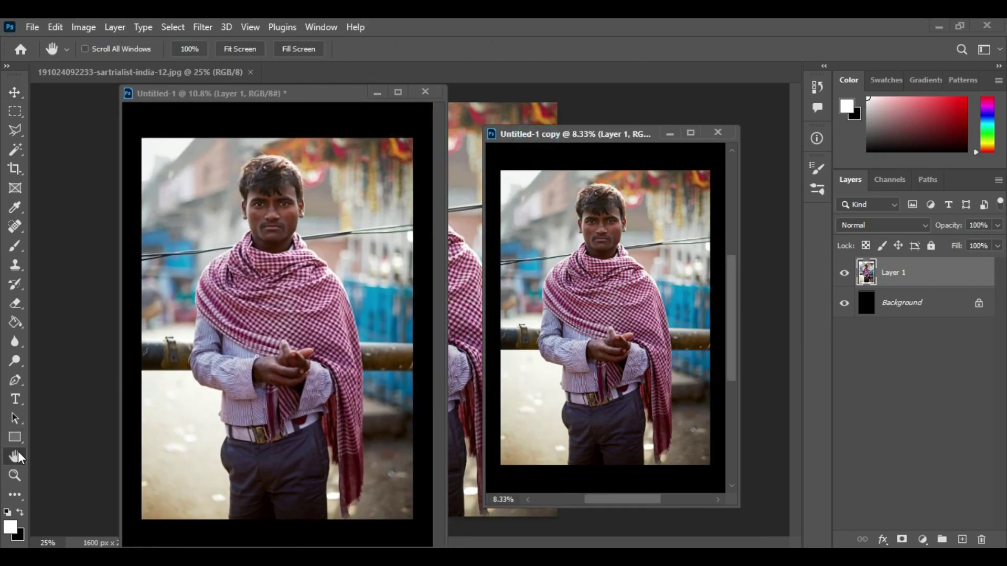
drag(603, 78, 582, 96)
drag(338, 103, 314, 100)
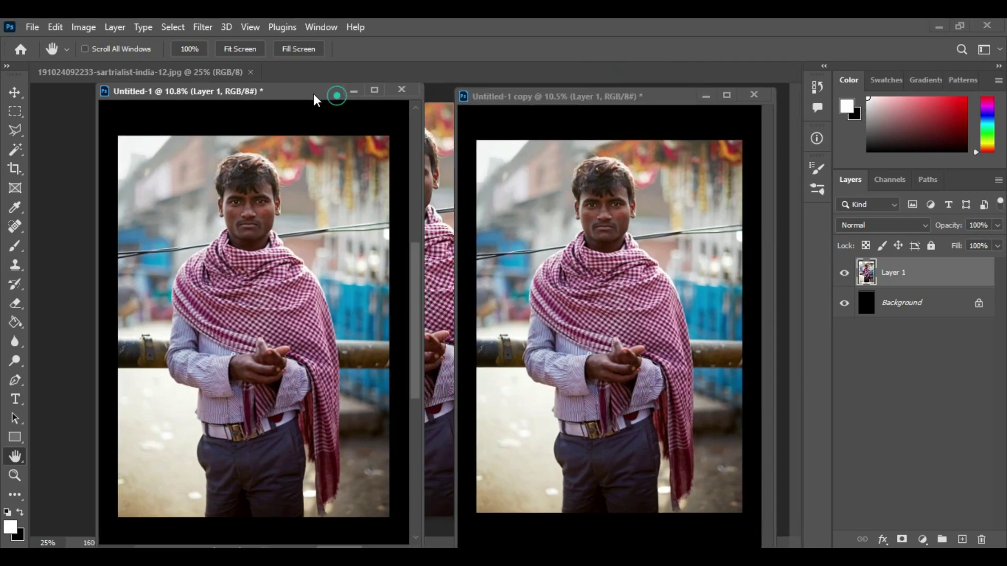
drag(540, 98, 528, 99)
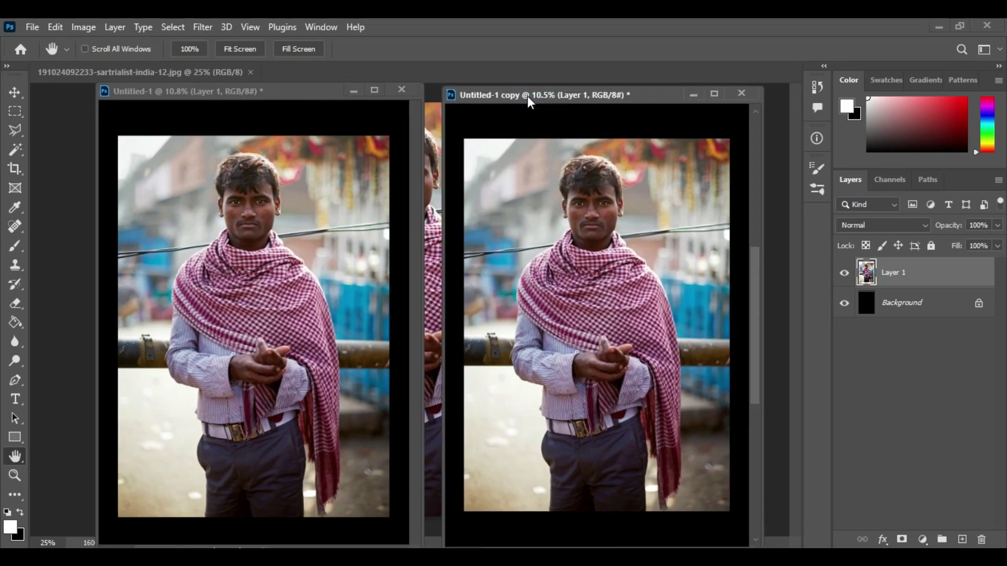
- Convert the original Untitled-1 document to Grayscale mode without flattening its layers, discarding the color information
click(271, 93)
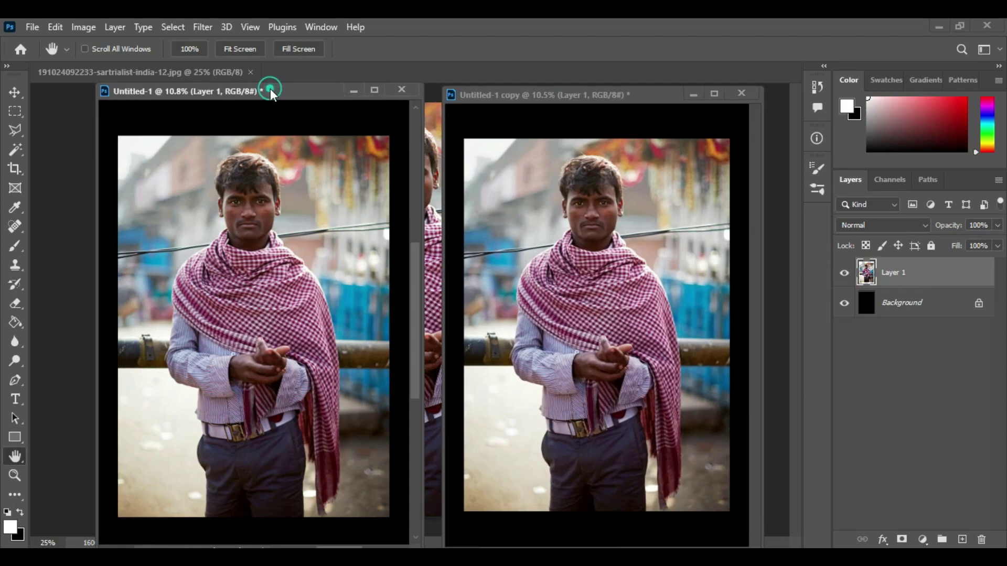
click(86, 31)
mouse_move(89, 42)
click(264, 55)
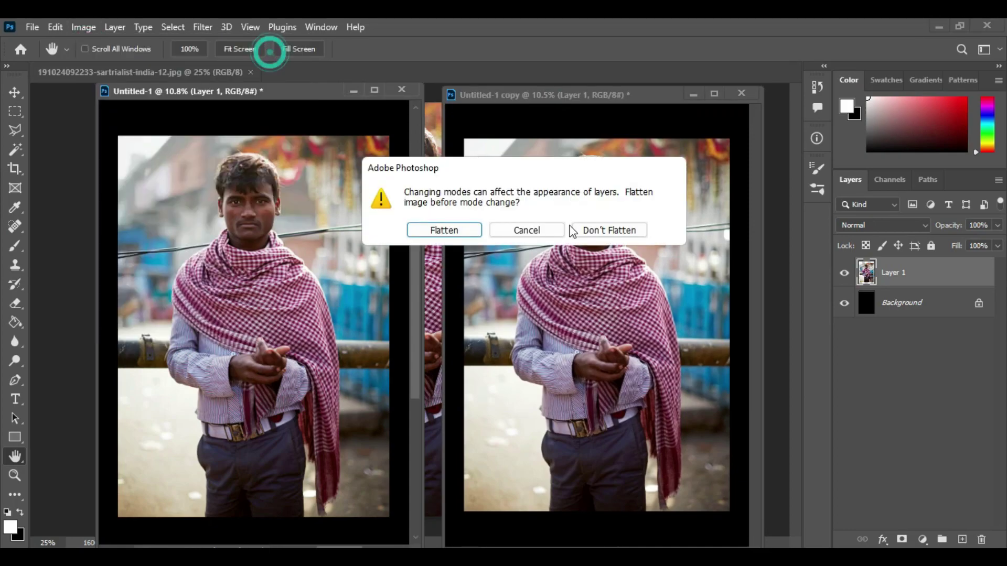
click(589, 236)
click(442, 251)
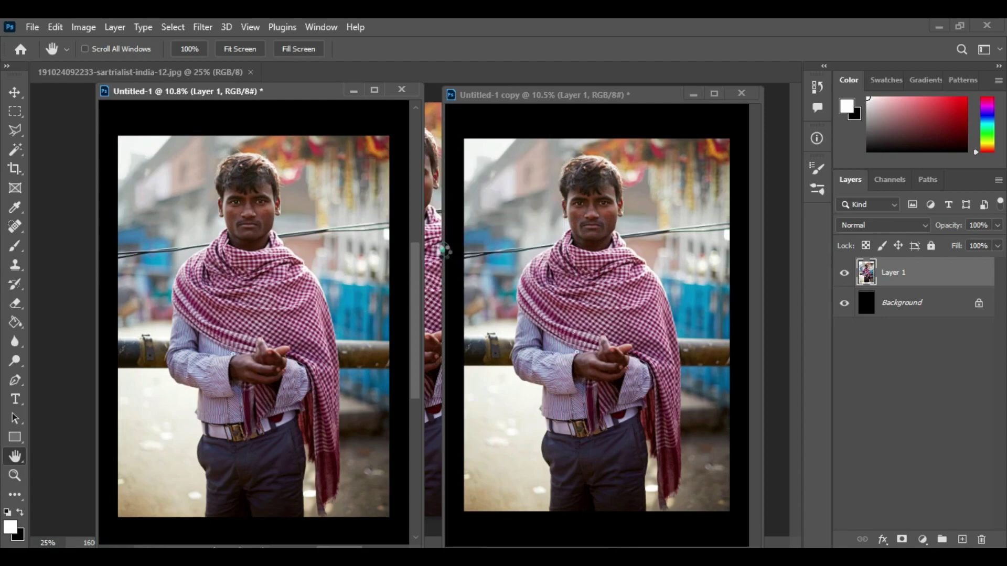
- Start a Hue/Saturation adjustment on the duplicate document's photo layer and set the Reds lightness to -100
drag(570, 96, 563, 87)
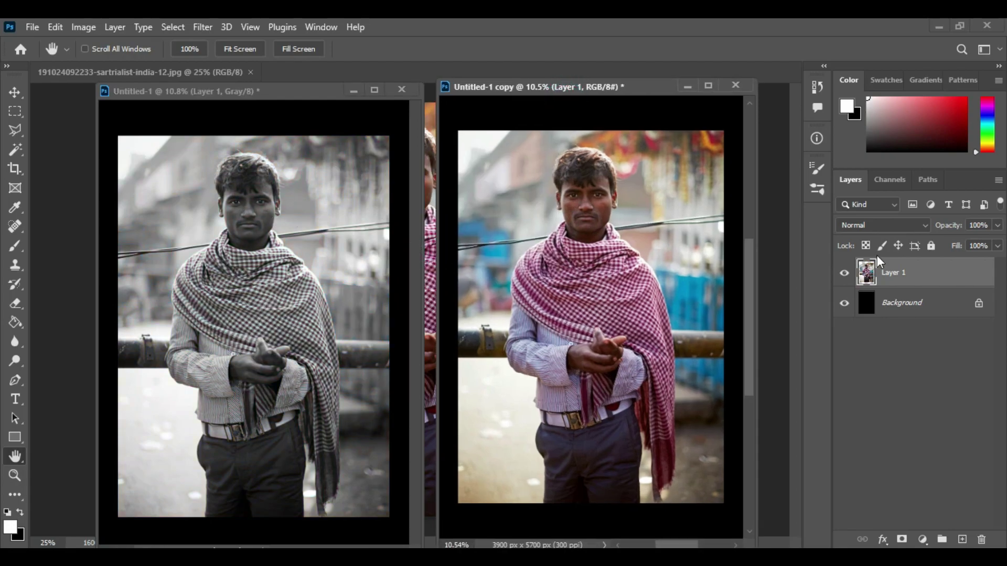
key(ctrl+u)
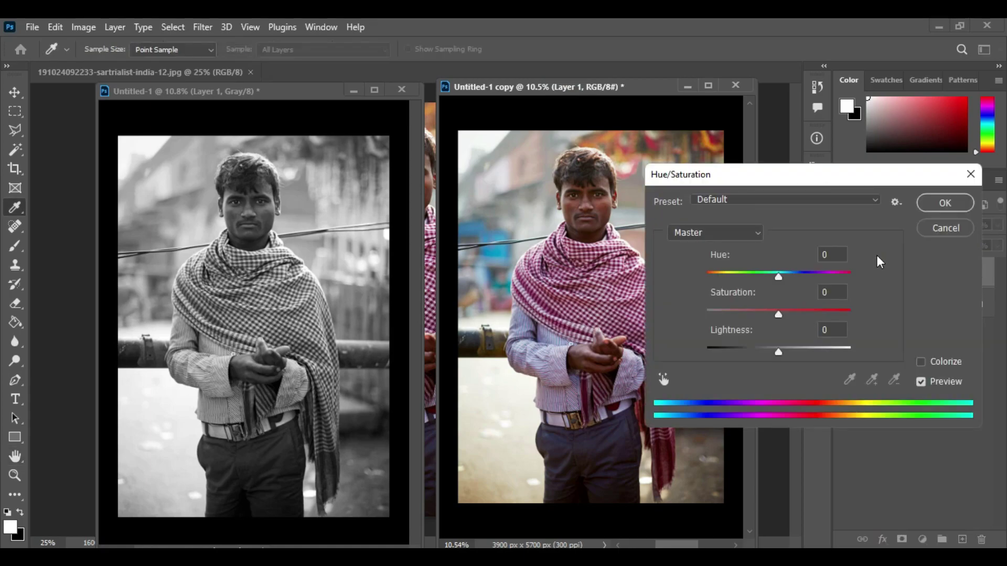
drag(716, 172, 822, 117)
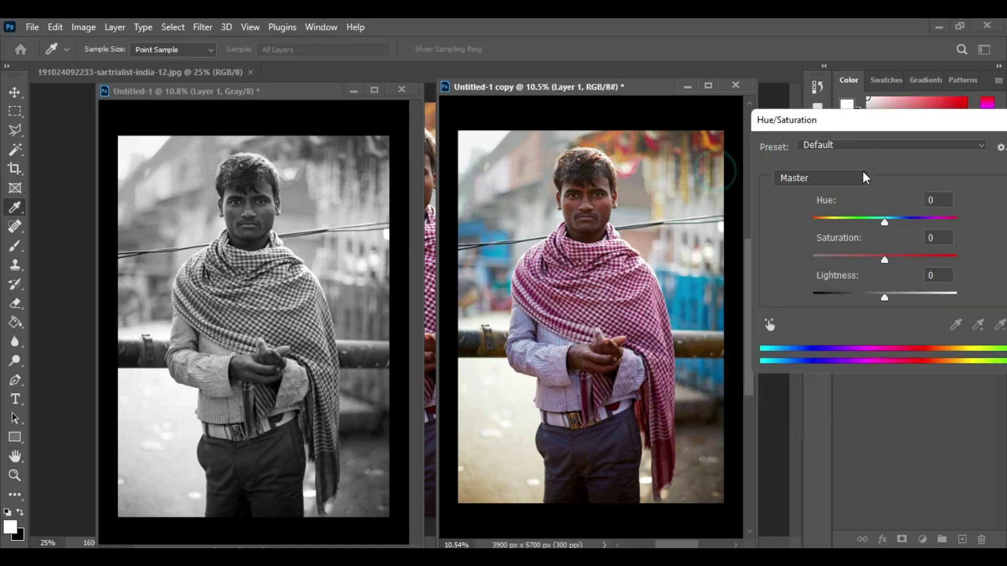
click(842, 178)
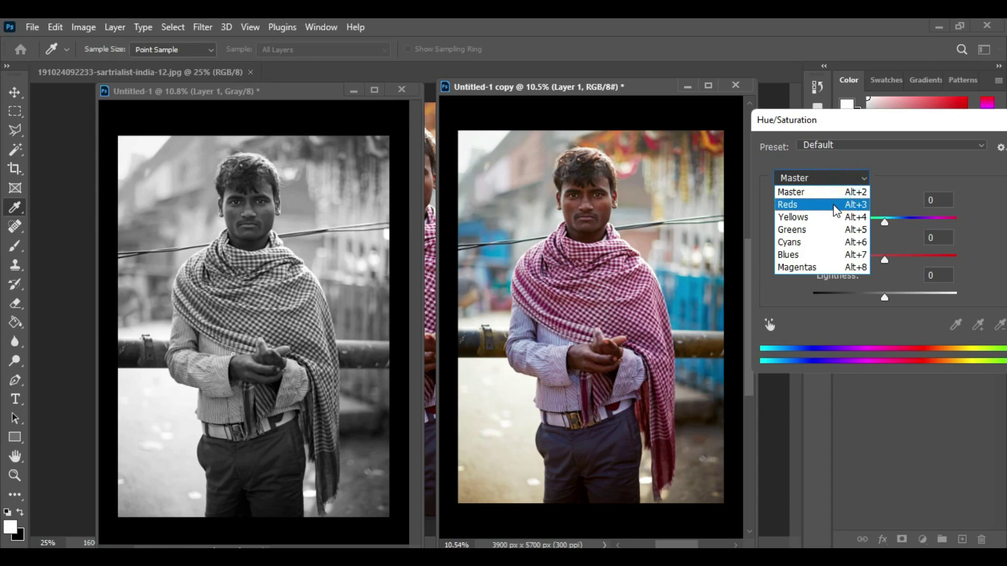
click(836, 209)
drag(885, 298, 797, 297)
- Set the lightness of the Yellows and Greens to -100 in the duplicate's Hue/Saturation adjustment
click(839, 180)
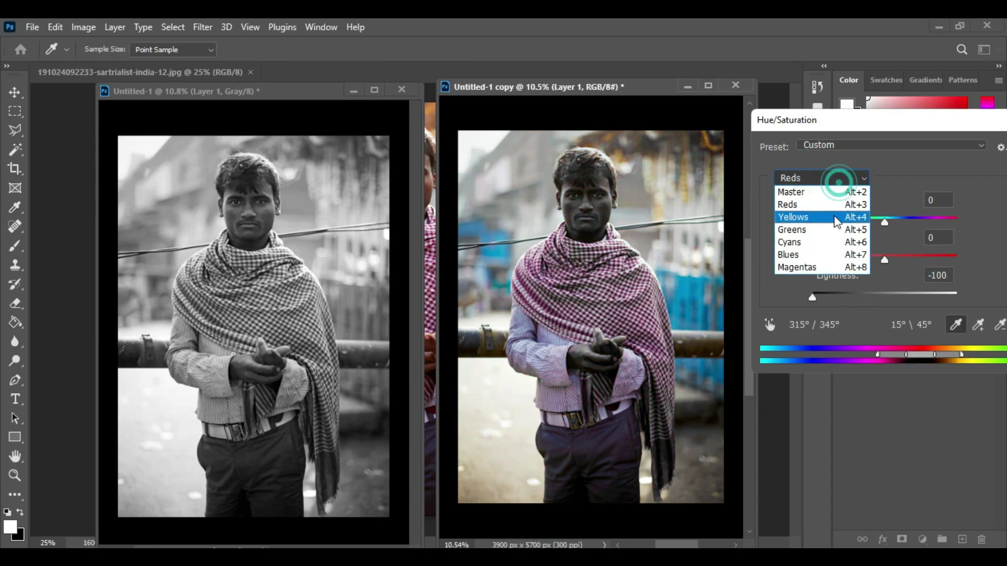
click(833, 220)
drag(881, 297, 792, 297)
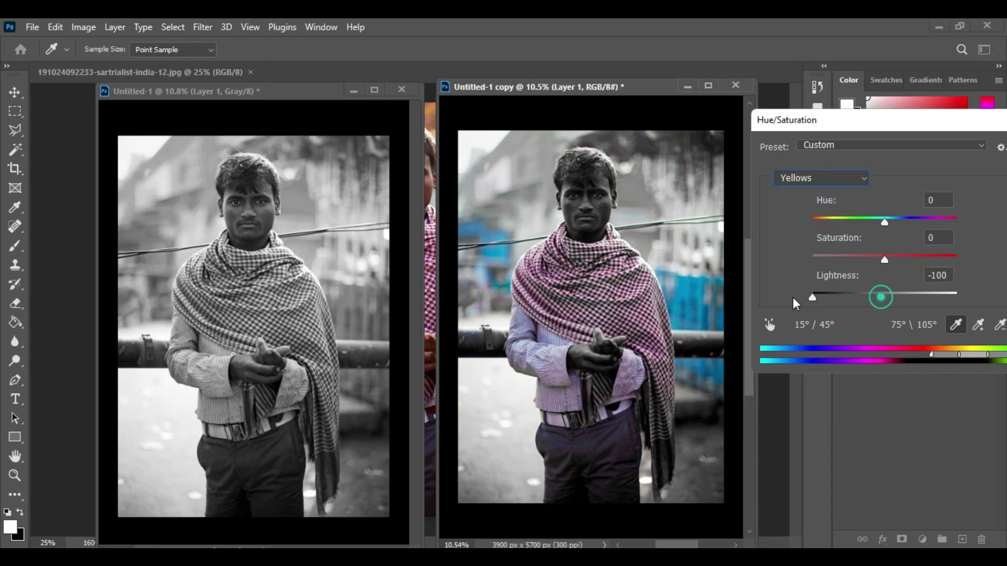
click(832, 179)
click(823, 230)
drag(884, 297, 812, 297)
- Set the lightness of the Cyans and Blues to -100 in the duplicate's Hue/Saturation adjustment
click(808, 179)
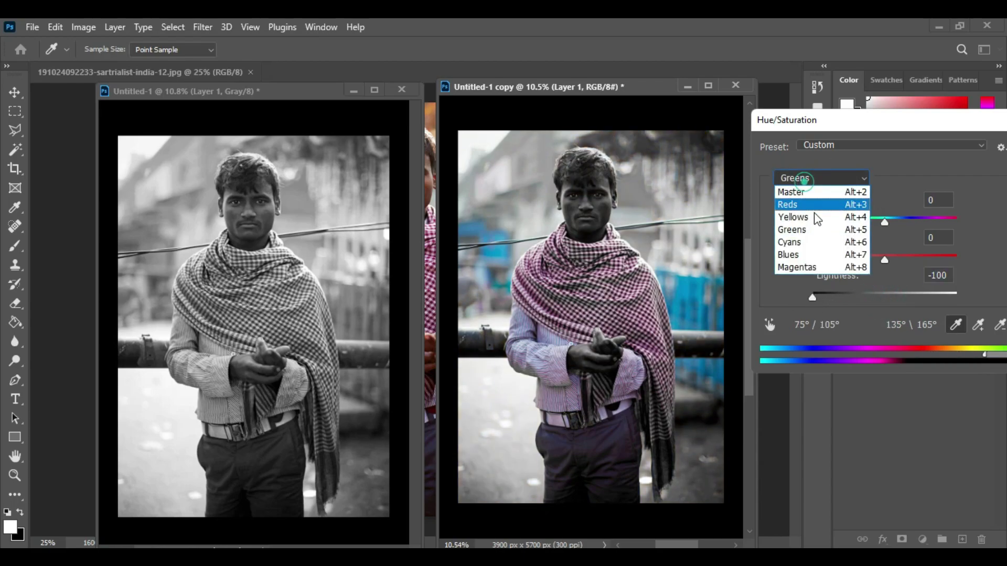
click(810, 240)
drag(882, 297, 795, 298)
click(822, 181)
click(803, 254)
drag(883, 297, 812, 297)
- Set the Magentas lightness to -100 and apply the Hue/Saturation adjustment to the duplicate's photo layer
click(820, 177)
click(802, 265)
drag(883, 297, 783, 300)
drag(882, 125, 738, 184)
click(910, 202)
key(h)
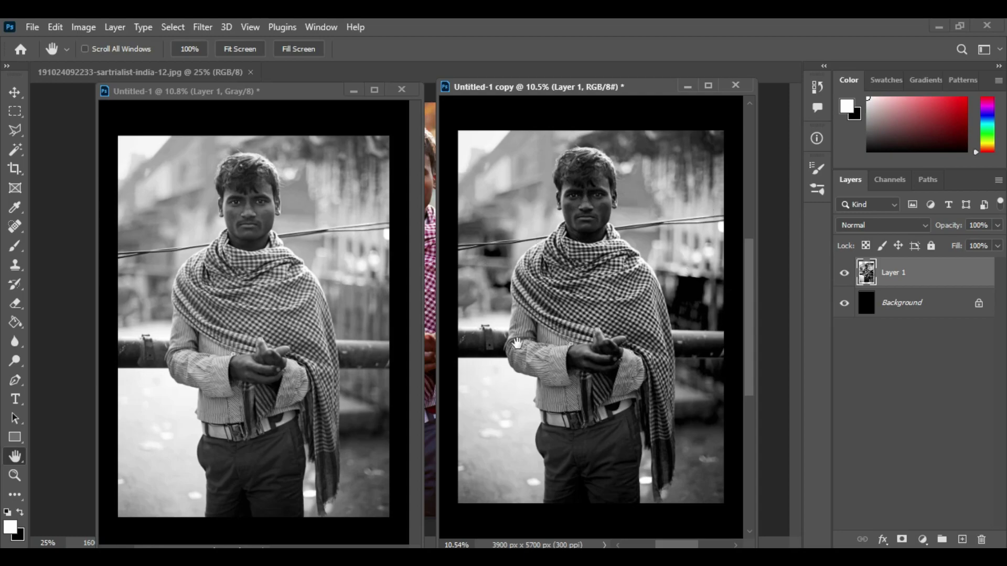
- Close the grayscale Untitled-1 document without saving and dock the duplicate back as a tabbed document
click(401, 89)
click(495, 229)
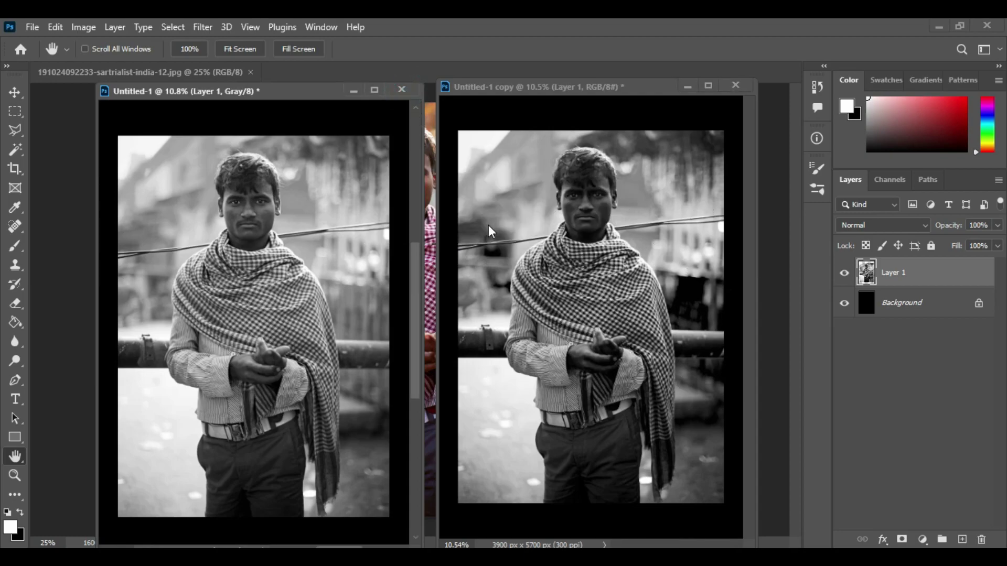
drag(586, 98, 533, 72)
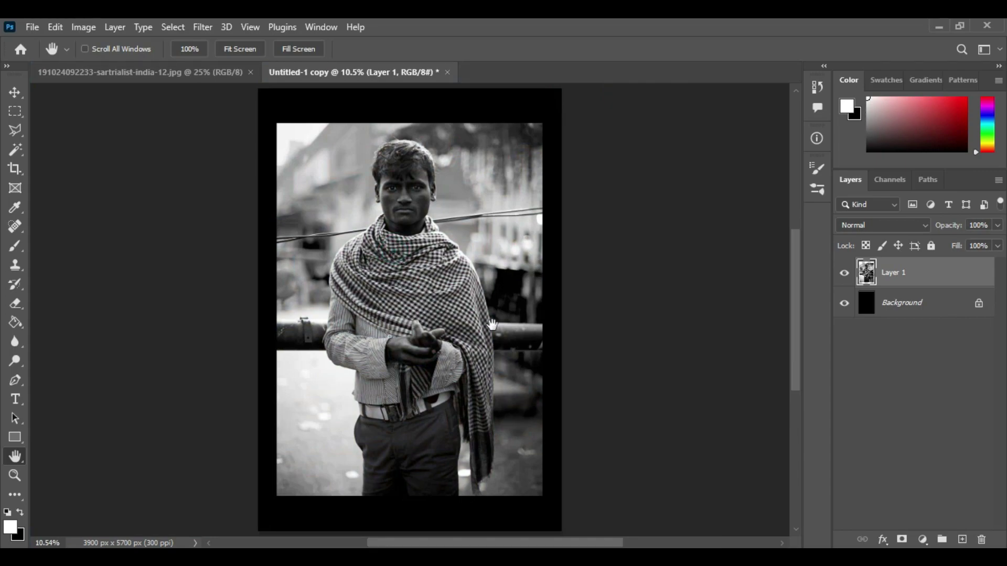
- Duplicate the photo layer, hide the duplicate layer and delete it
shift+click(931, 314)
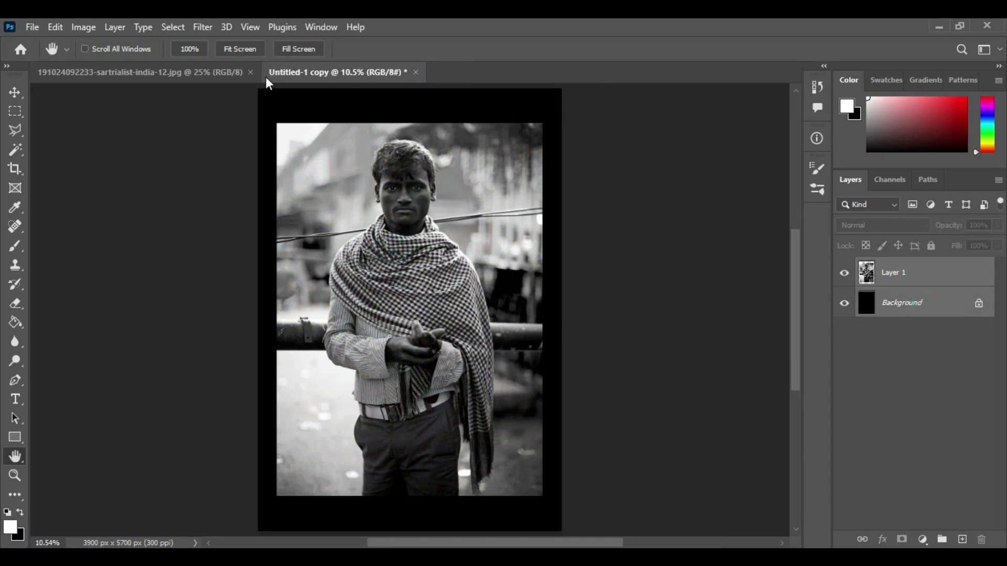
click(937, 280)
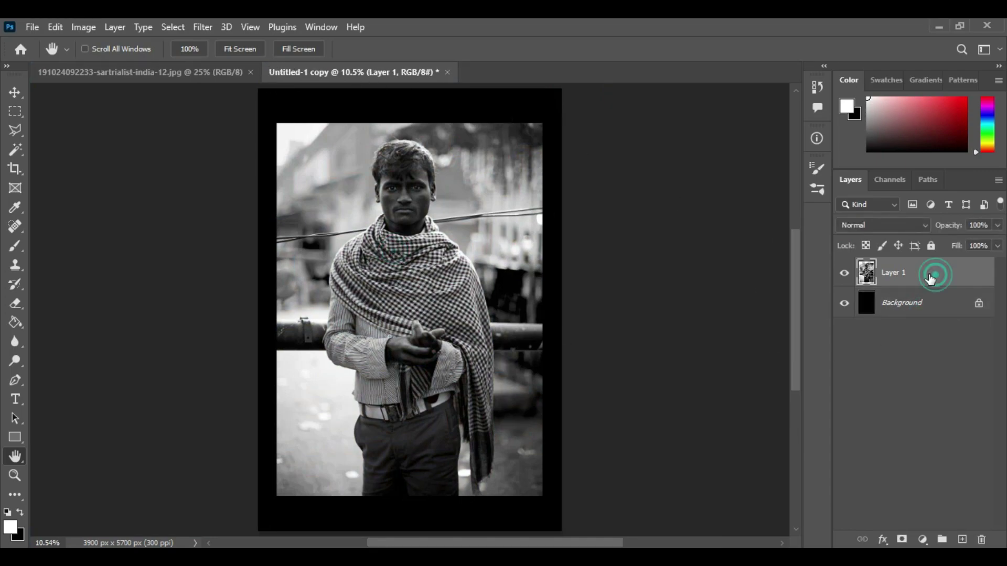
key(ctrl+j)
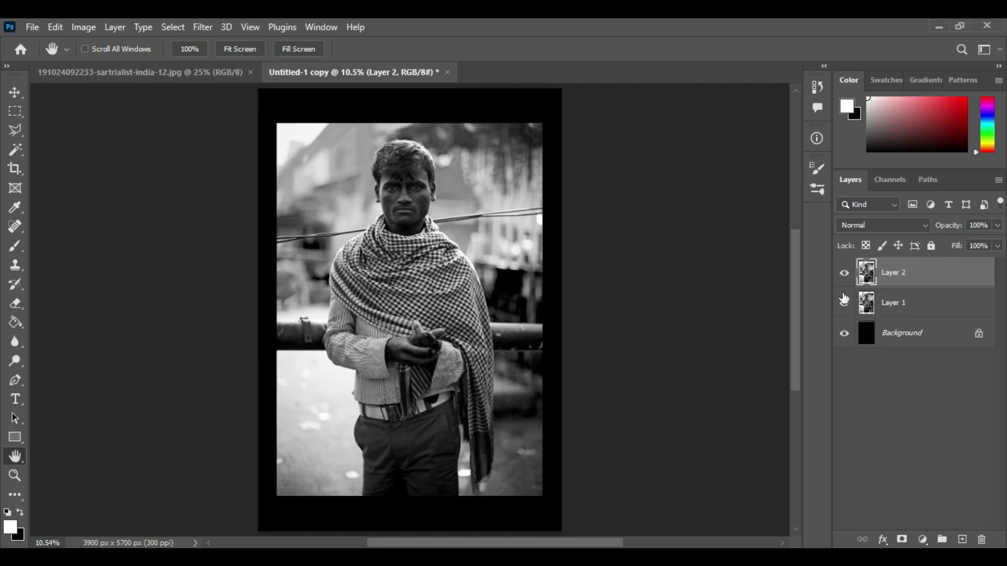
click(844, 272)
click(933, 275)
click(981, 540)
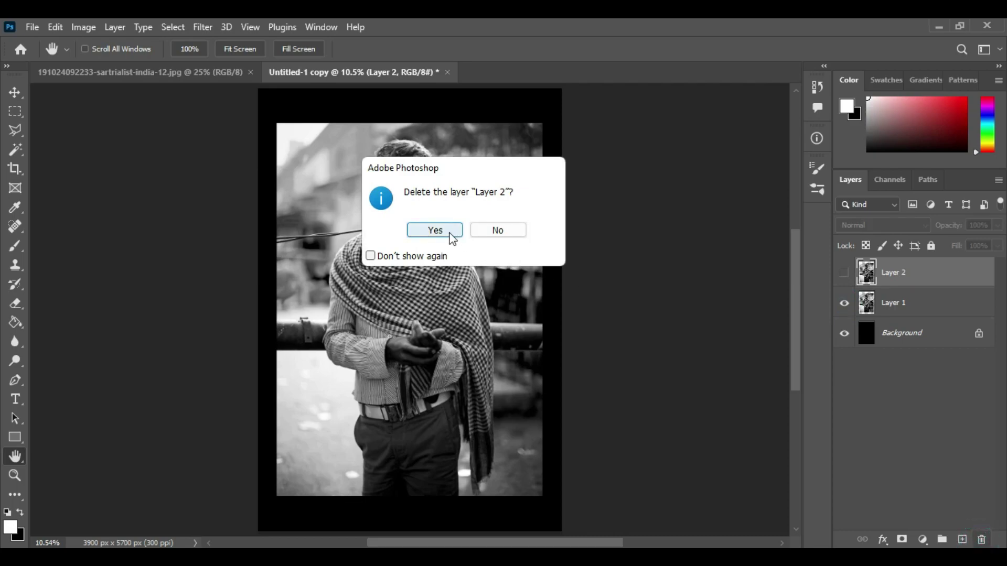
click(430, 230)
- Move the black-and-white photo on Layer 1 slightly downward on the black canvas
click(952, 277)
click(451, 310)
click(15, 92)
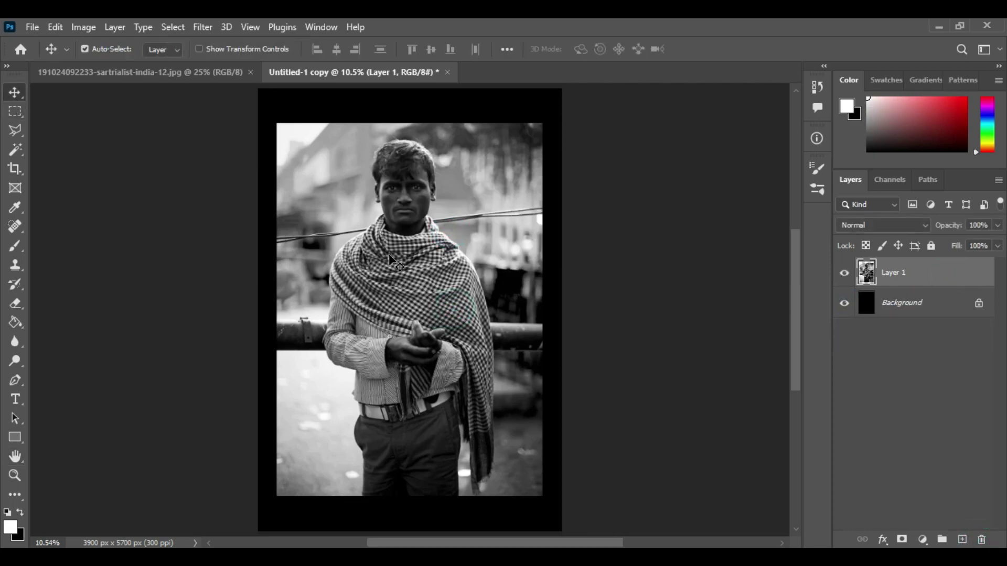
drag(392, 259, 393, 265)
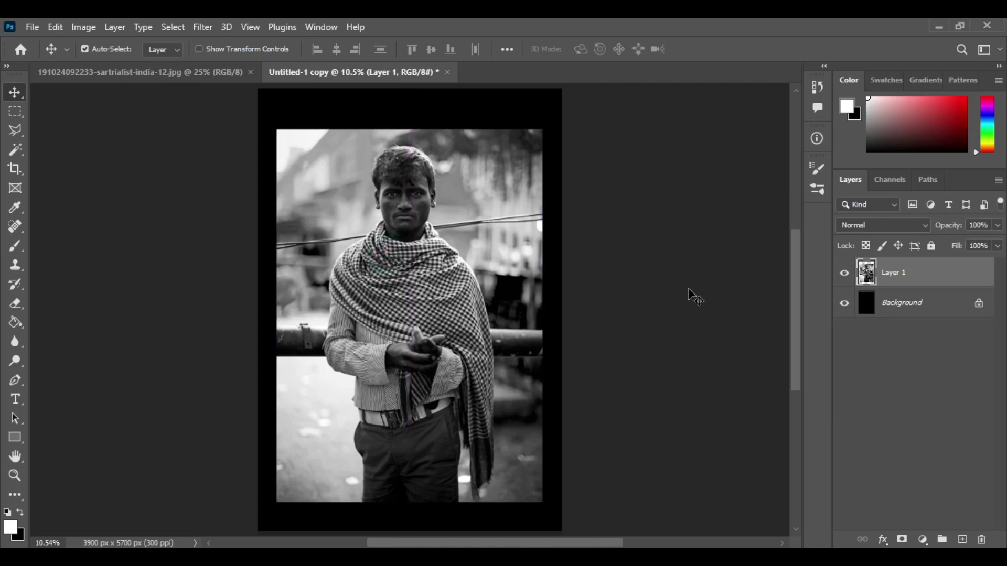
- Create a new channel, make it a spot color channel in black (#000000) and name it "black t-shirt"
click(894, 182)
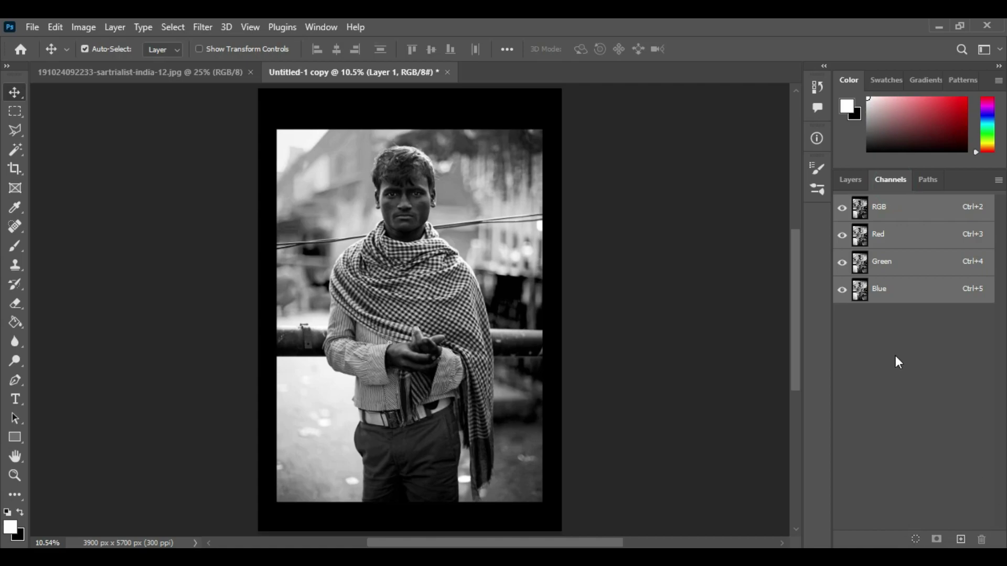
click(961, 540)
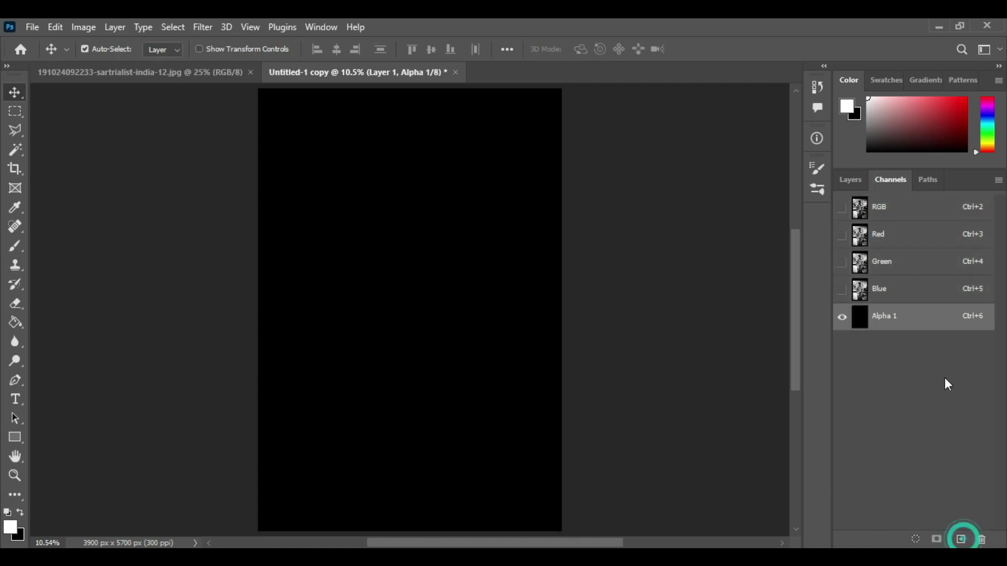
double_click(912, 326)
click(424, 221)
click(410, 278)
click(476, 478)
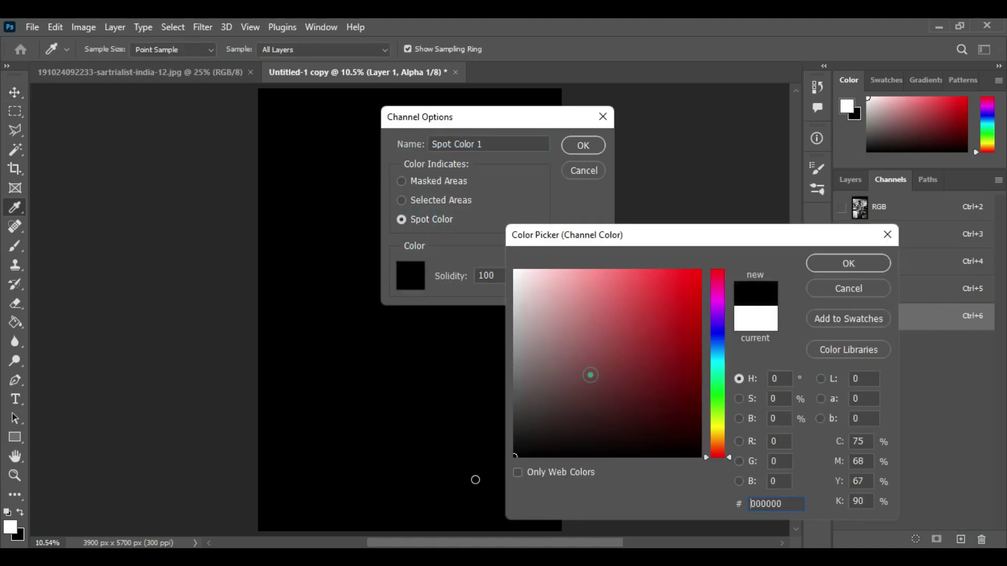
click(834, 270)
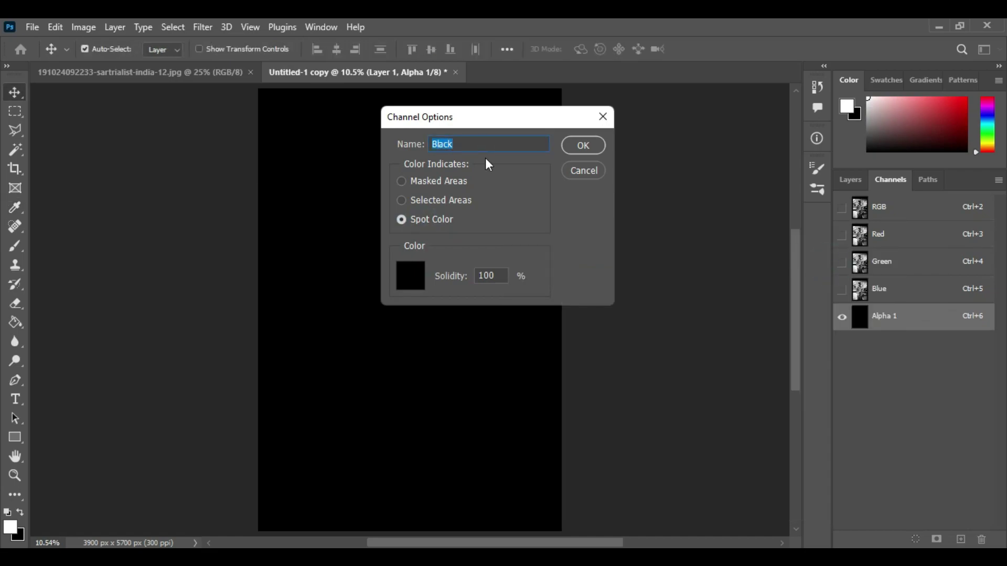
text(black t-shirt)
click(577, 149)
click(925, 356)
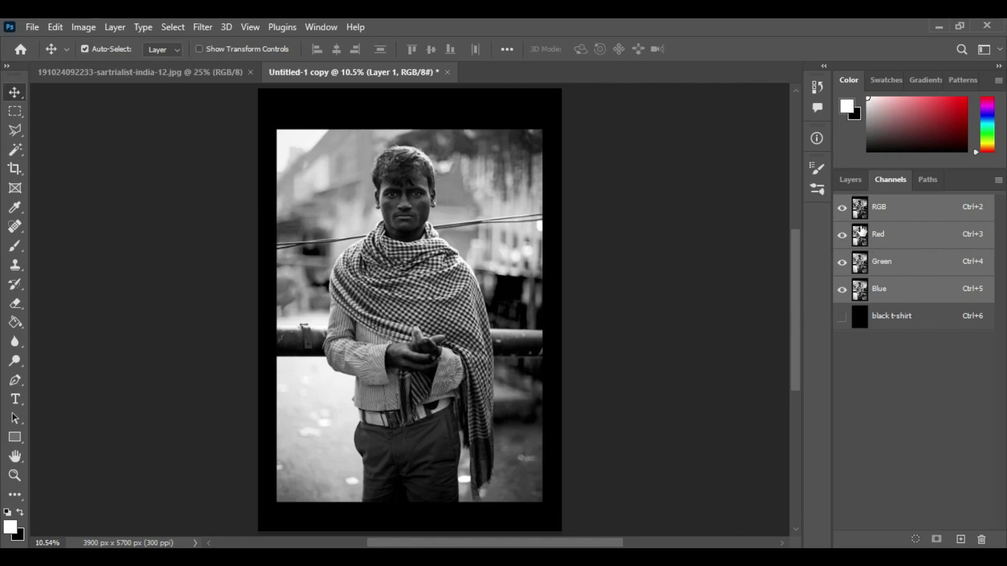
- Load the composite RGB channel as a selection and deselect it
key(ctrl)
ctrl+click(859, 209)
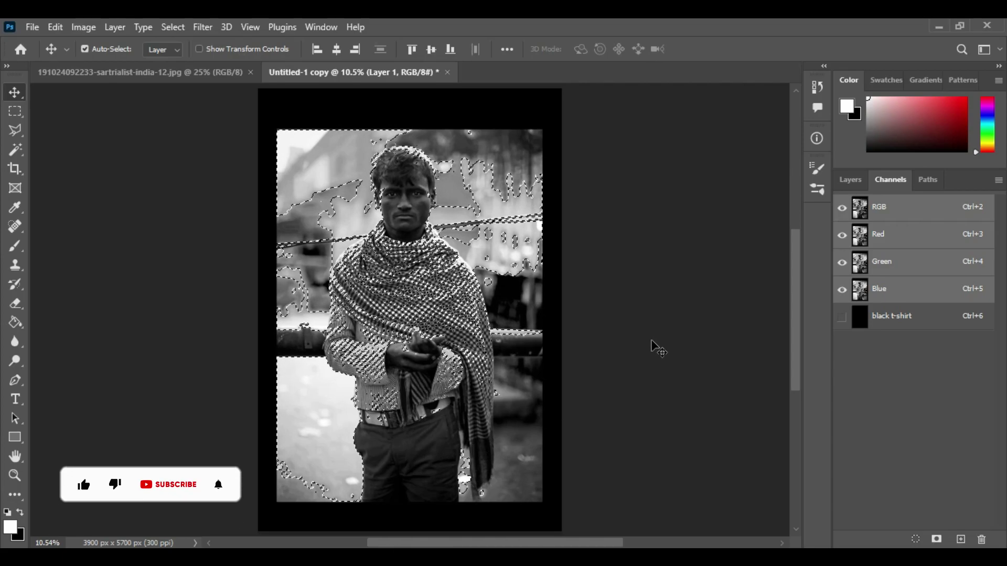
key(ctrl+d)
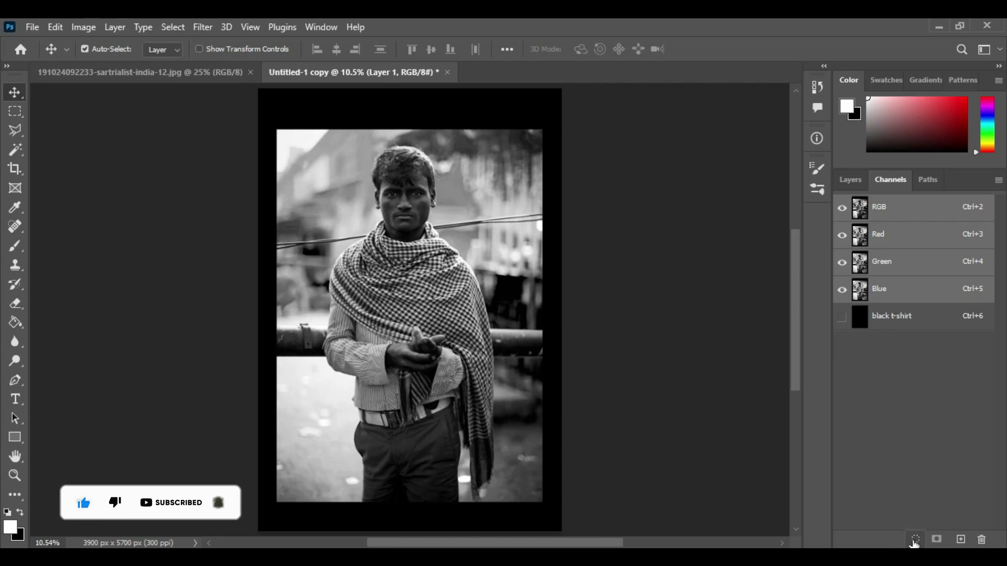
- Load the composite RGB channel as a selection and save that selection as a new alpha channel
click(915, 539)
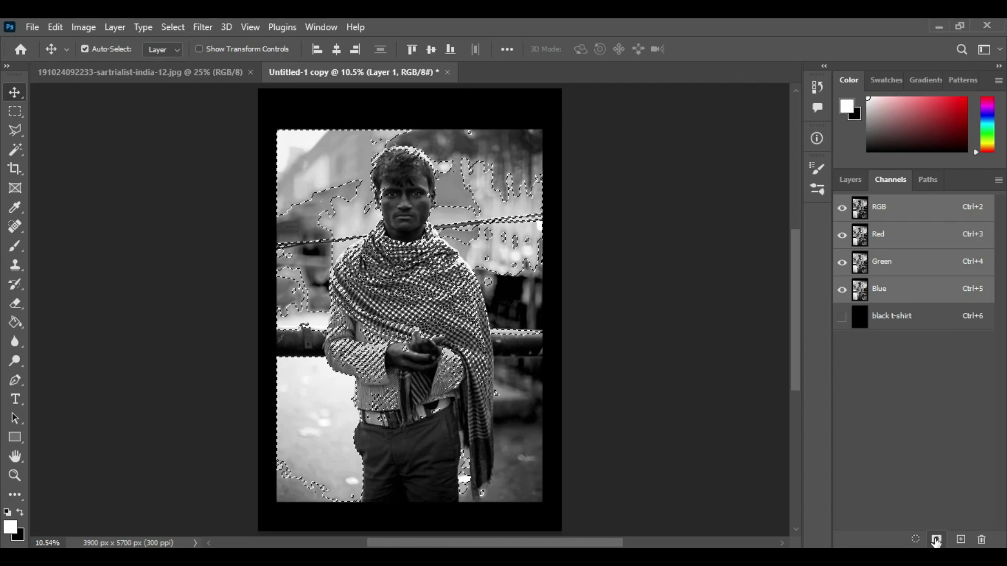
click(936, 541)
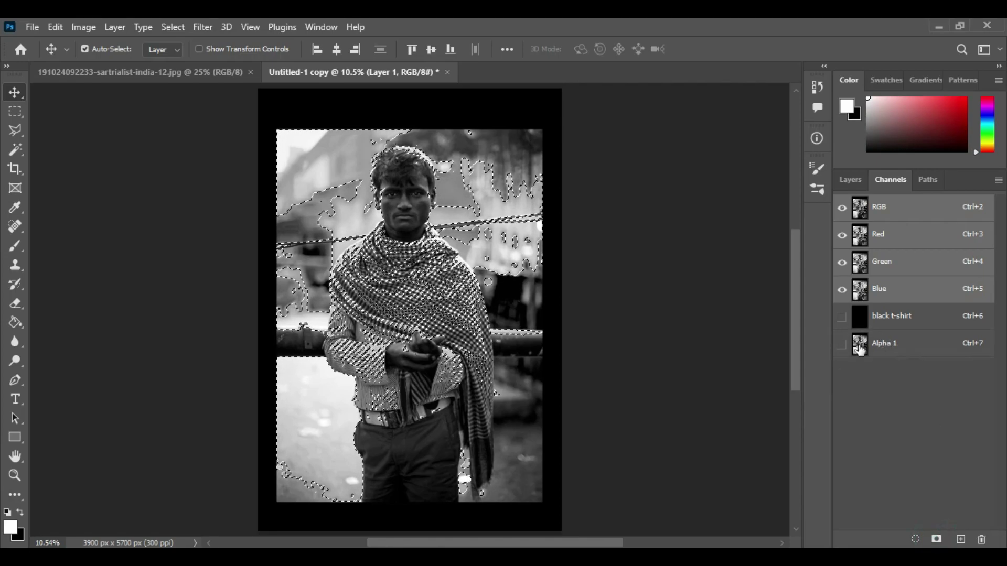
- Deselect the selection, invert the Alpha 1 channel and show the black t-shirt channel together with it
click(916, 346)
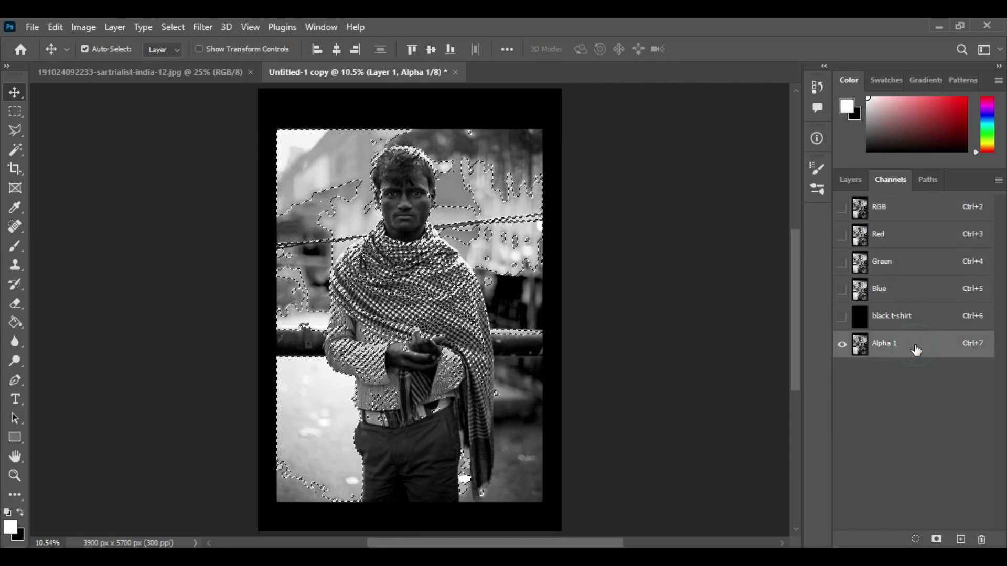
key(ctrl+d)
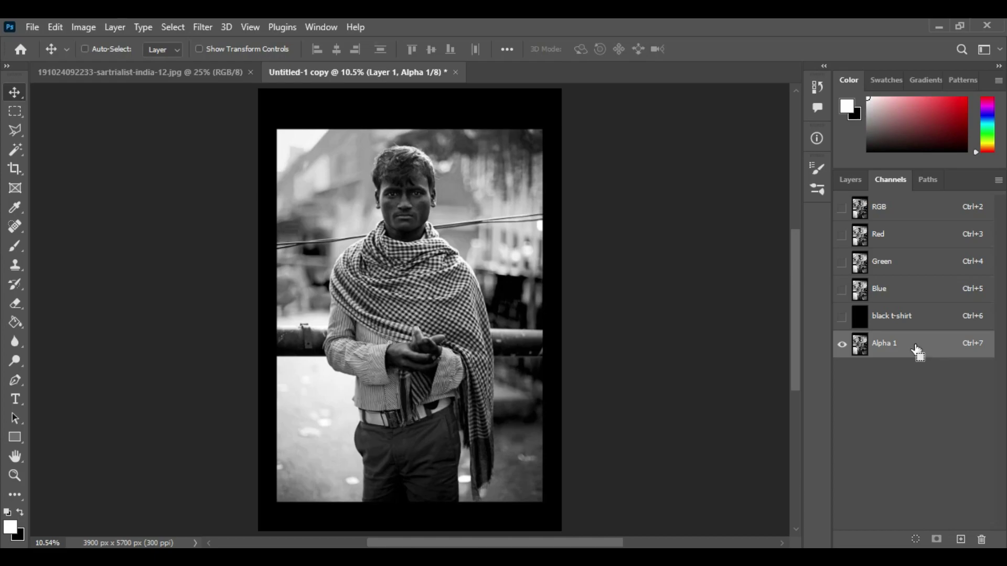
key(ctrl+i)
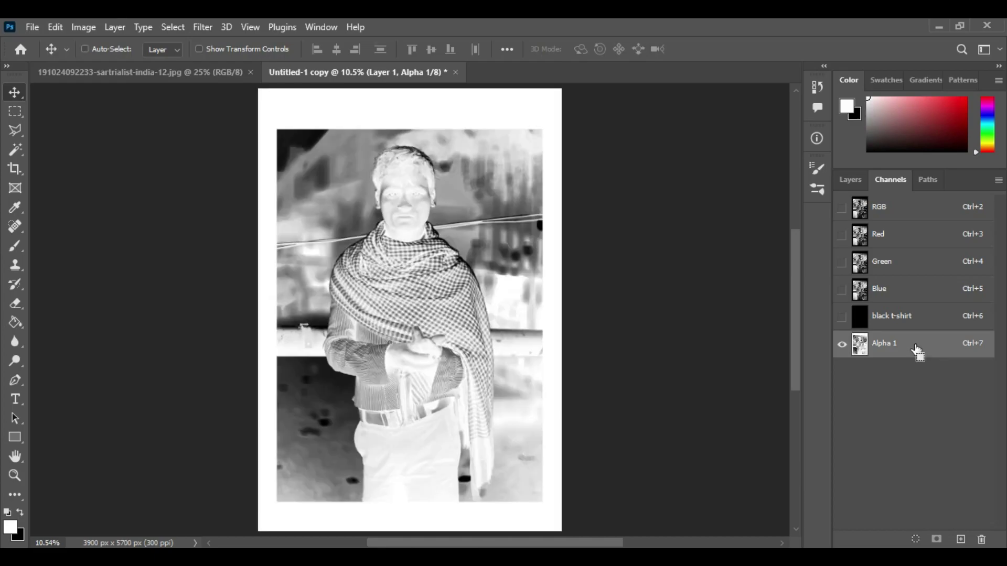
click(842, 317)
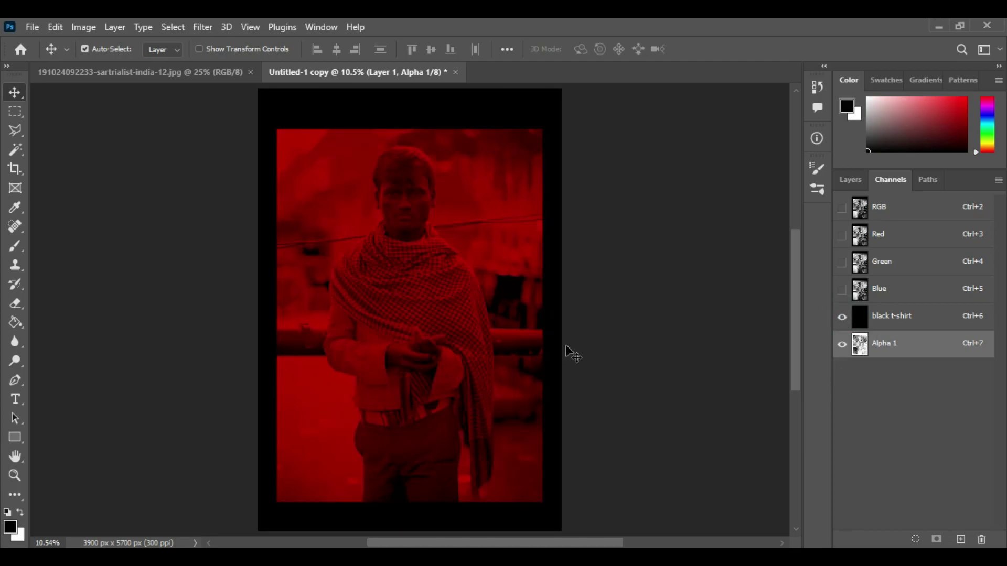
- Turn the Alpha 1 channel into a white (#ffffff) spot color channel named "w" with 85% solidity
double_click(936, 350)
click(432, 222)
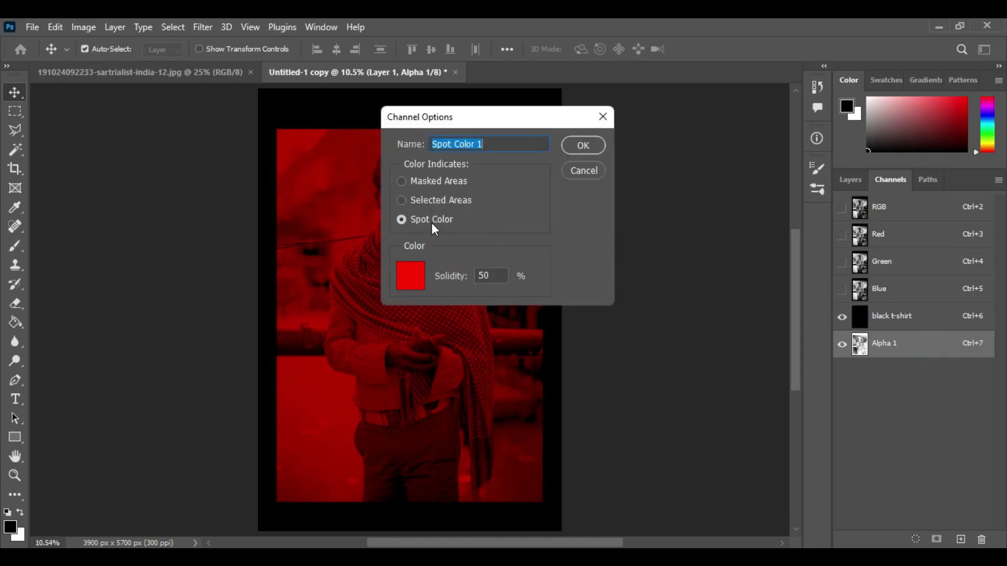
click(422, 276)
drag(540, 273, 513, 270)
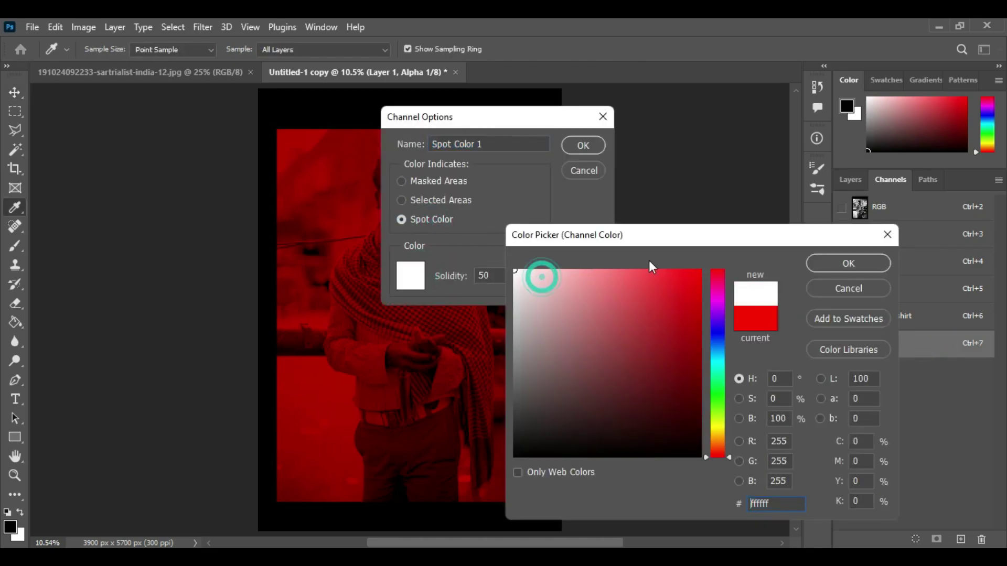
click(816, 259)
text(w)
click(510, 270)
text(85)
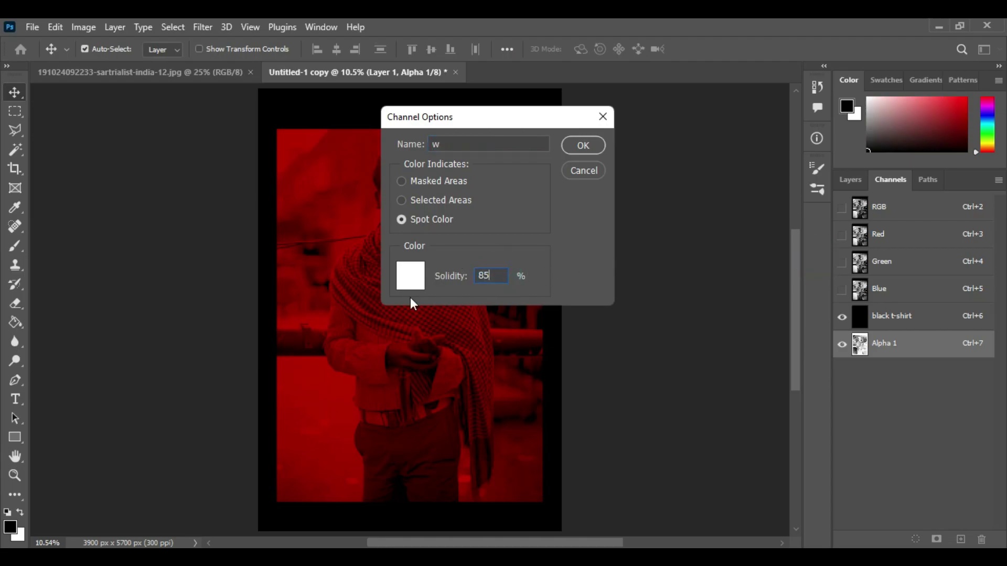
key(Return)
click(894, 322)
click(894, 342)
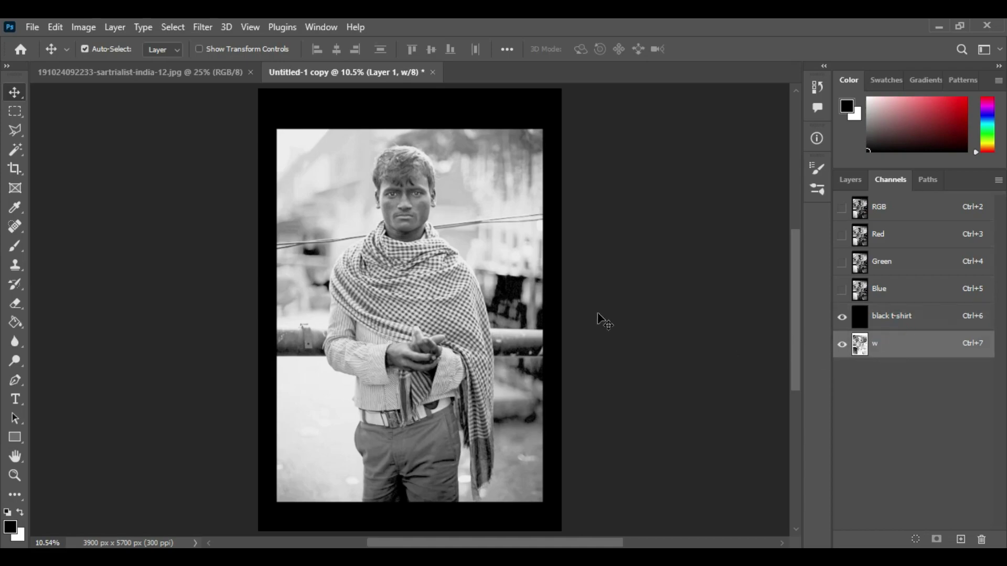
- Apply a Curves adjustment to the w channel with a midtone point at input 124 and output 194
double_click(15, 457)
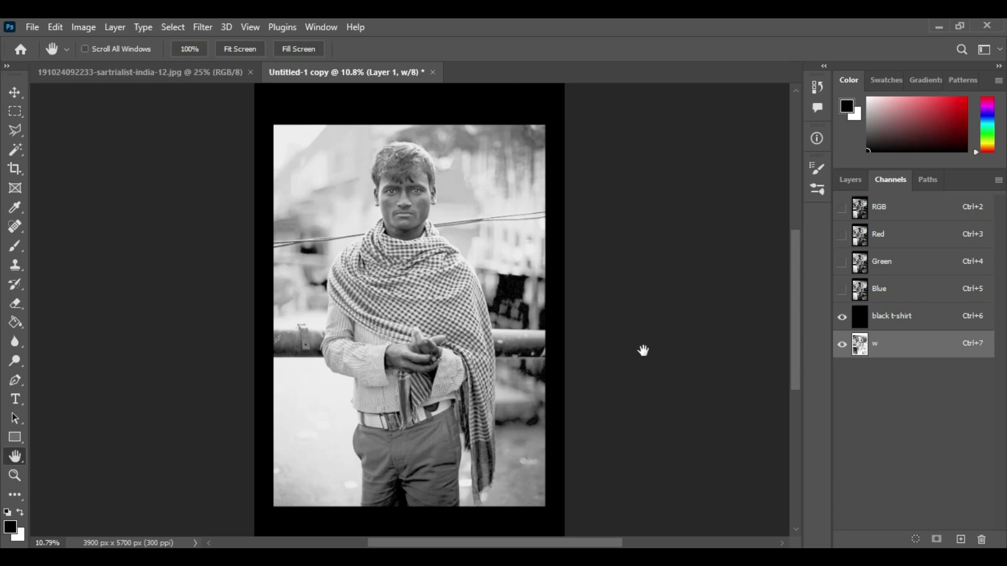
key(ctrl+m)
drag(367, 201, 648, 145)
drag(768, 300, 766, 251)
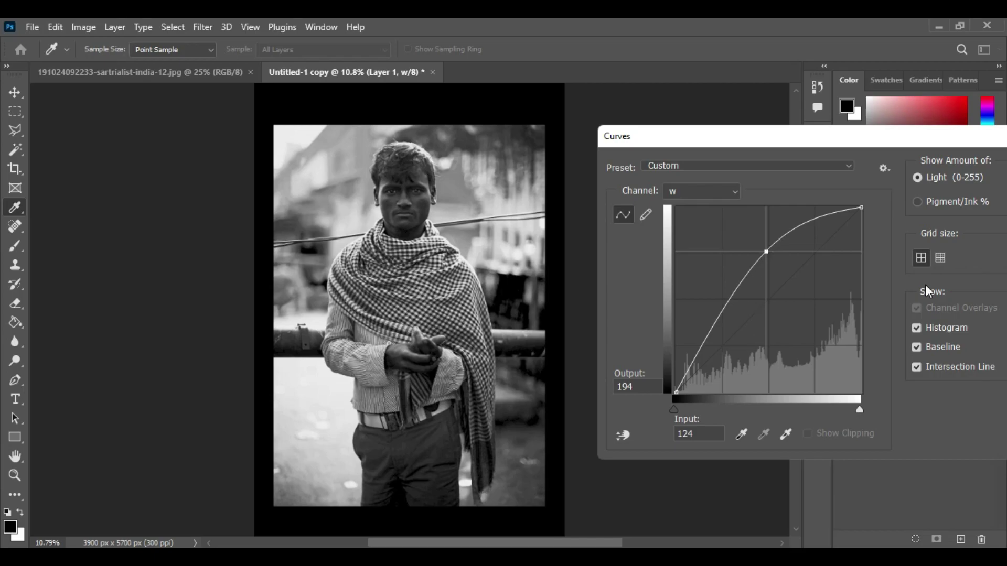
drag(907, 144, 714, 152)
click(848, 179)
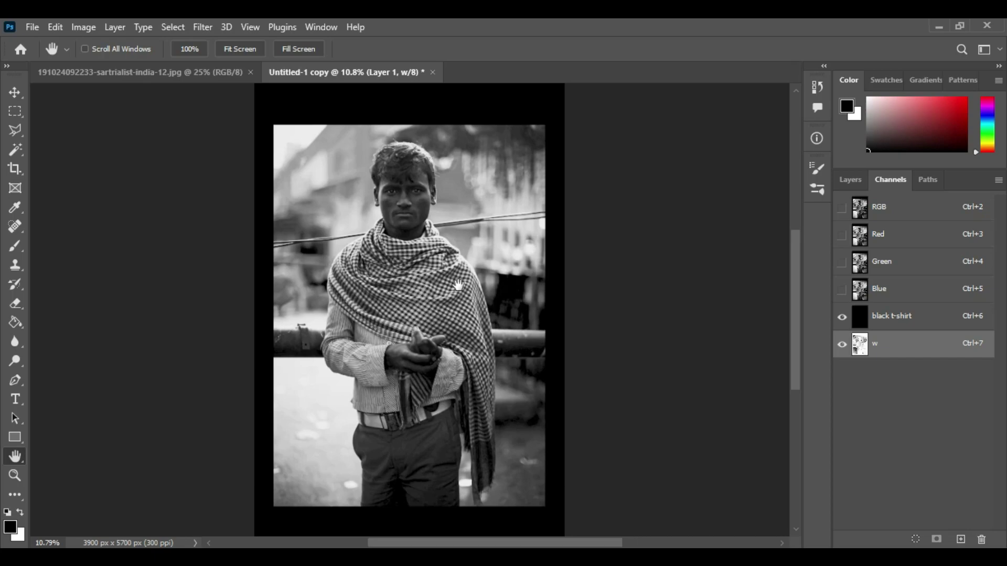
- Hide and show the black t-shirt channel to compare the w channel alone and over black
click(899, 348)
click(839, 317)
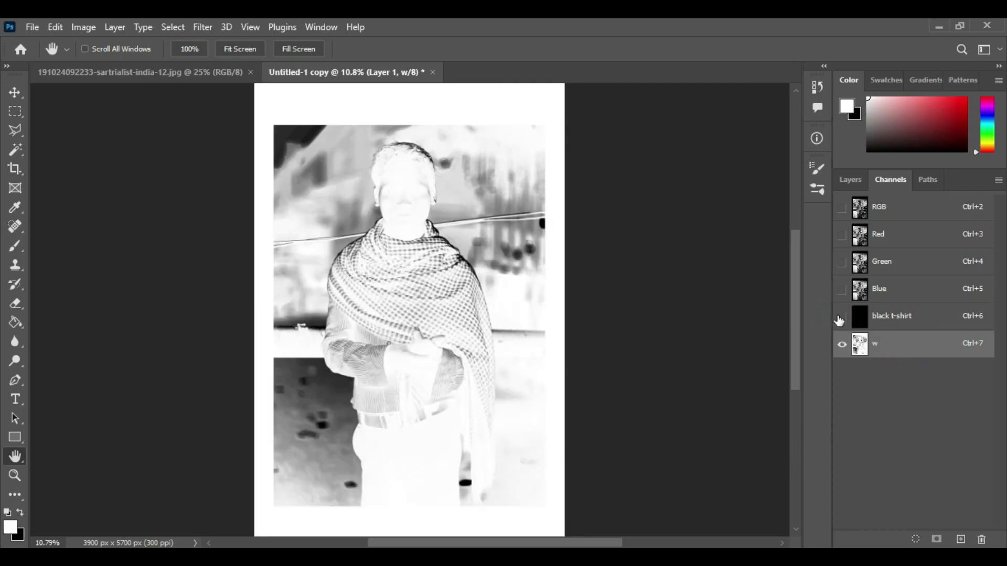
click(841, 317)
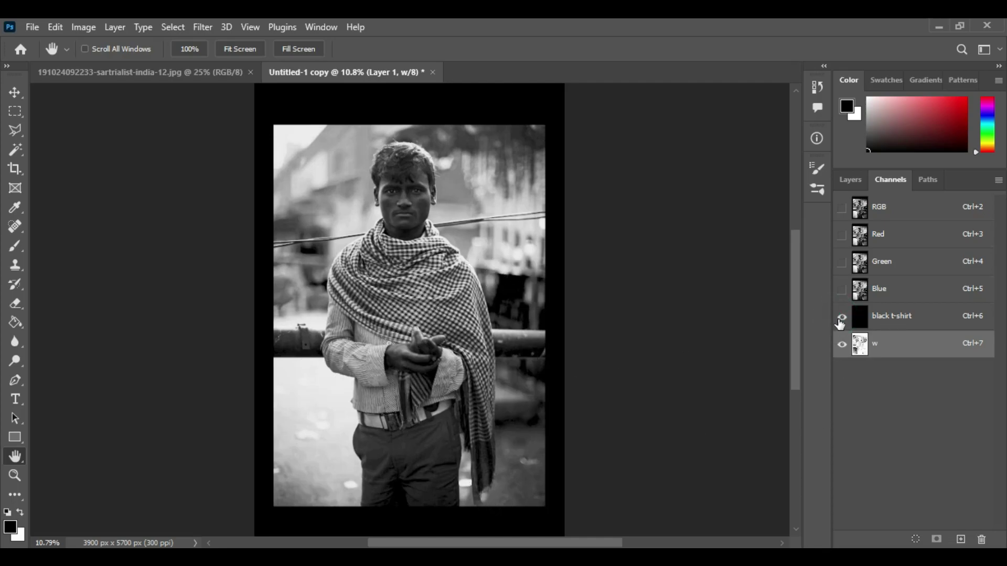
click(841, 318)
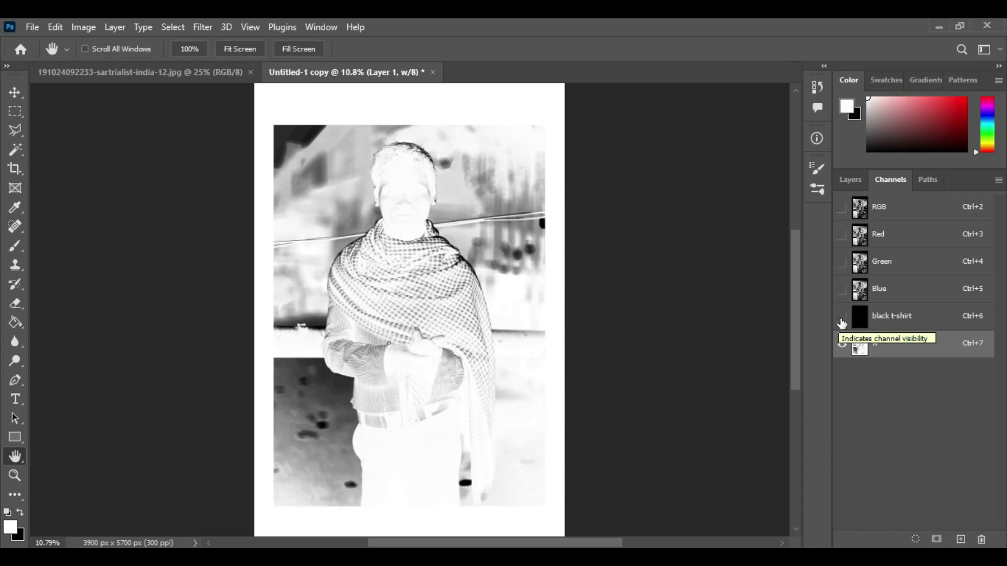
click(841, 318)
click(903, 344)
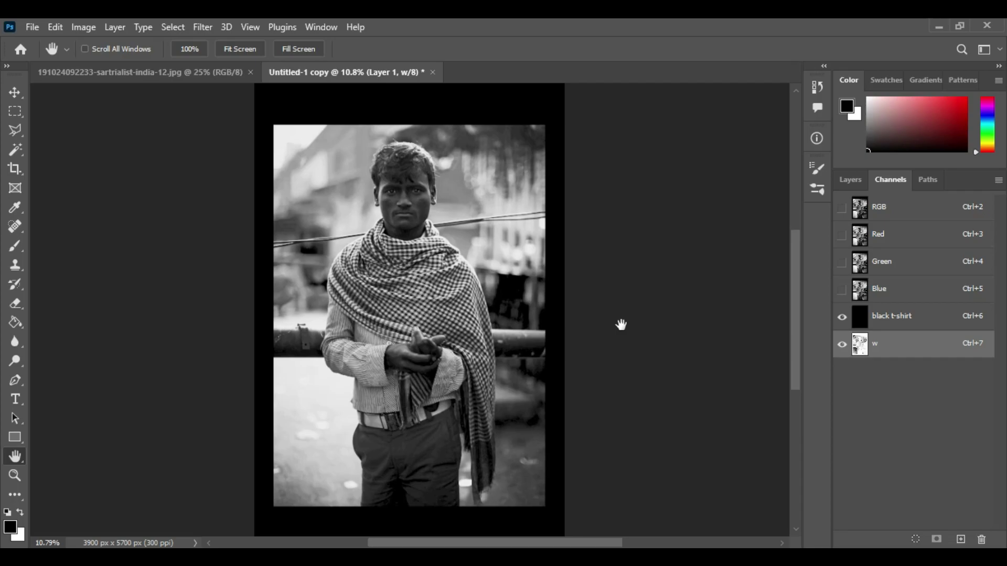
- Copy the w channel and paste it into a new 3900 × 5700 px grayscale document at 300 pixels/inch
ctrl+click(907, 354)
key(ctrl+c)
key(ctrl+n)
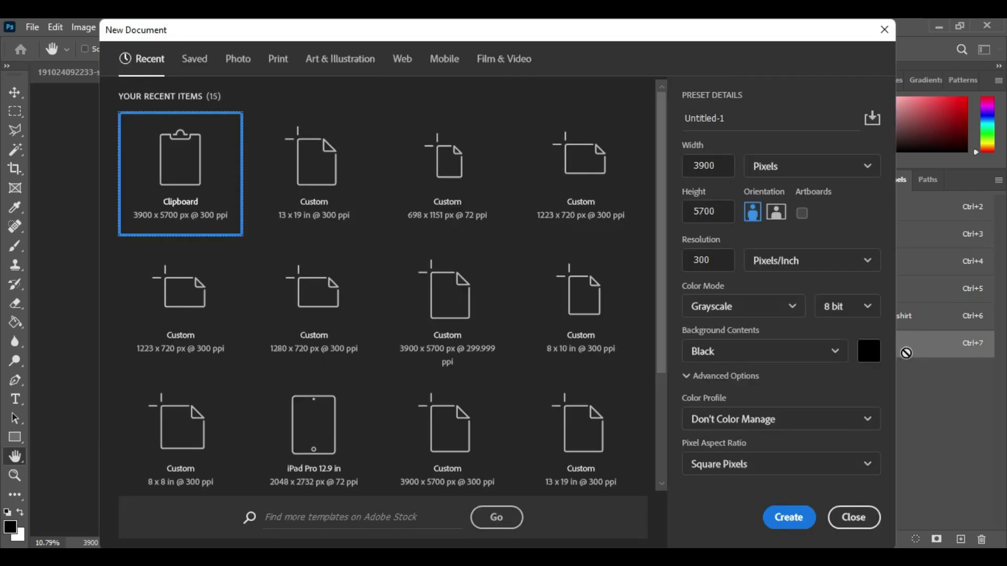
click(854, 518)
ctrl+click(895, 351)
key(ctrl+n)
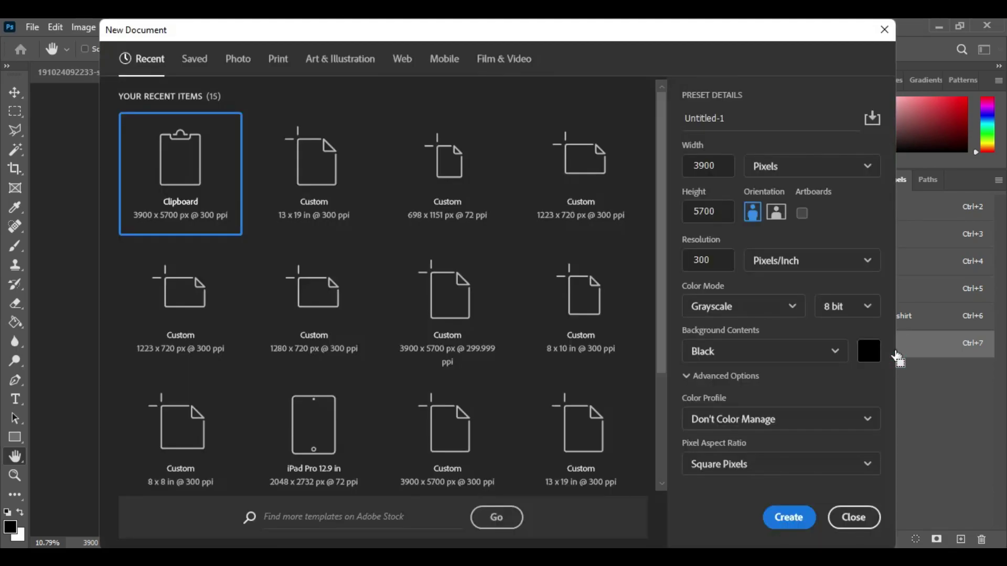
click(789, 516)
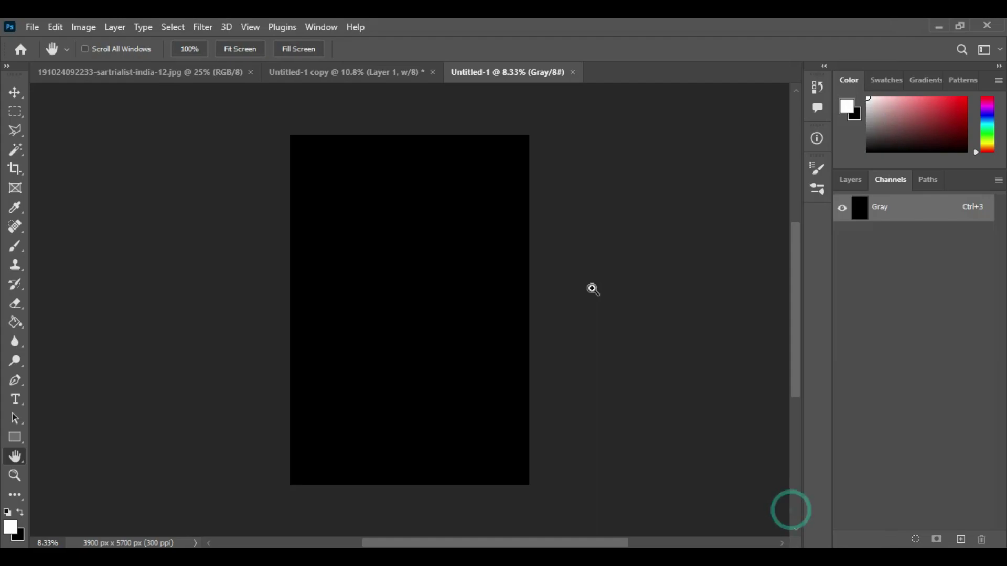
key(ctrl+v)
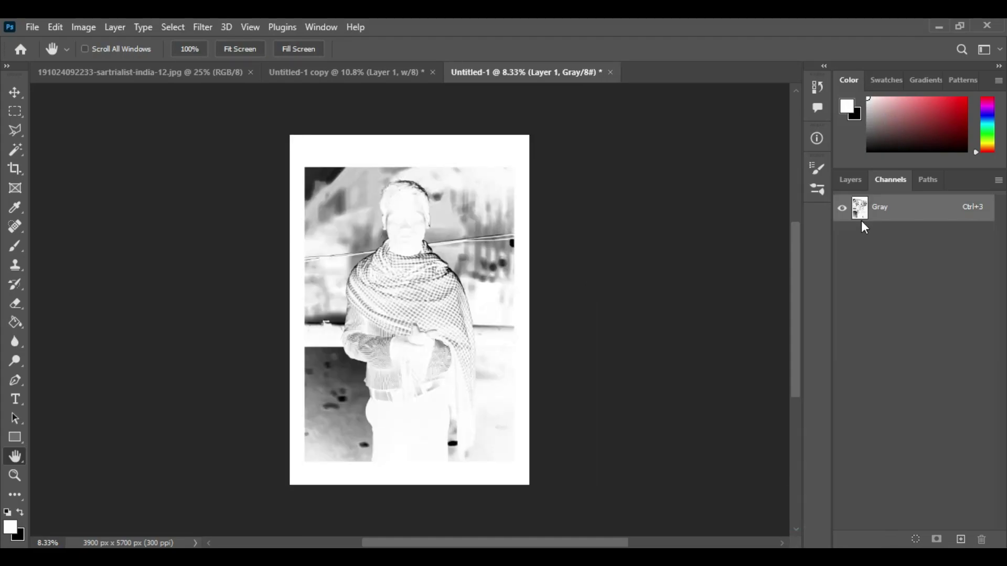
- Delete the black Background layer of the new grayscale document
click(846, 180)
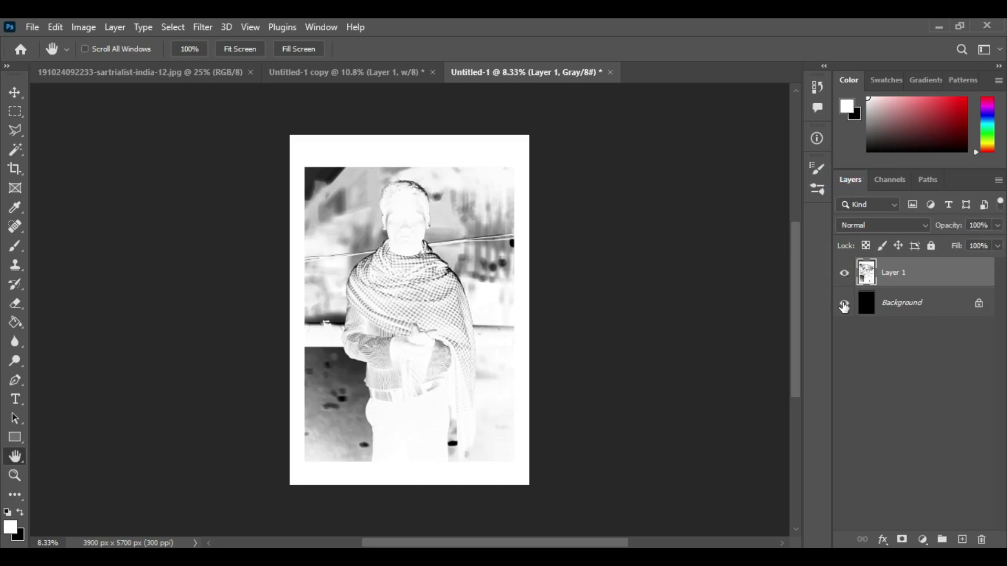
click(897, 310)
click(982, 540)
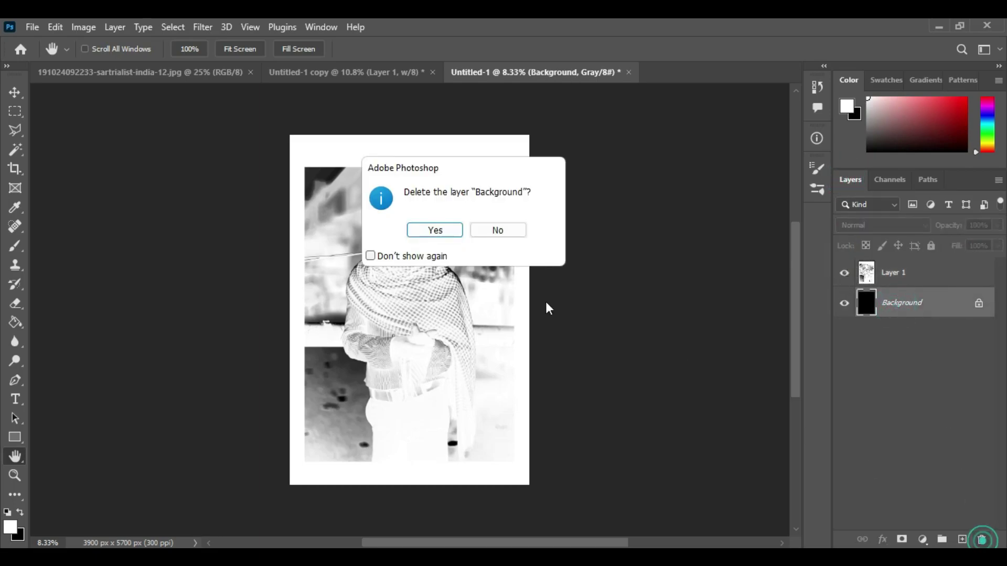
click(448, 229)
- Begin converting the image to Bitmap mode, flattening it, with 300 pixels/inch output and the Halftone Screen method
click(84, 26)
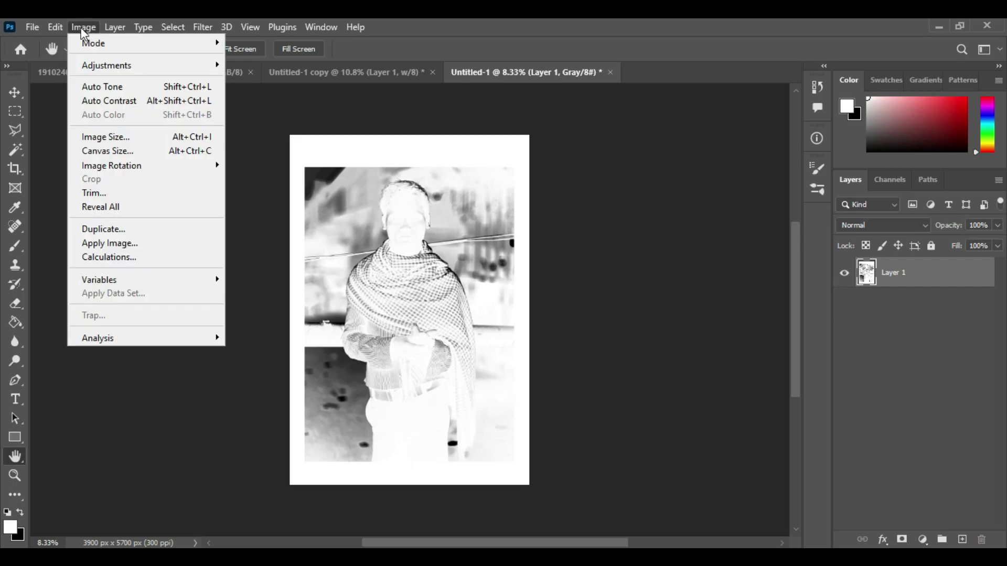
mouse_move(142, 42)
click(286, 44)
click(434, 229)
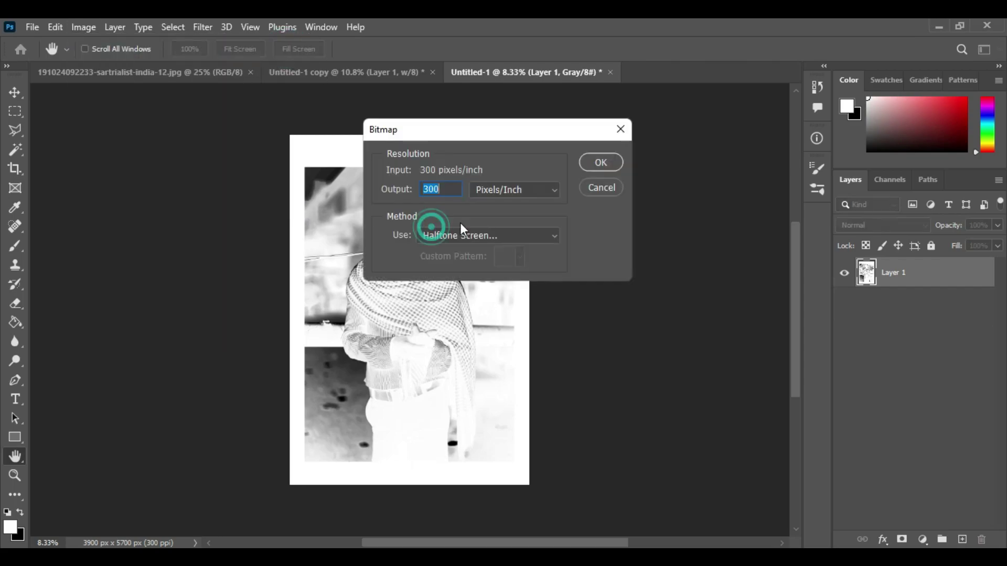
click(611, 163)
- Set the halftone screen to a frequency of 50 lines/inch, an angle of 45 degrees and the Ellipse shape
double_click(489, 210)
key(BackSpace)
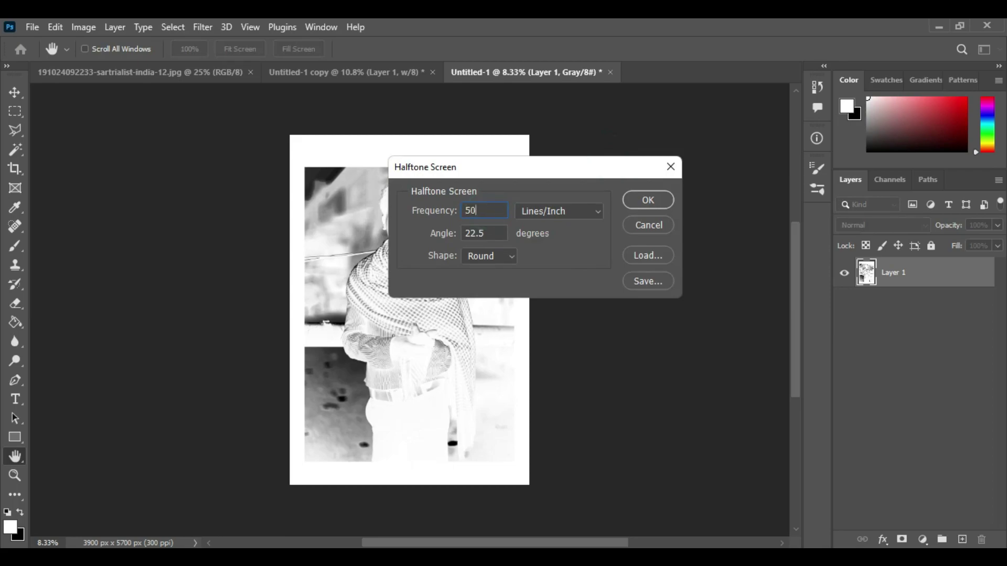
double_click(484, 233)
key(BackSpace)
click(483, 251)
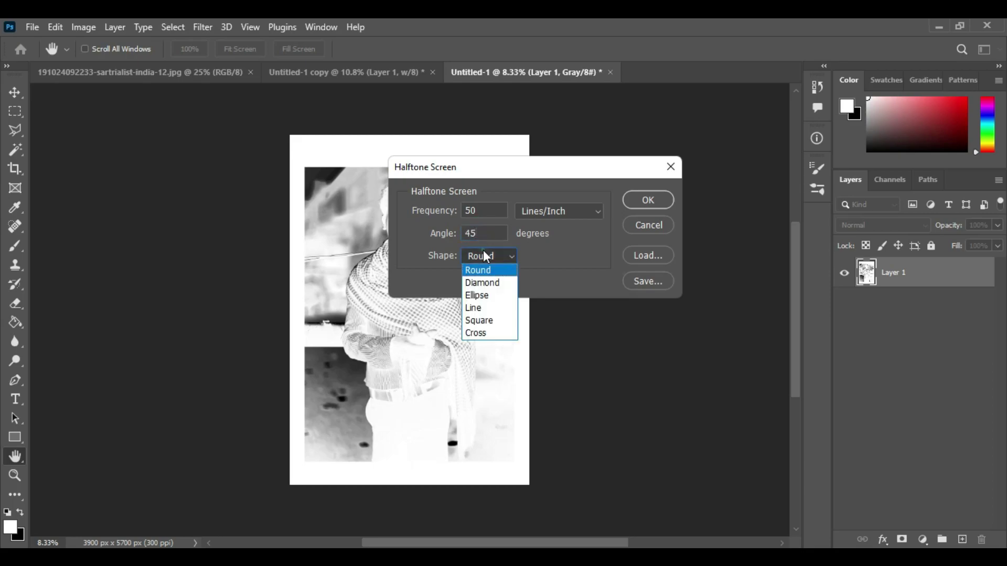
click(489, 296)
click(656, 198)
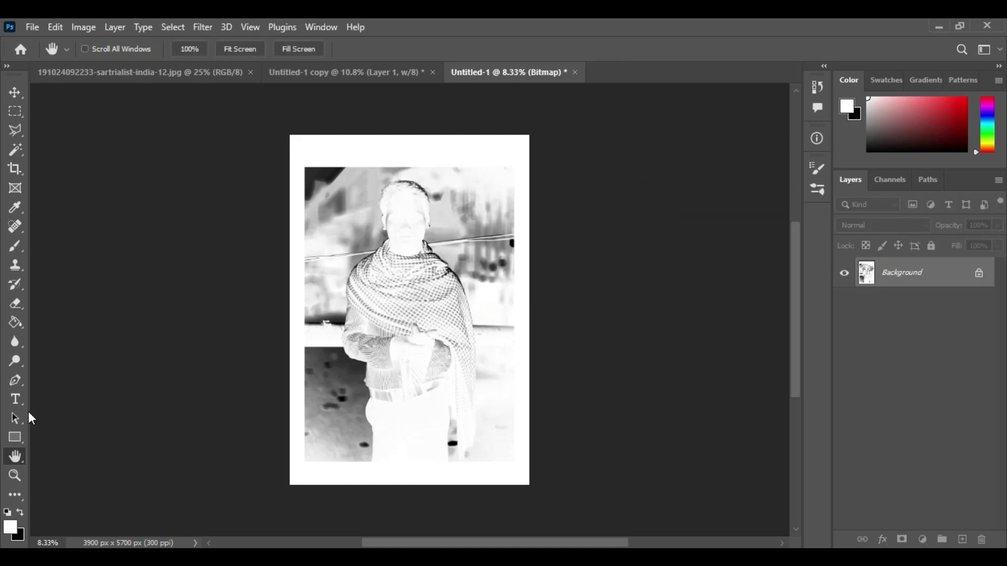
- Convert the halftoned bitmap image to Grayscale mode and on to RGB Color mode
double_click(14, 456)
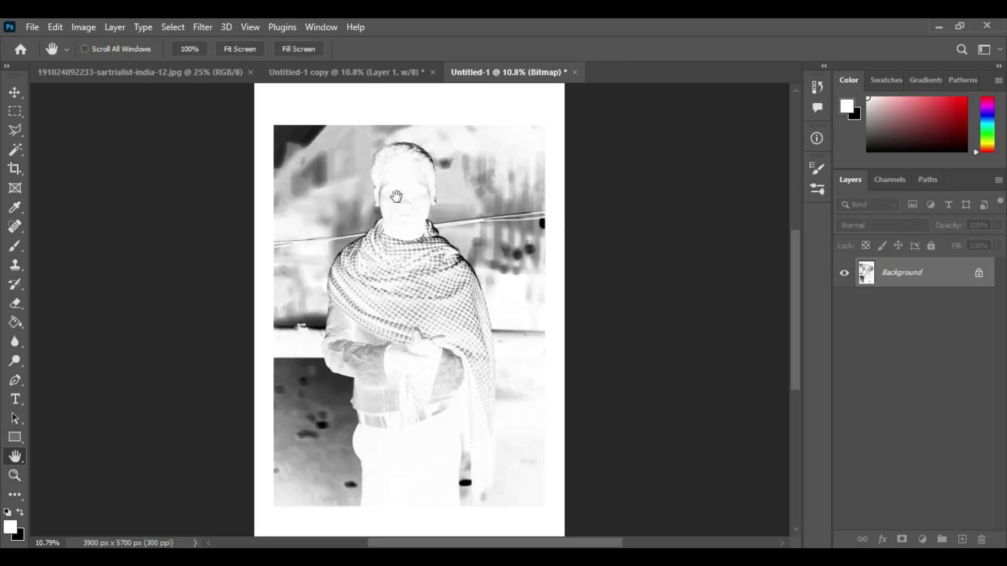
click(81, 26)
mouse_move(131, 43)
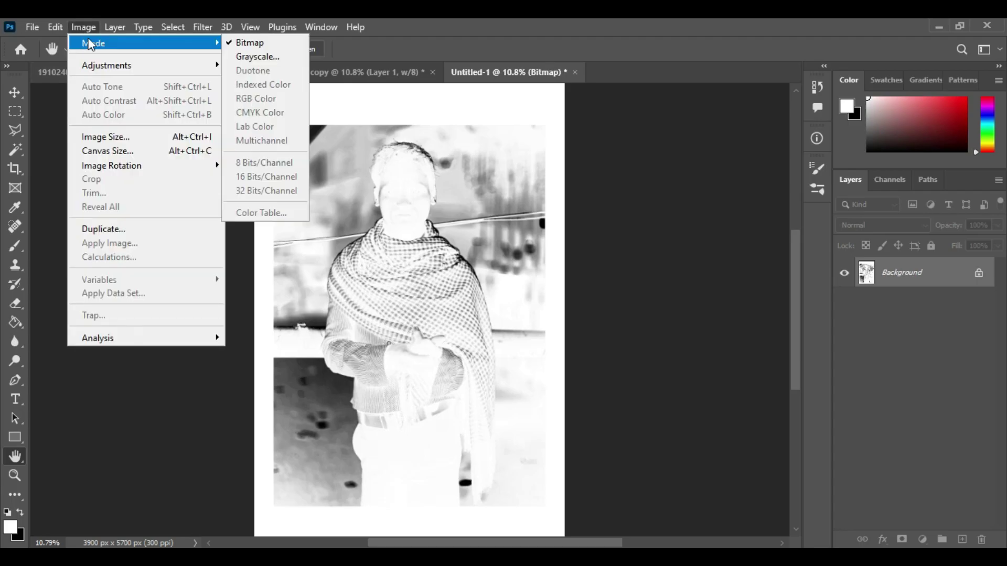
click(281, 57)
click(538, 183)
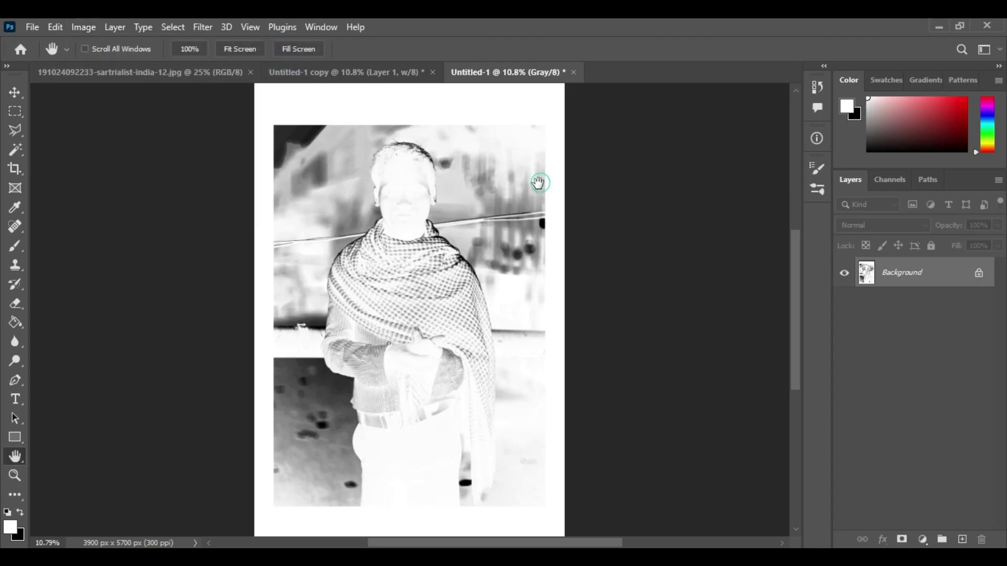
click(95, 27)
mouse_move(183, 43)
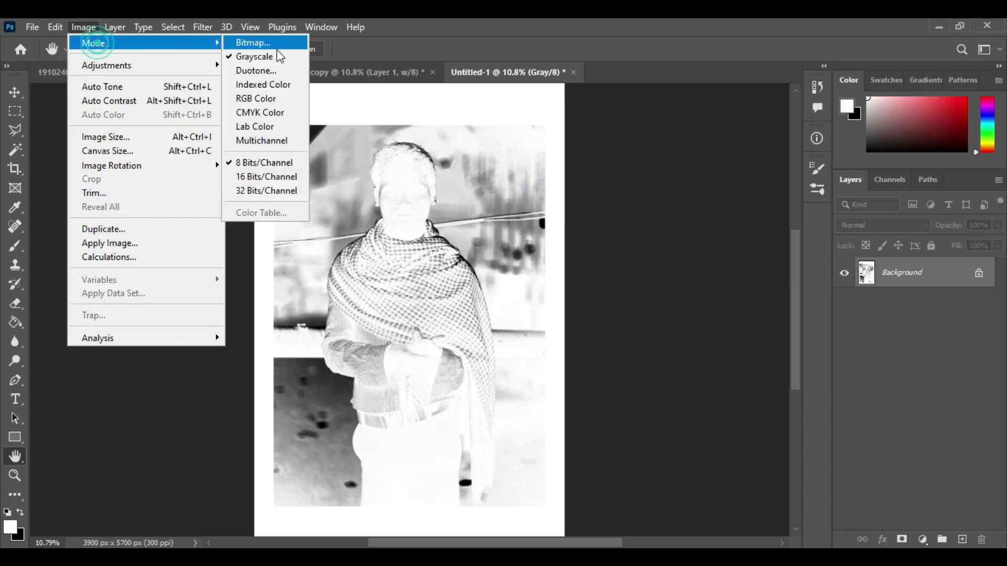
click(271, 97)
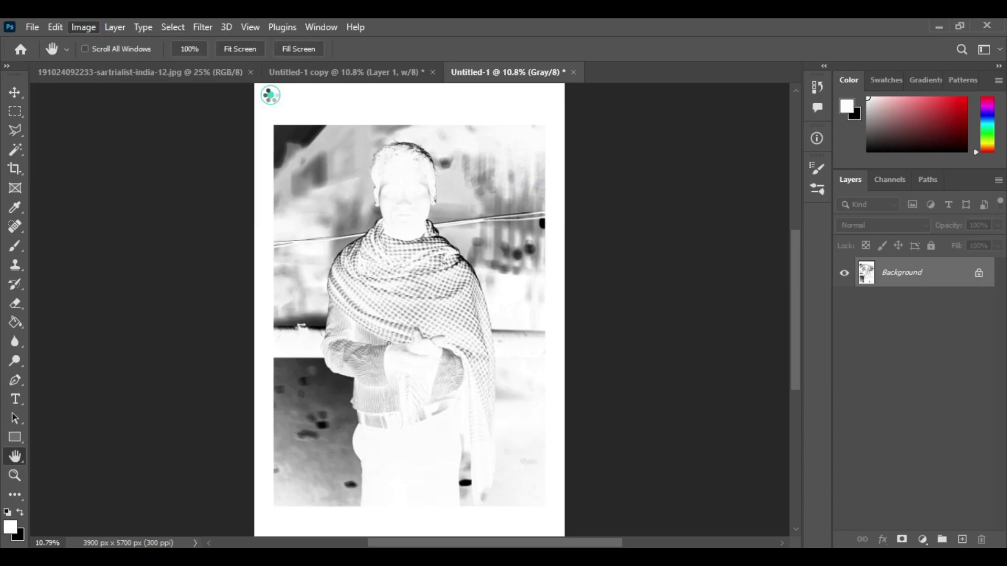
- Turn the Background into the regular layer Layer 0 and place a new empty layer beneath it
double_click(892, 282)
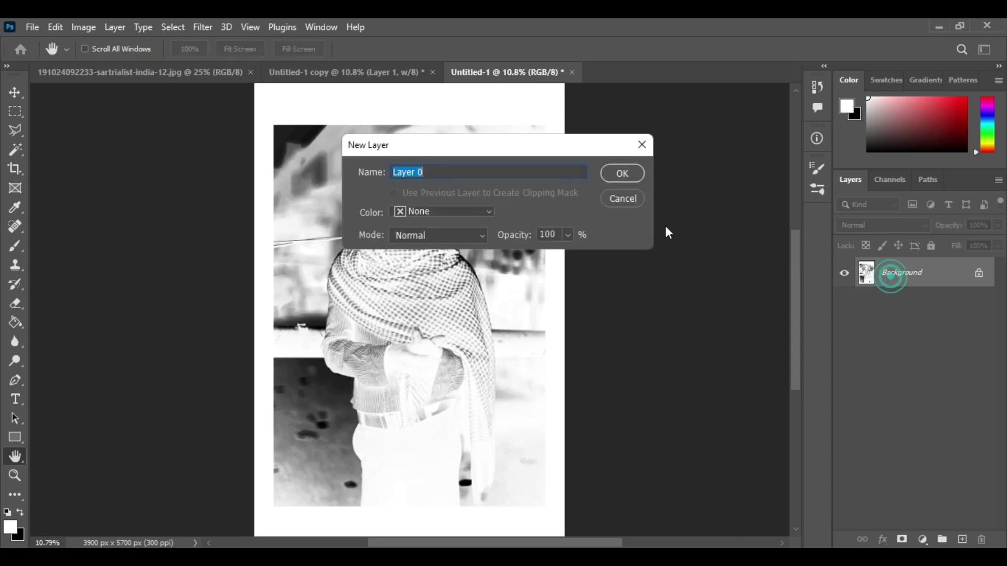
click(625, 175)
click(962, 540)
drag(933, 272, 923, 353)
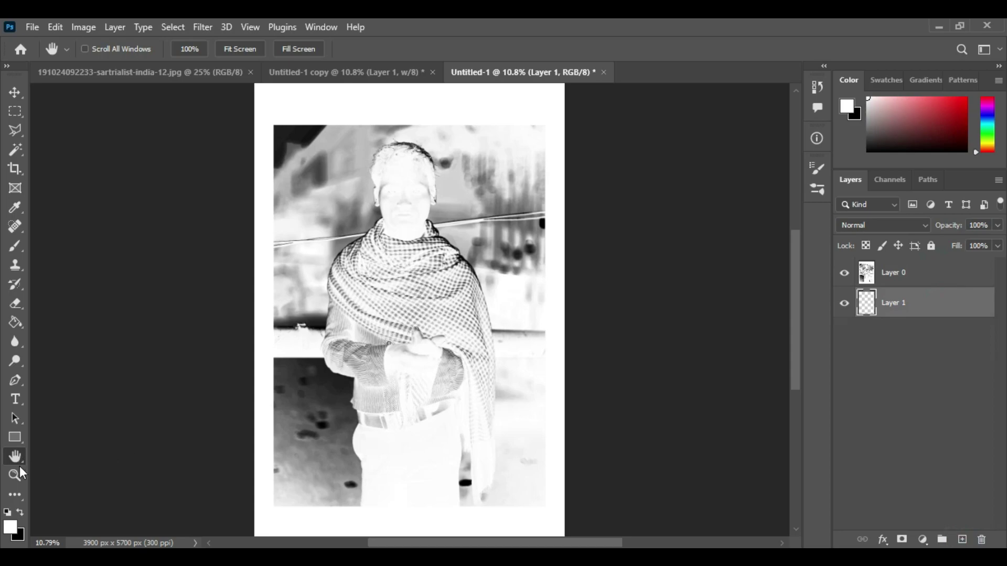
- Restore the default colors and fill the empty Layer 1 with black
click(8, 512)
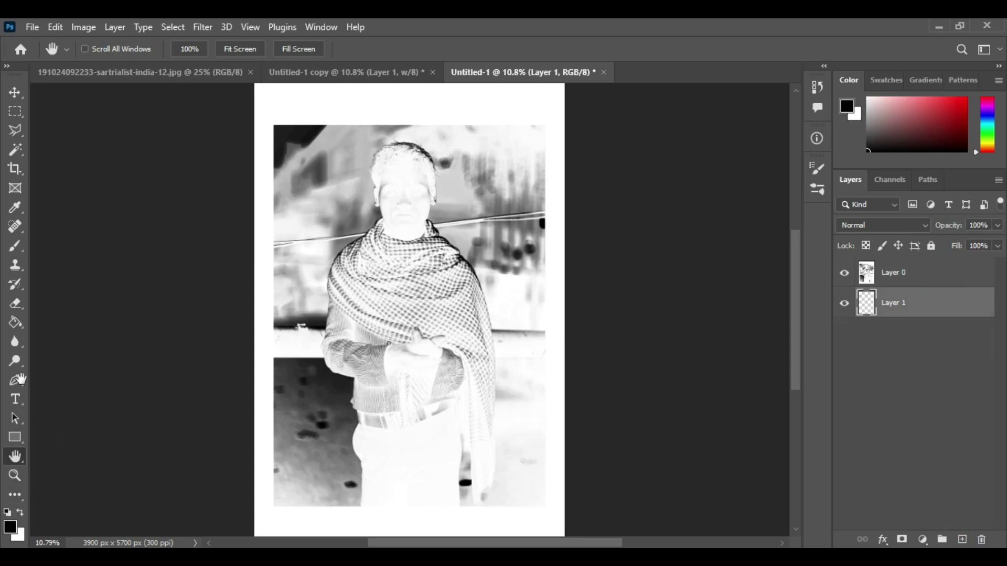
click(348, 221)
click(14, 93)
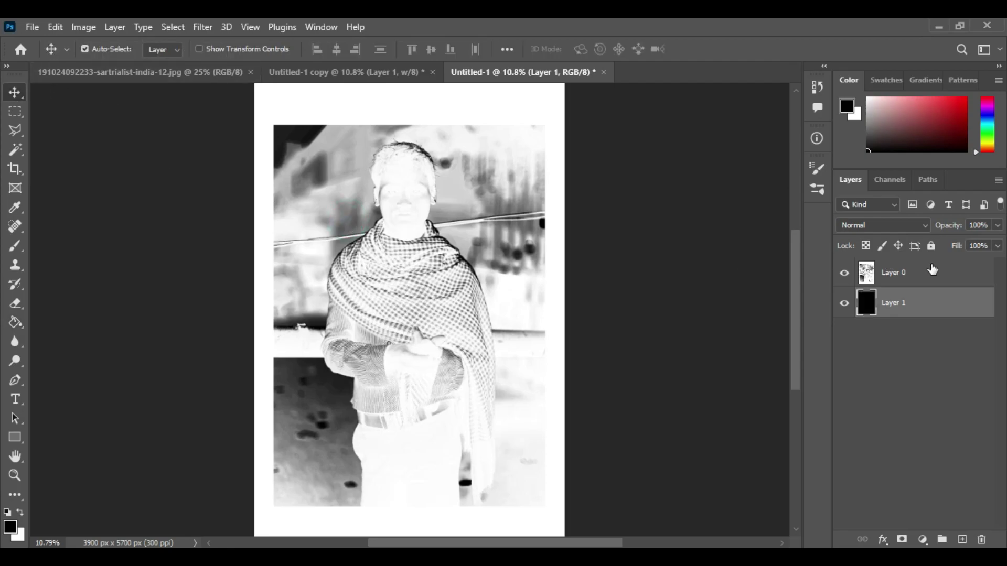
- Select the white areas of Layer 0 with Color Range at fuzziness 200, delete them and clear the selection
click(943, 281)
click(177, 28)
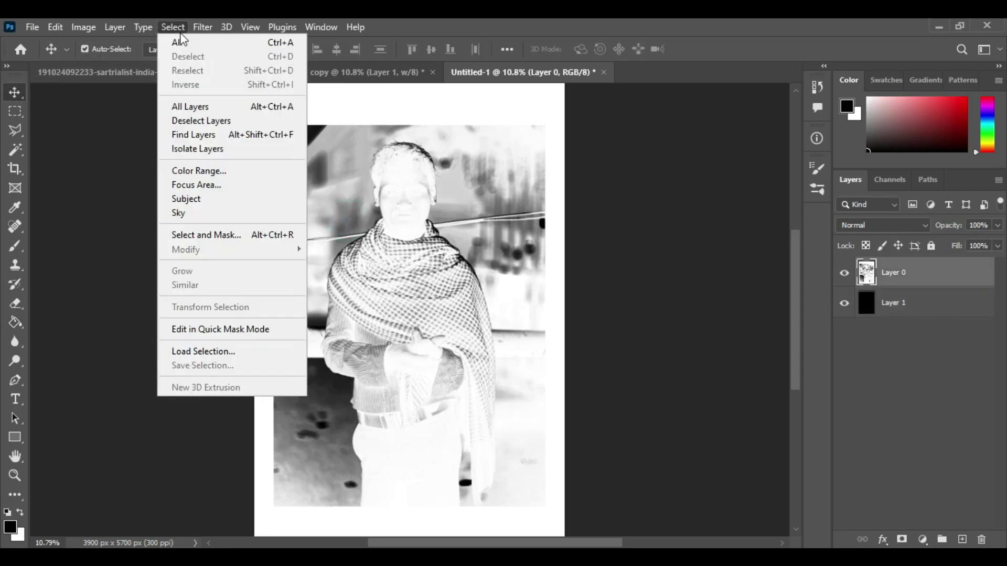
click(195, 171)
click(295, 99)
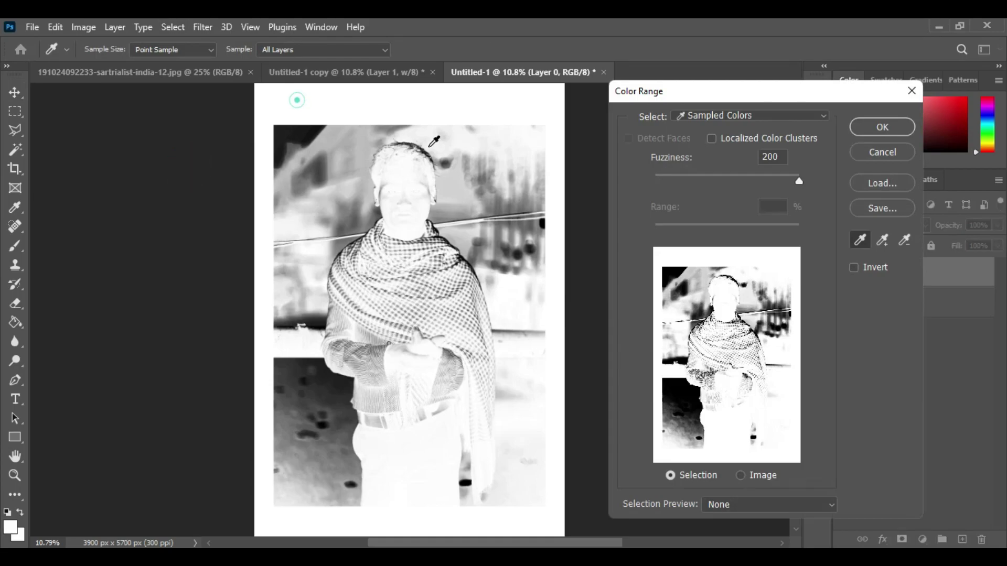
click(894, 127)
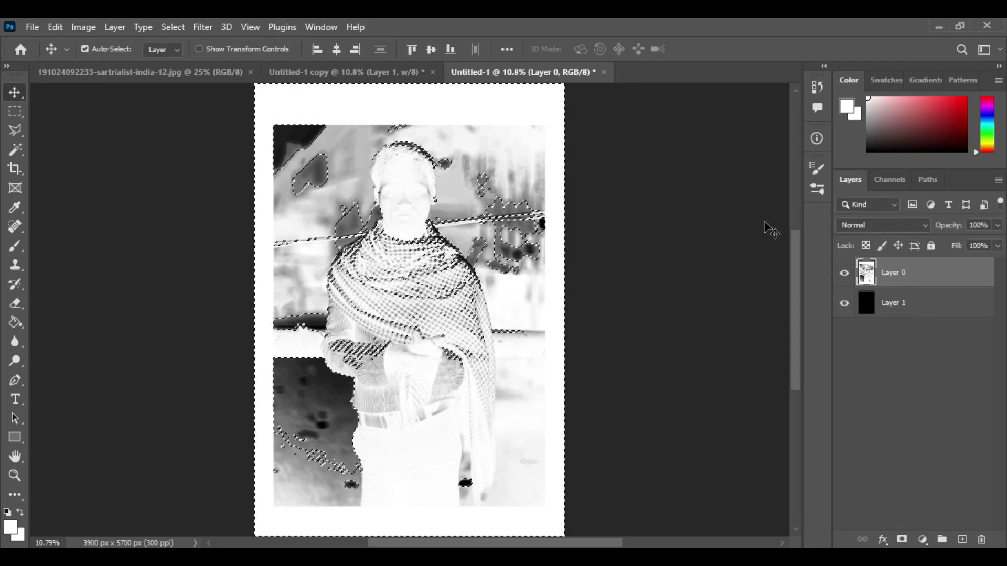
key(Delete)
key(ctrl+d)
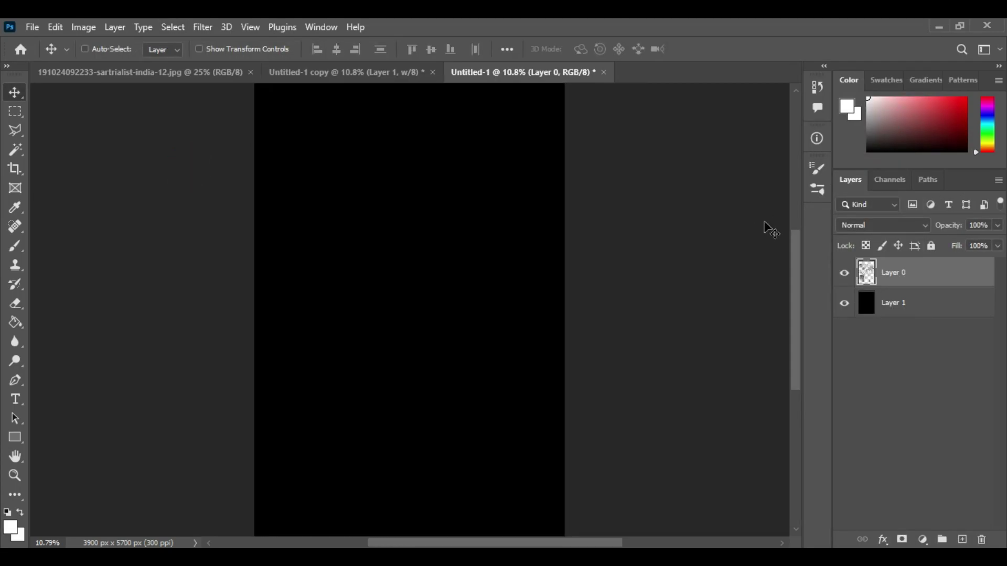
- Apply a white Color Overlay to Layer 0 with Normal blending and 100% opacity
double_click(937, 269)
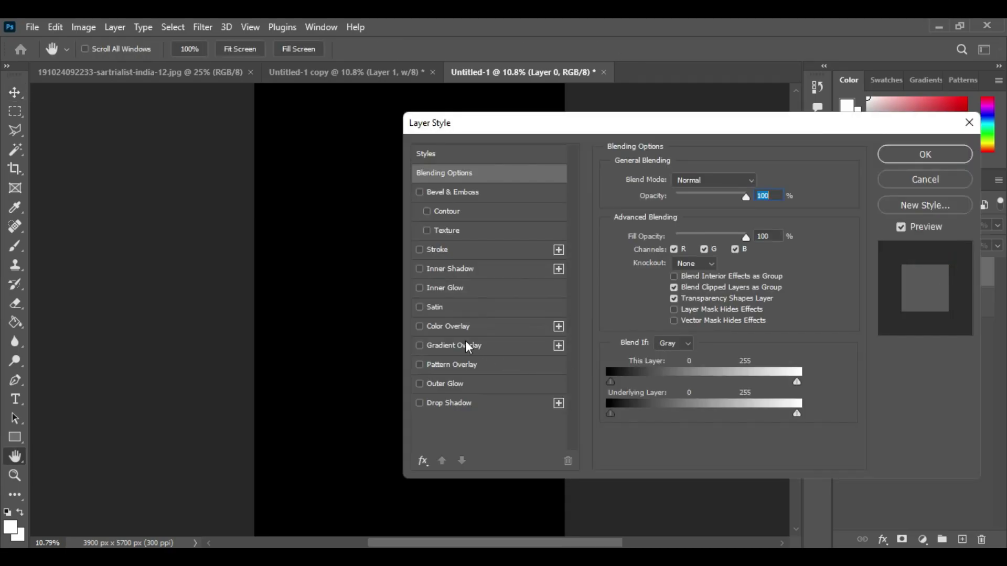
click(448, 326)
click(760, 181)
drag(543, 283, 515, 271)
click(850, 263)
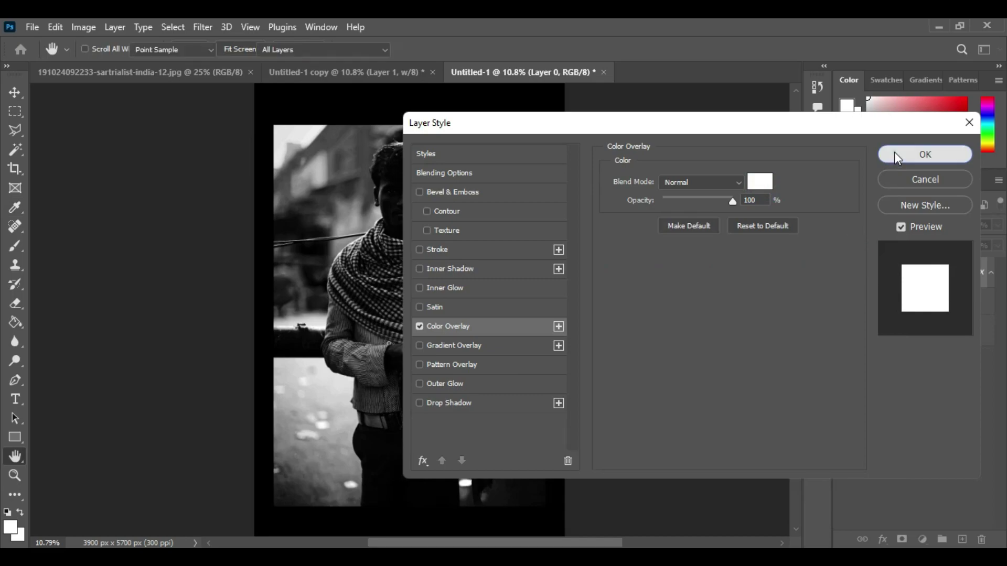
click(895, 154)
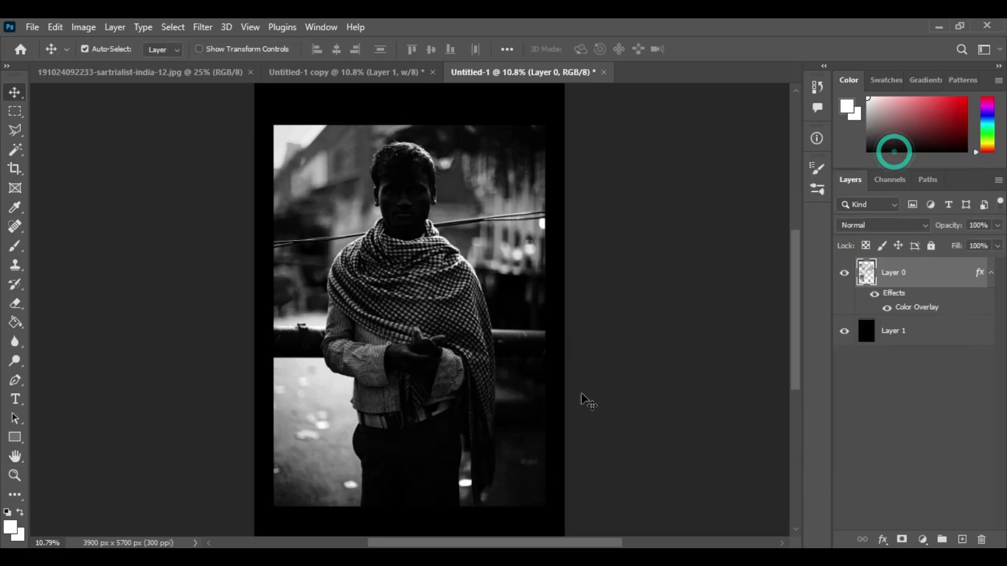
- Switch to the Untitled-1 copy document, activate its RGB composite channel and clear the selection
click(11, 457)
click(15, 475)
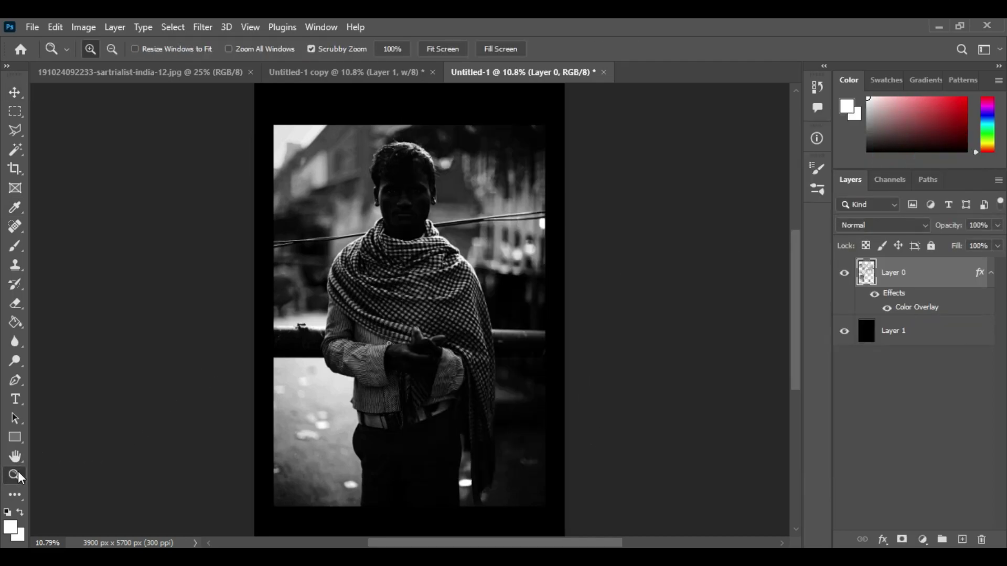
click(398, 320)
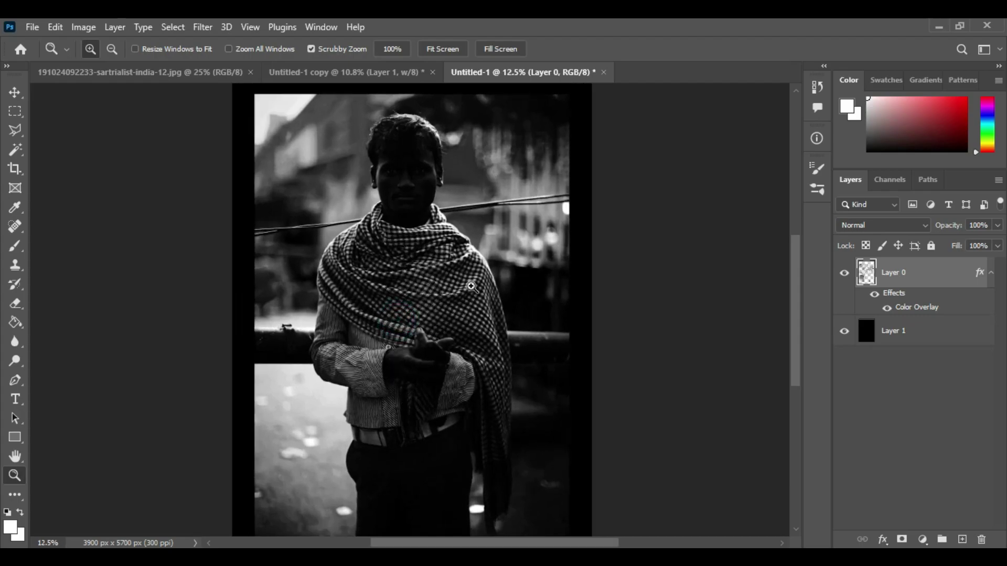
scroll(572, 268, down, 5)
scroll(575, 275, up, 6)
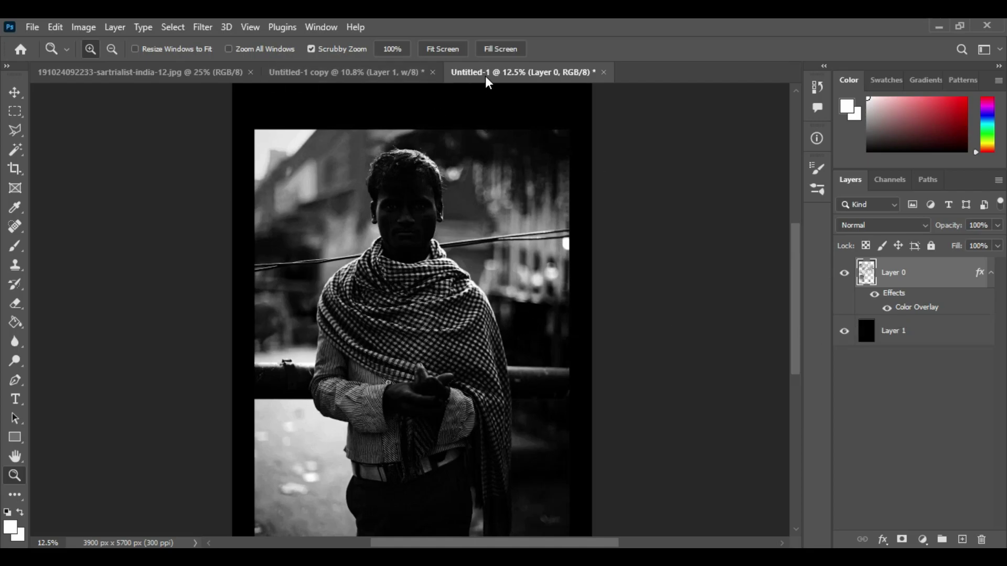
click(362, 77)
key(d)
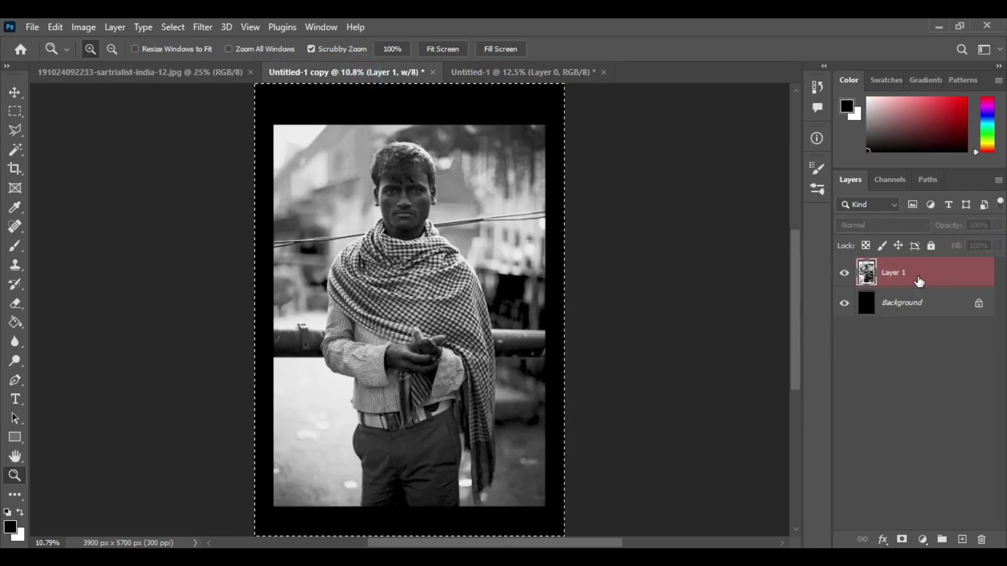
click(890, 179)
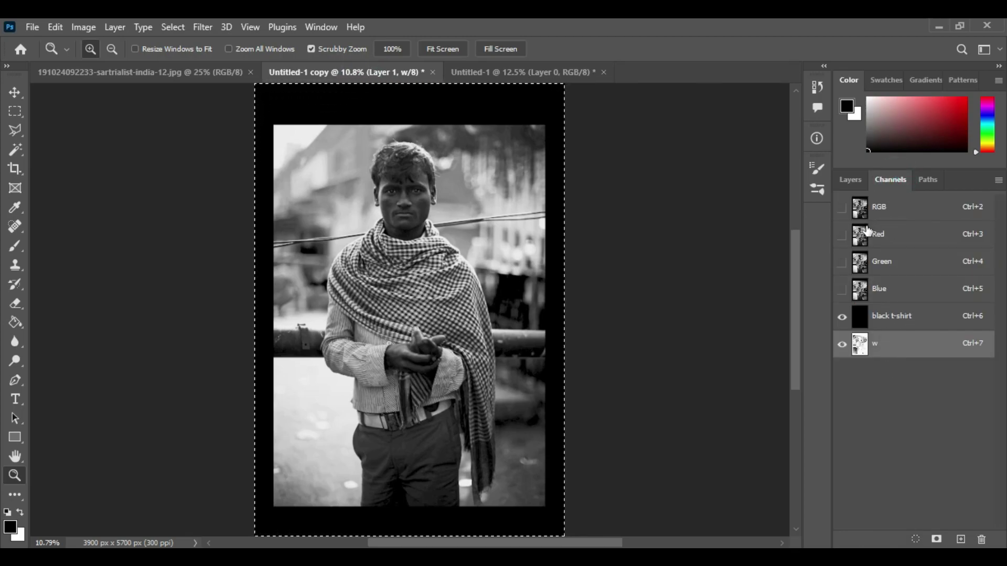
click(863, 207)
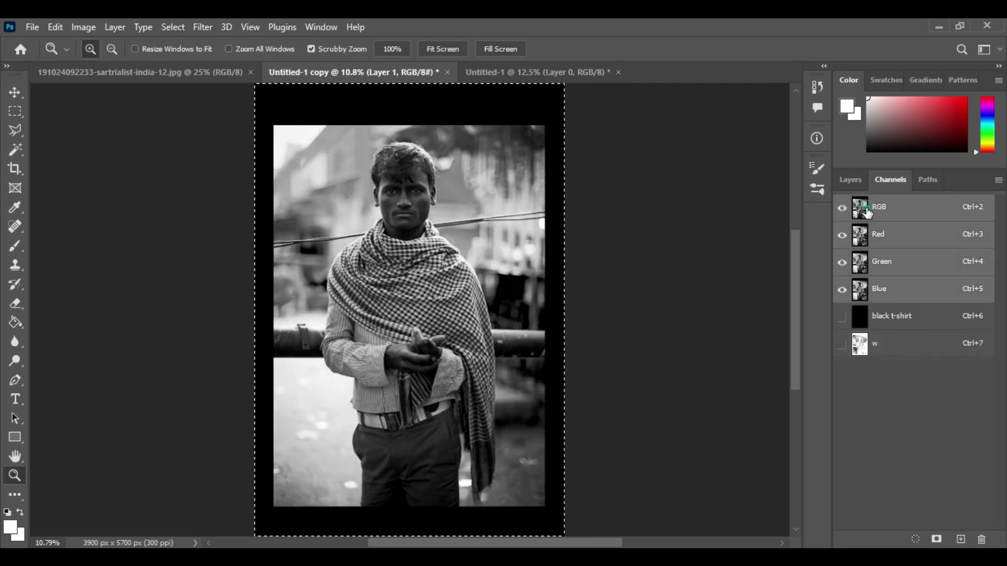
key(ctrl+d)
click(850, 180)
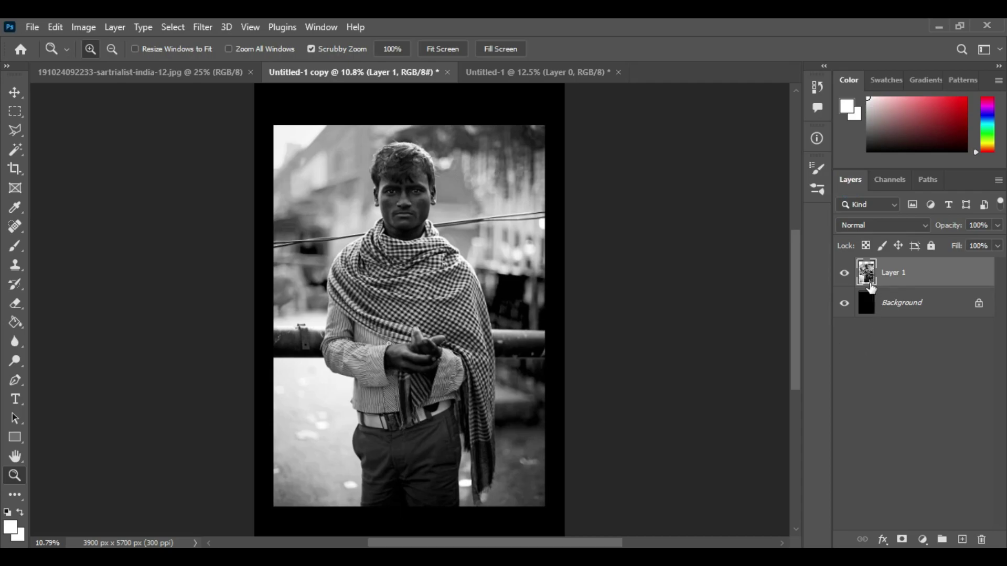
- In the Untitled-1 document, load Layer 0's pixels as a selection and copy them to a new layer
click(529, 72)
scroll(465, 315, down, 1)
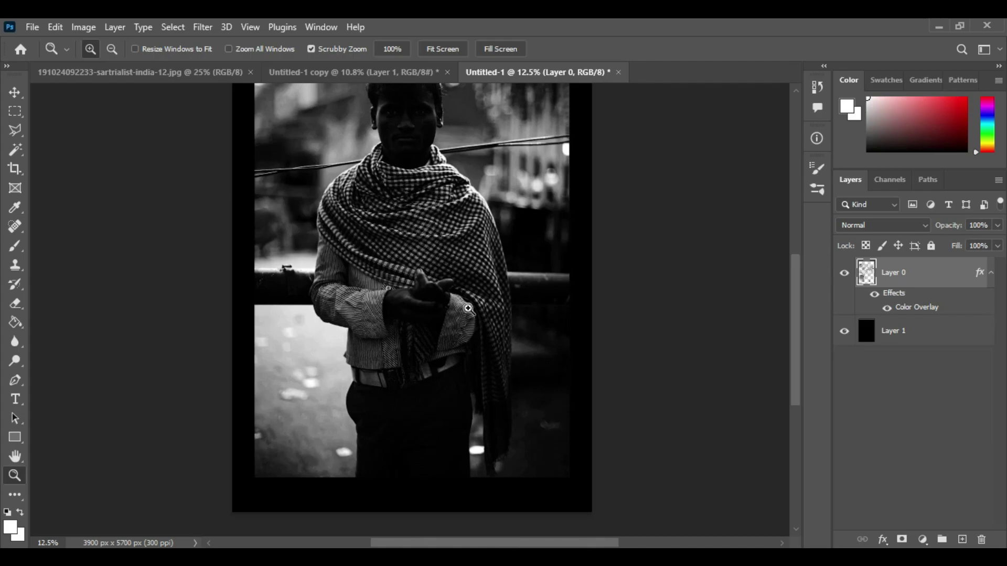
ctrl+click(868, 281)
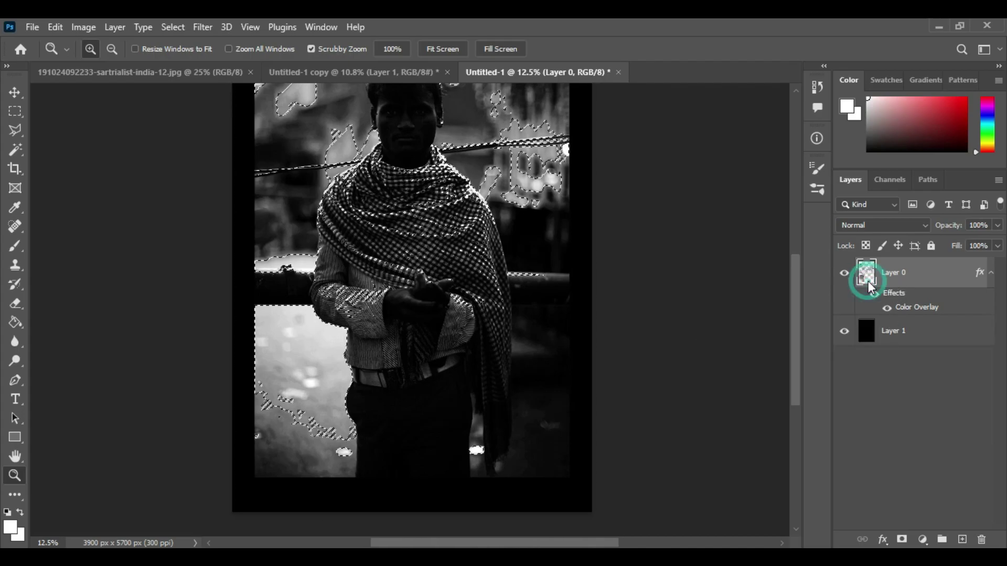
key(ctrl+j)
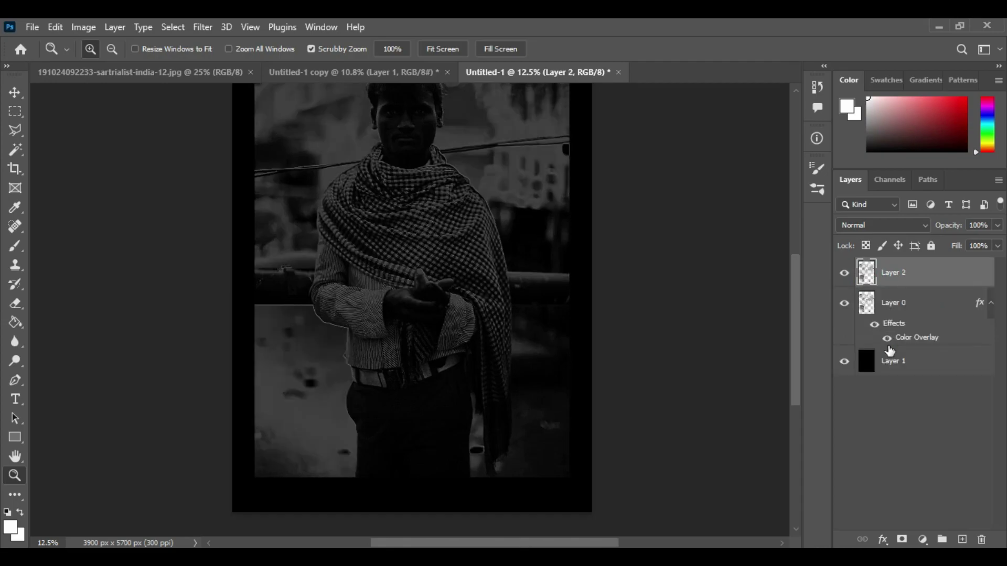
- Copy the layer style of Layer 0 and paste it onto Layer 2
right_click(922, 314)
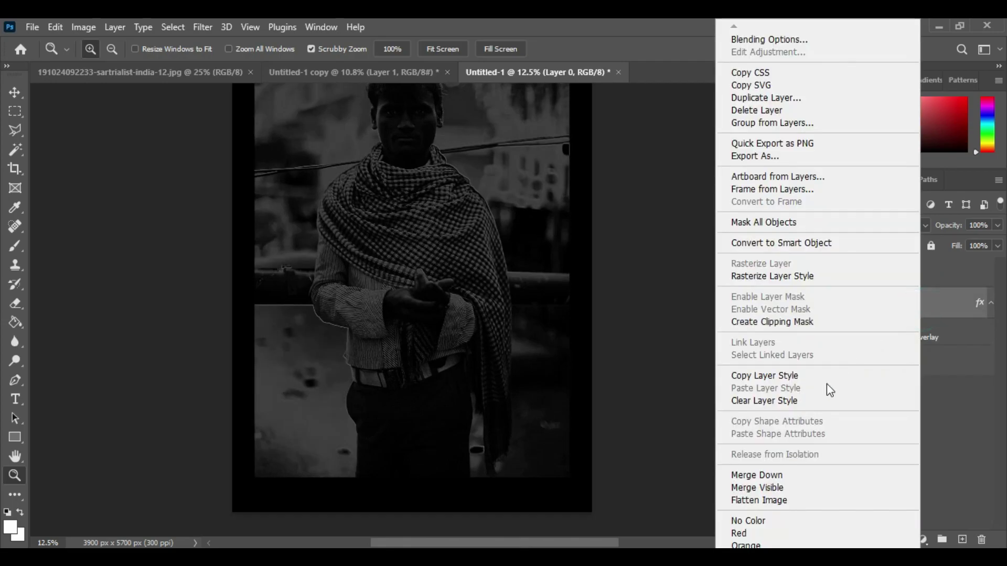
click(800, 377)
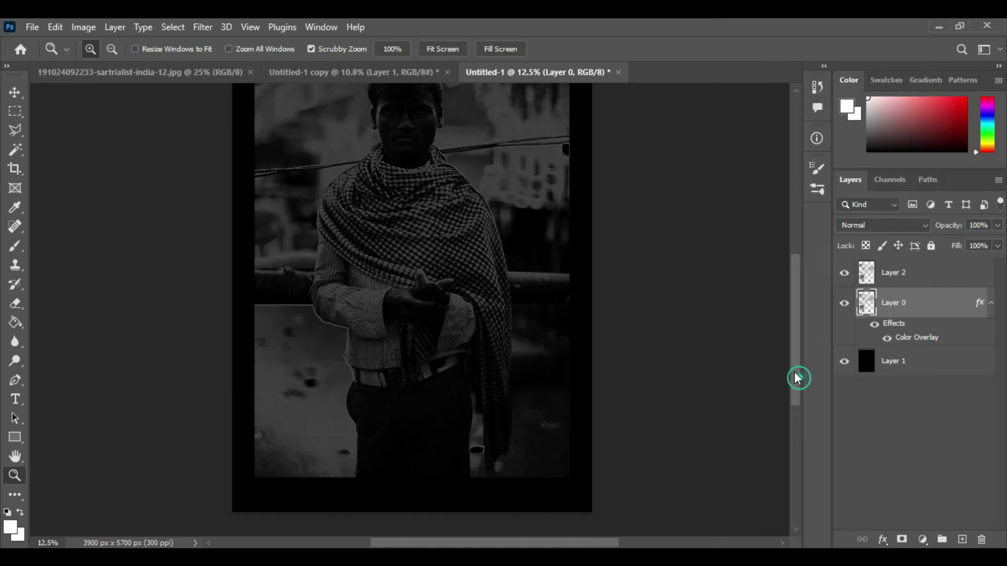
click(915, 273)
right_click(914, 275)
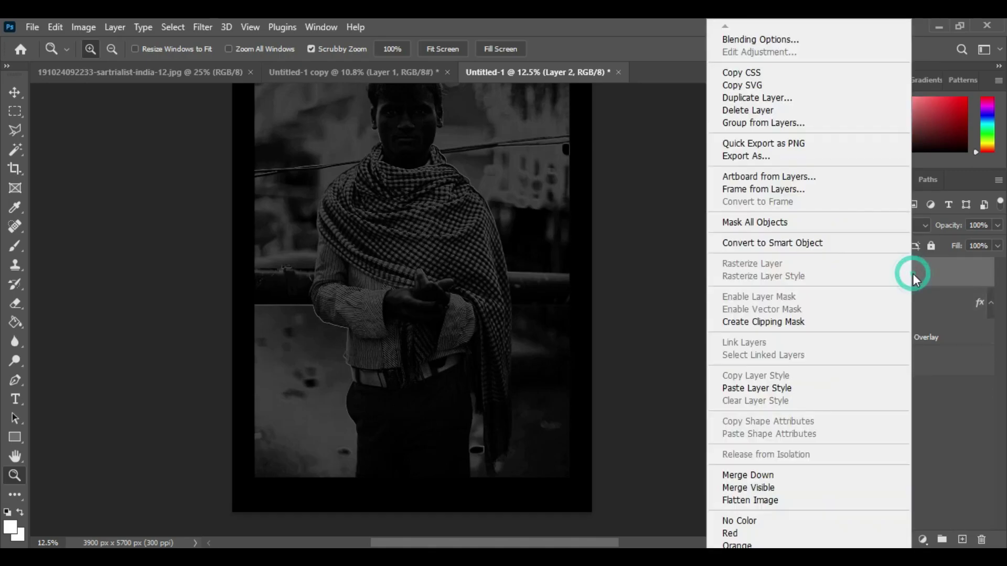
click(813, 390)
scroll(735, 354, up, 2)
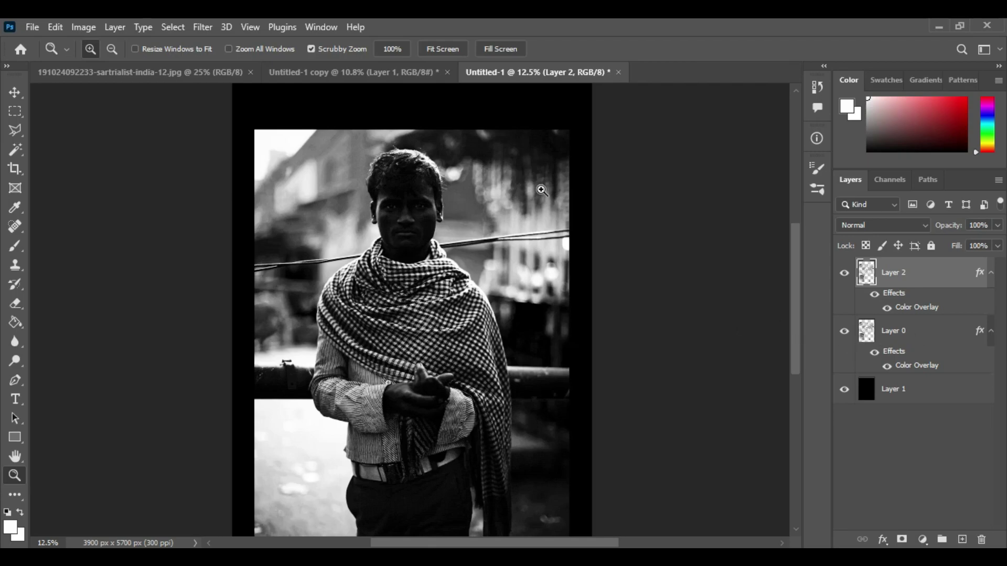
- In Untitled-1 copy, delete the spot channel w and hide the black t-shirt channel
click(420, 72)
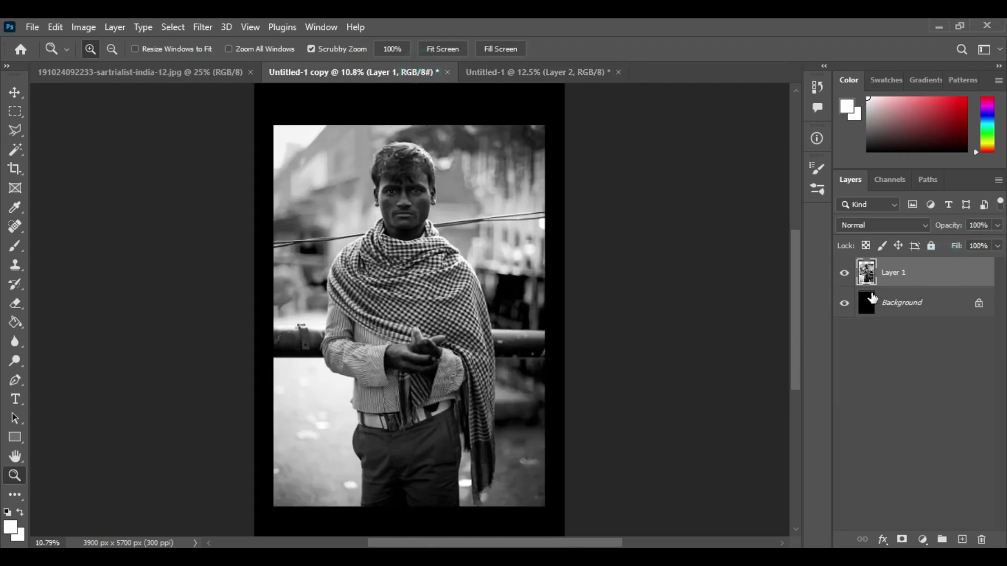
click(893, 181)
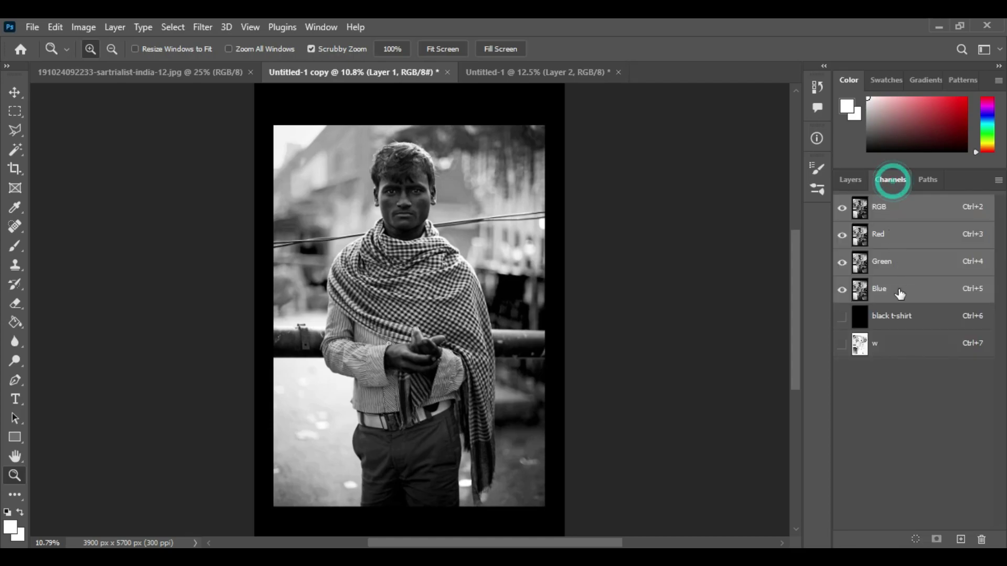
click(884, 347)
click(982, 539)
click(441, 227)
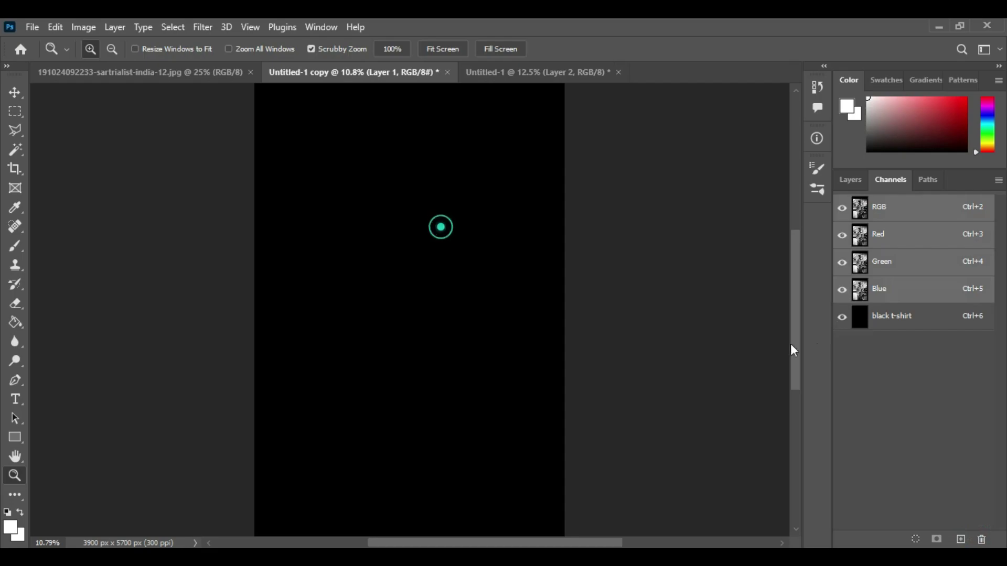
click(842, 317)
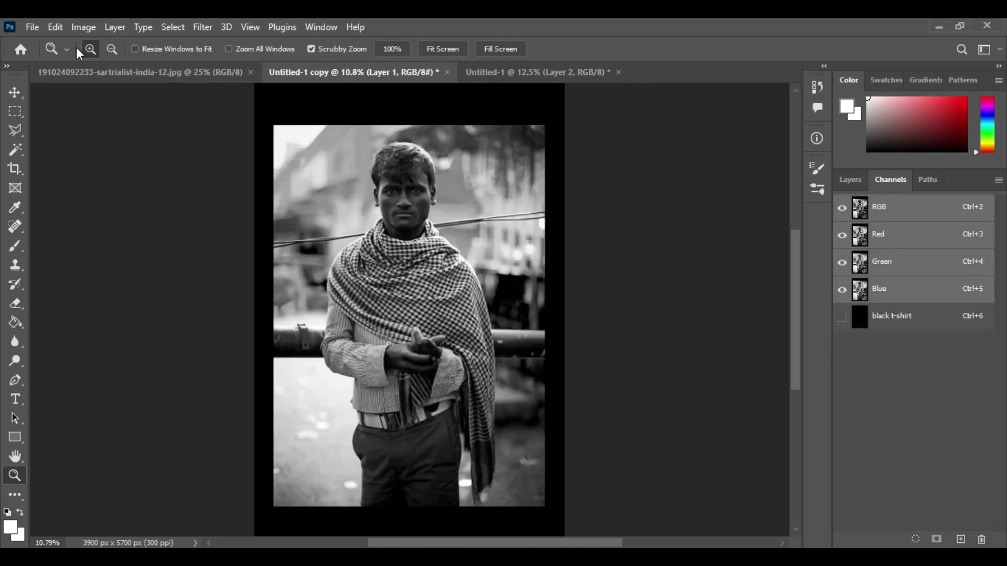
- Convert Untitled-1 copy to Lab Color mode without flattening its layers
click(83, 26)
mouse_move(89, 42)
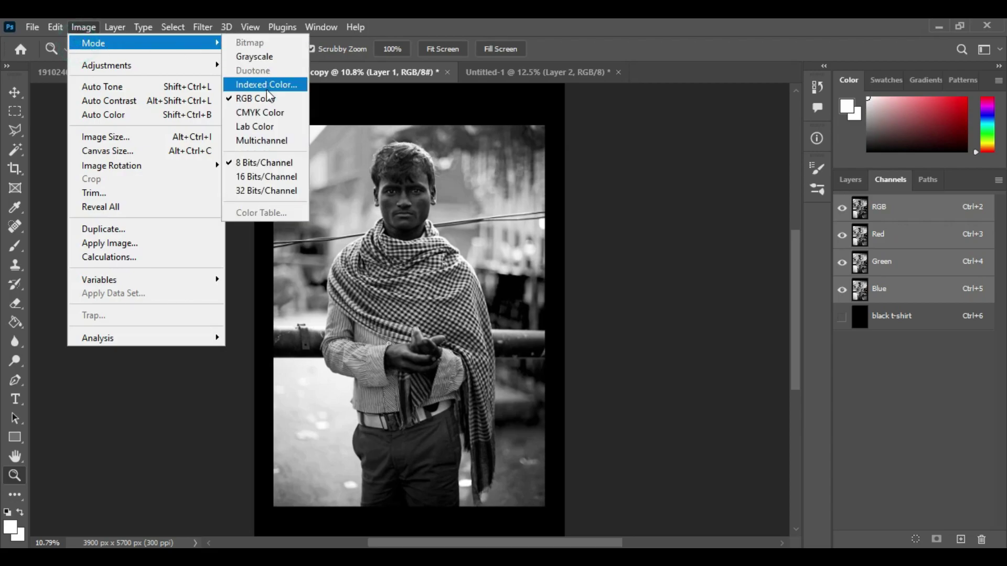
click(262, 128)
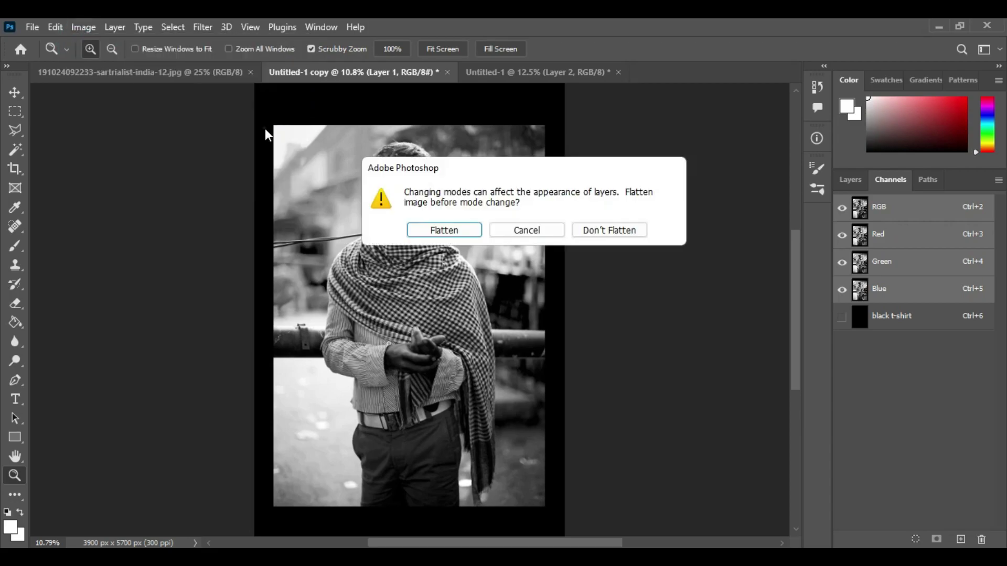
click(626, 232)
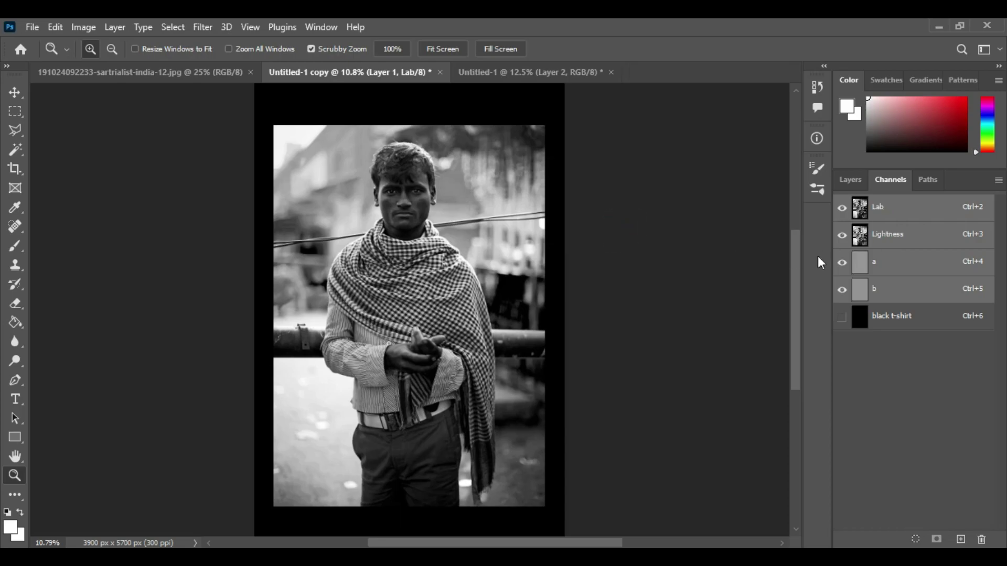
- Duplicate the Lightness channel within Untitled-1 copy as an inverted channel named grey
click(931, 240)
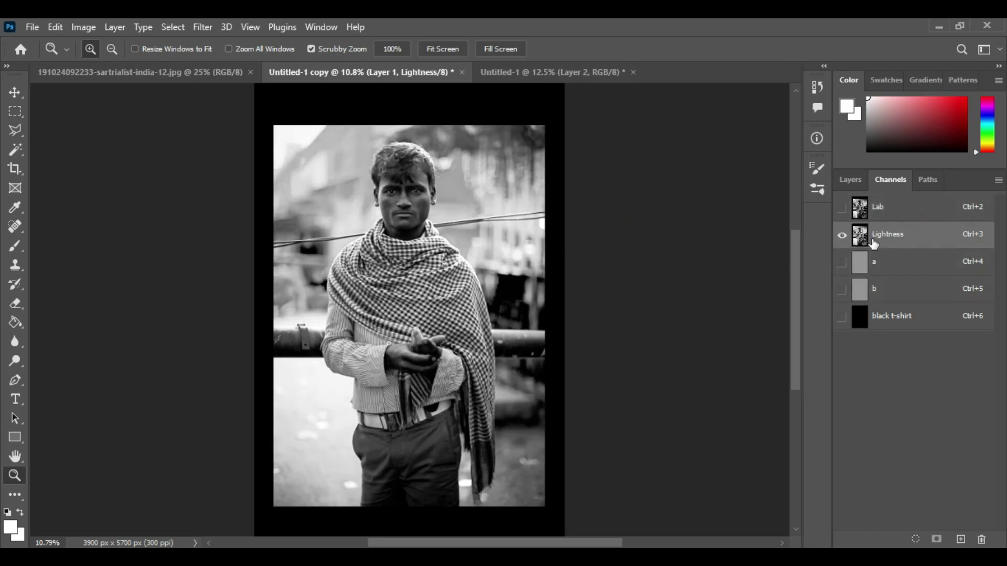
right_click(898, 244)
click(915, 247)
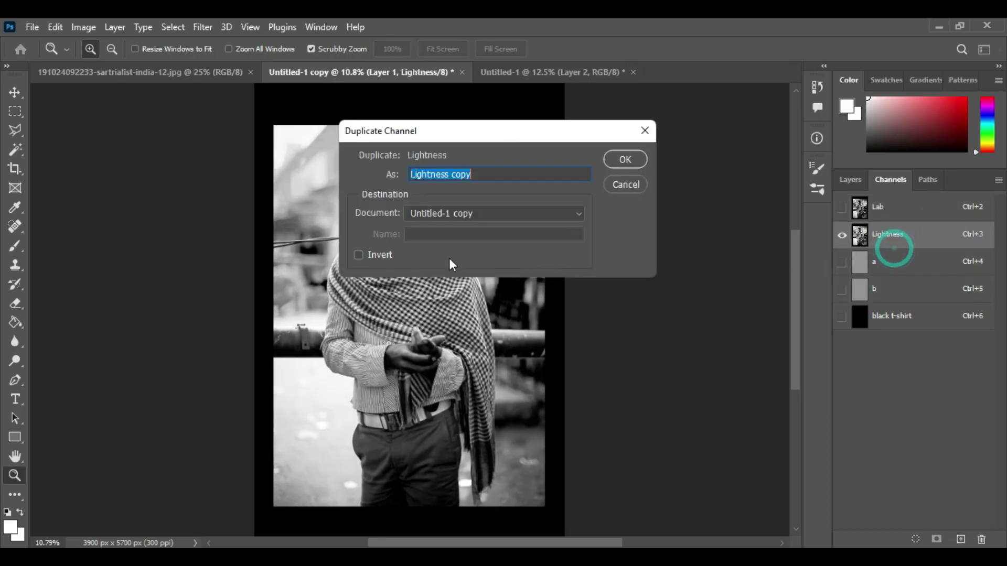
click(359, 255)
click(479, 174)
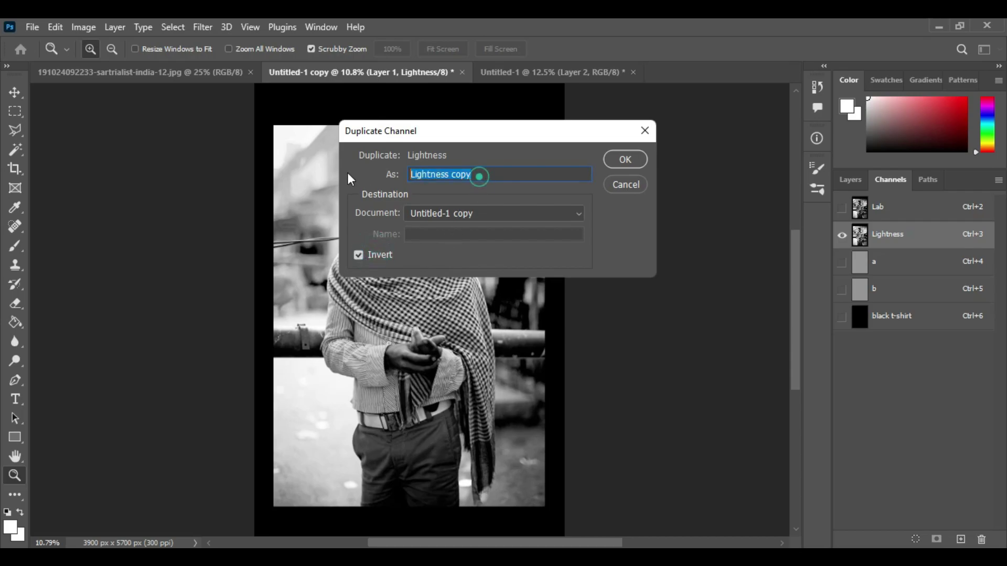
text(grey)
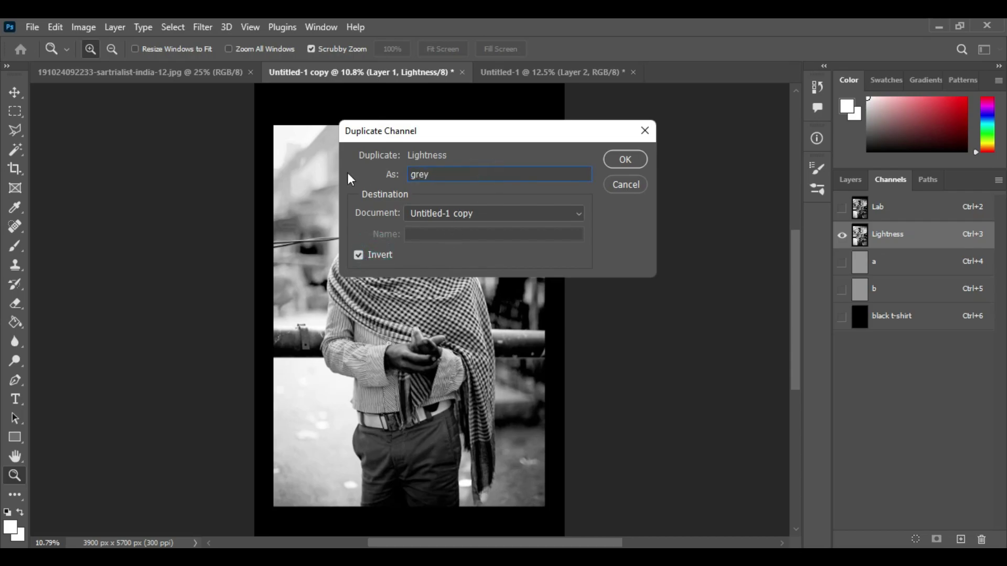
click(620, 160)
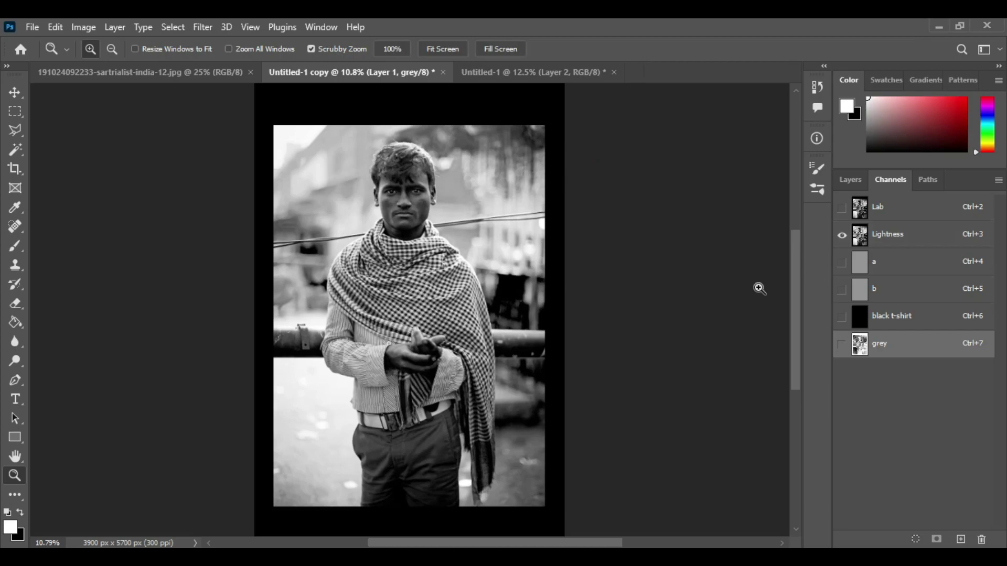
- Duplicate the Lightness channel within Untitled-1 copy as an inverted channel named white
click(904, 242)
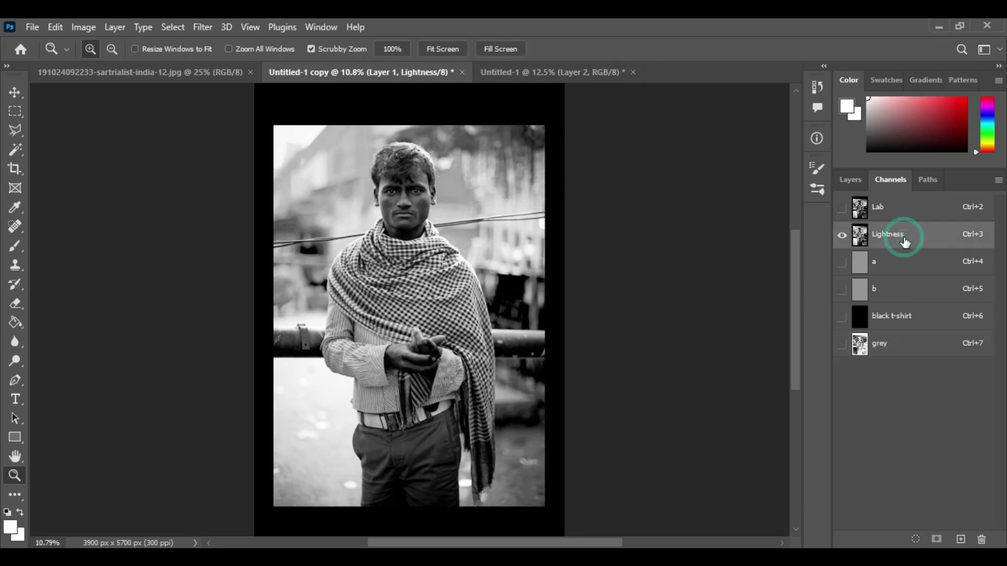
right_click(904, 238)
click(910, 245)
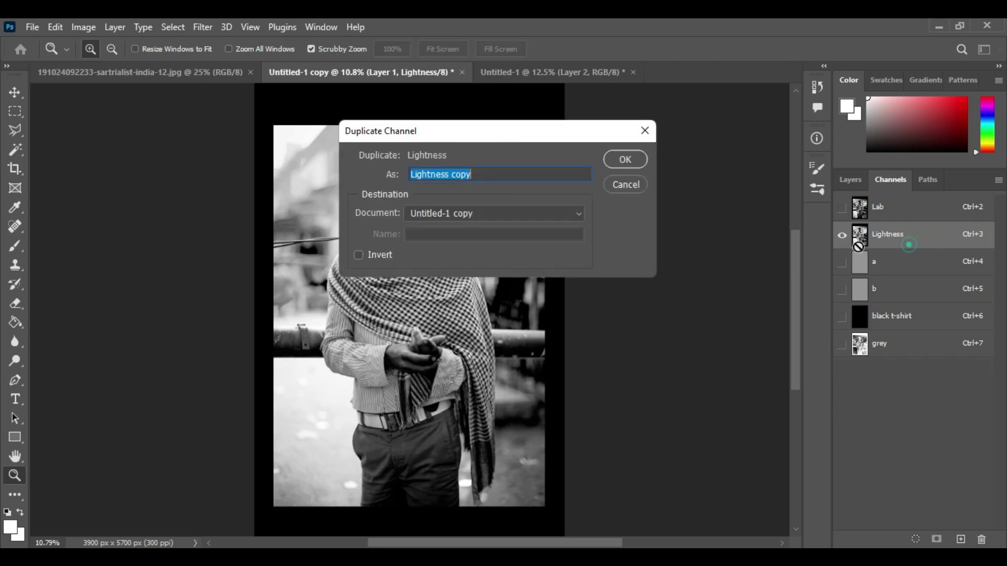
click(391, 256)
drag(490, 173, 351, 172)
text(white)
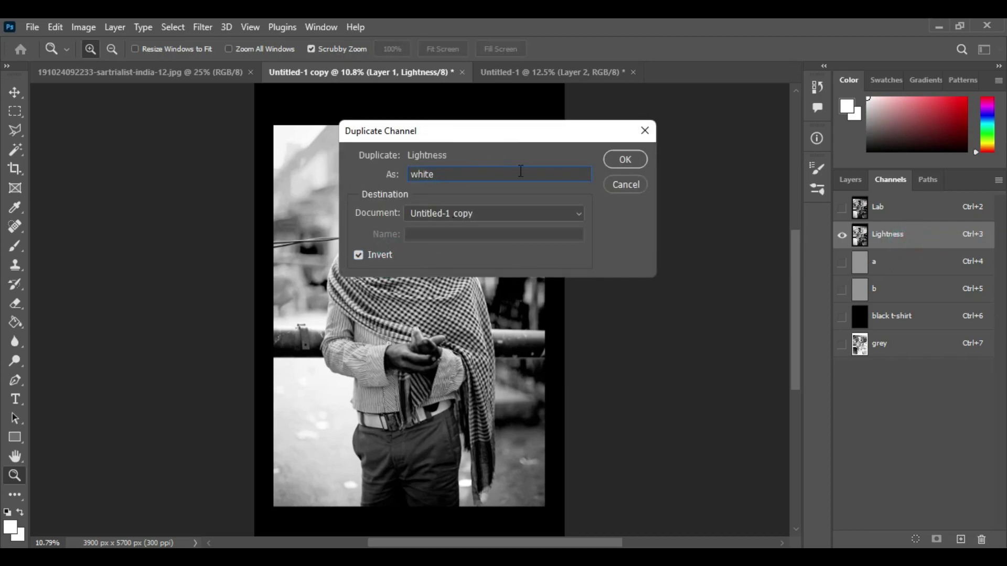
click(609, 159)
- Convert Untitled-1 copy from Lab to RGB Color mode without flattening its layers
click(907, 217)
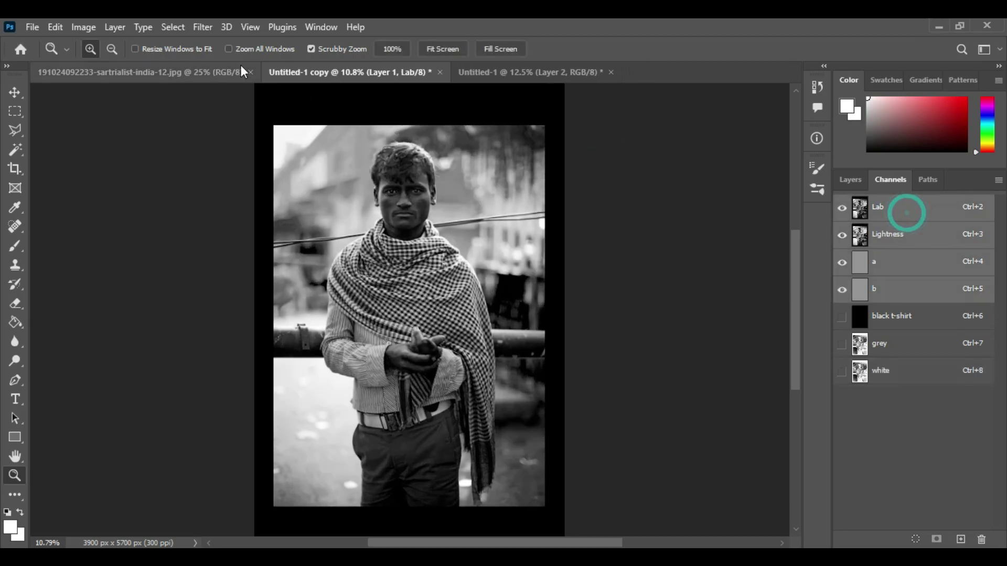
click(84, 27)
click(84, 44)
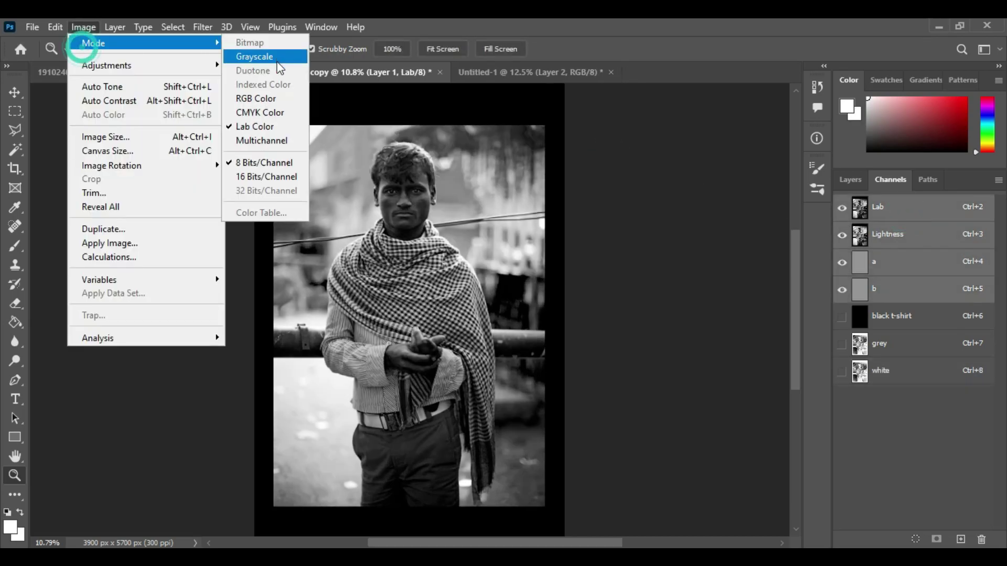
click(270, 97)
click(608, 229)
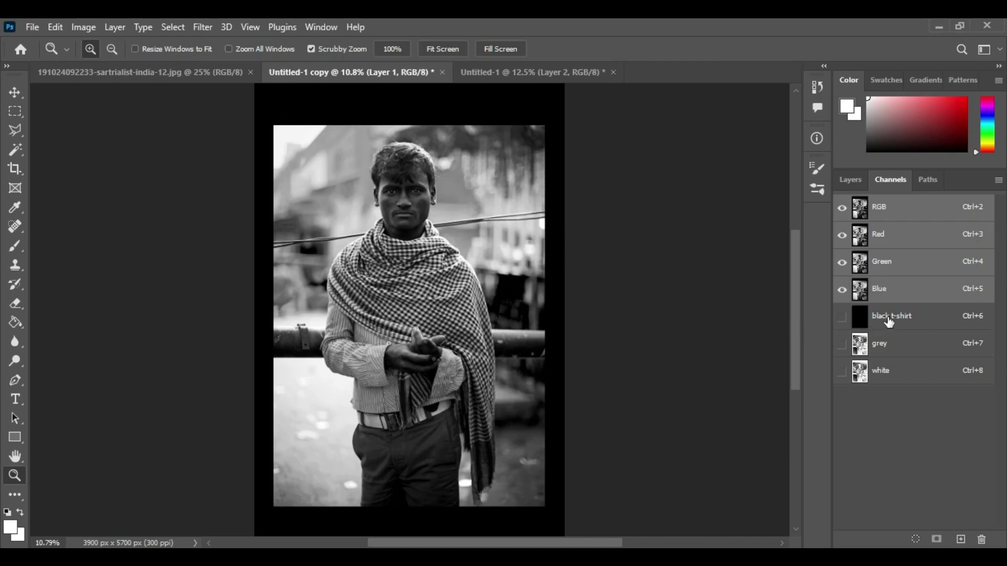
- Show the black t-shirt and grey channels and make grey a spot colour channel with colour #4b4b4b
click(886, 316)
click(841, 344)
double_click(861, 346)
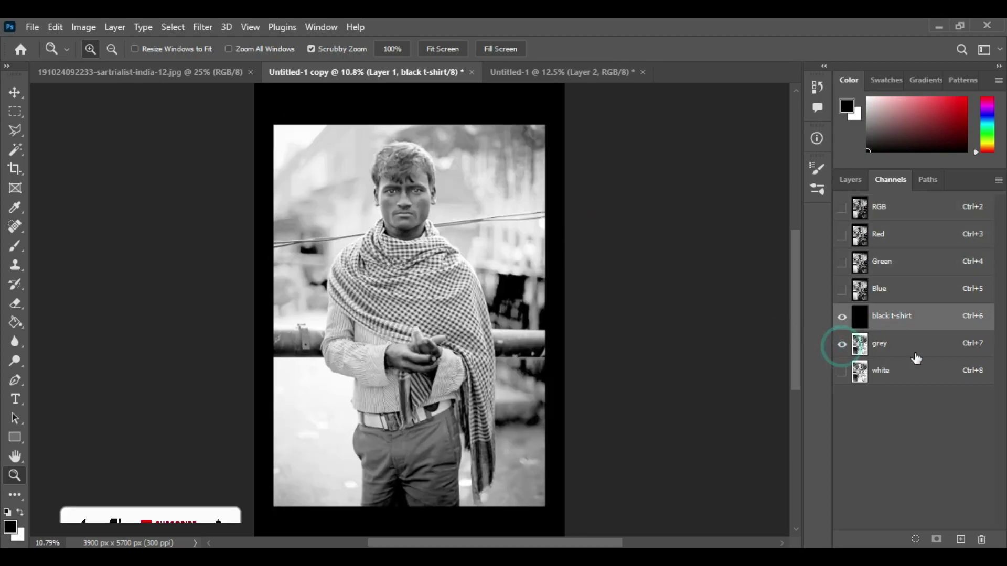
click(450, 218)
click(422, 270)
drag(529, 396, 500, 406)
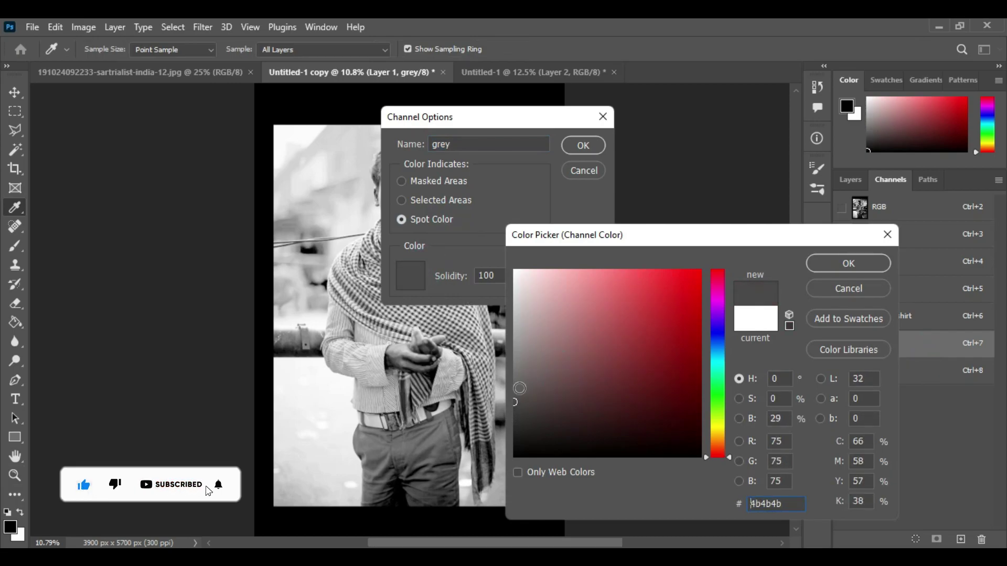
click(848, 262)
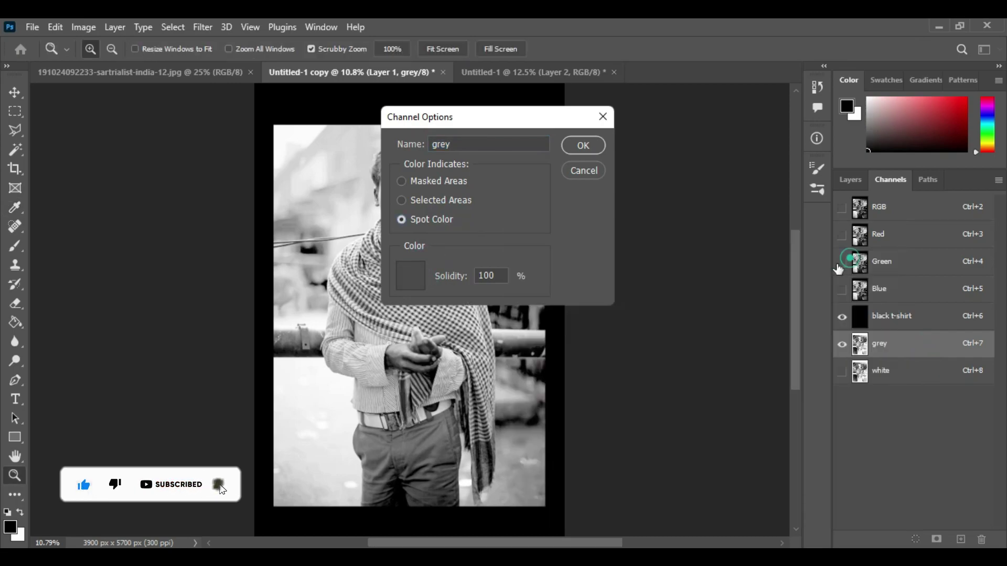
click(590, 147)
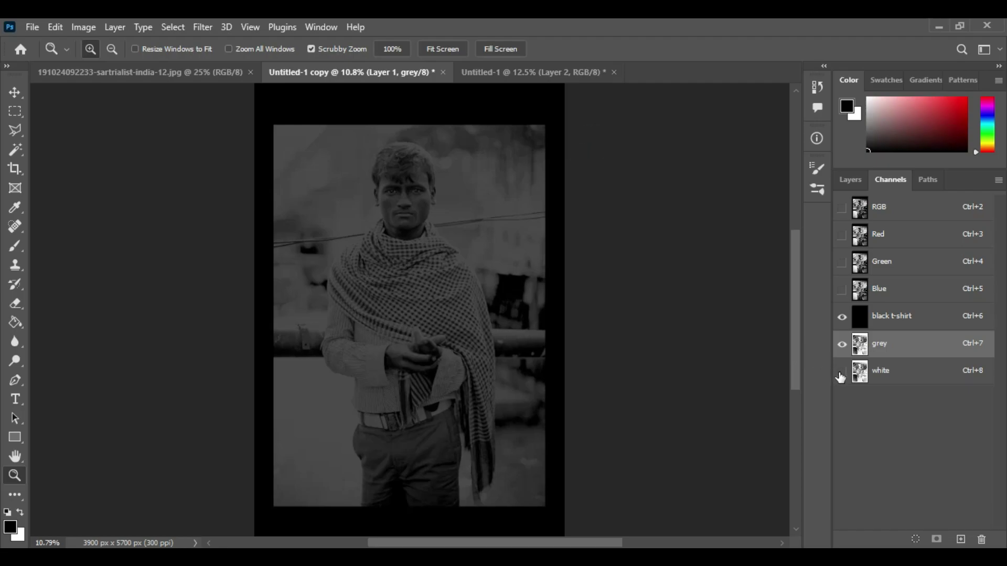
- Show the white channel with the others and change it to a spot colour channel
click(841, 371)
click(912, 378)
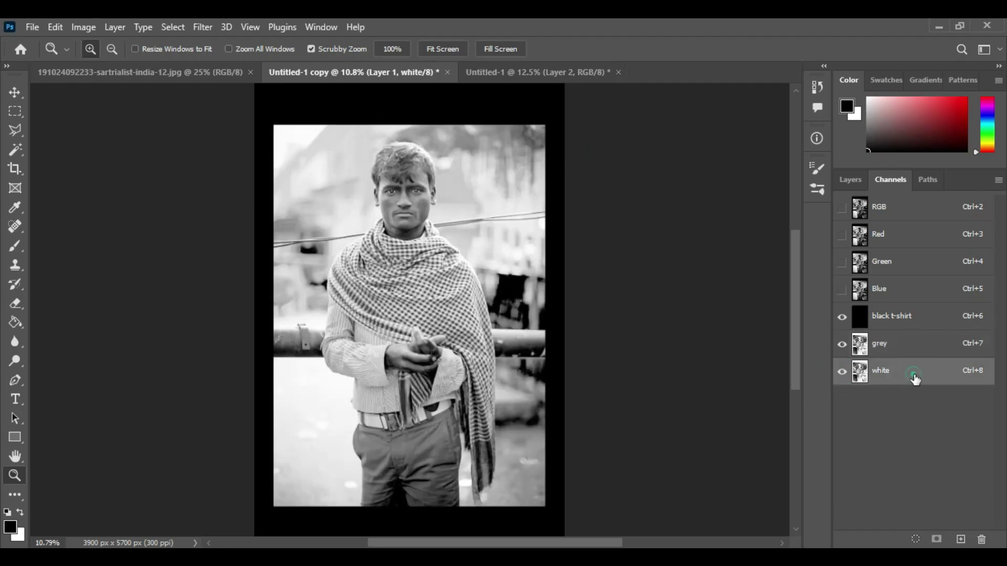
double_click(915, 379)
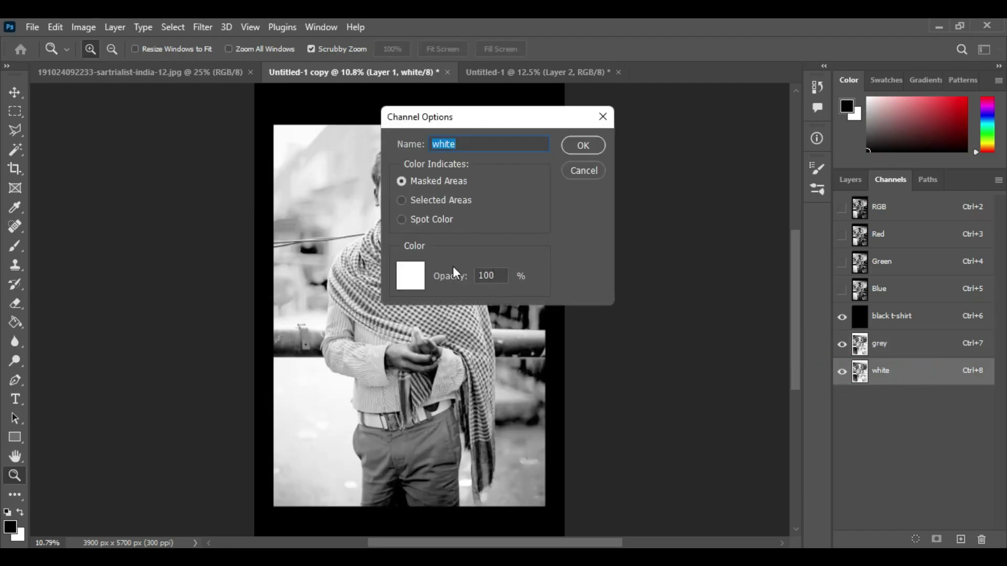
click(439, 221)
click(601, 142)
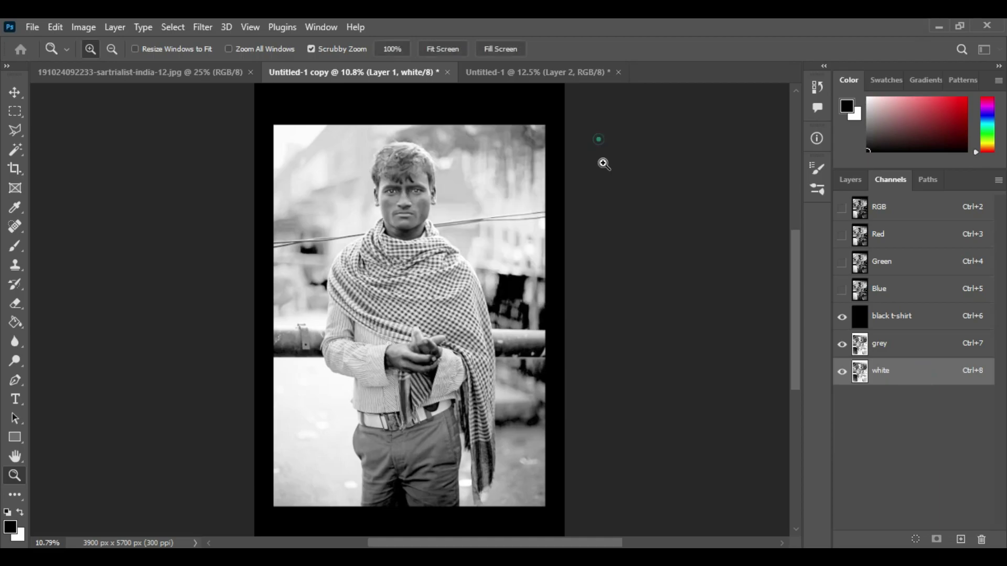
click(930, 377)
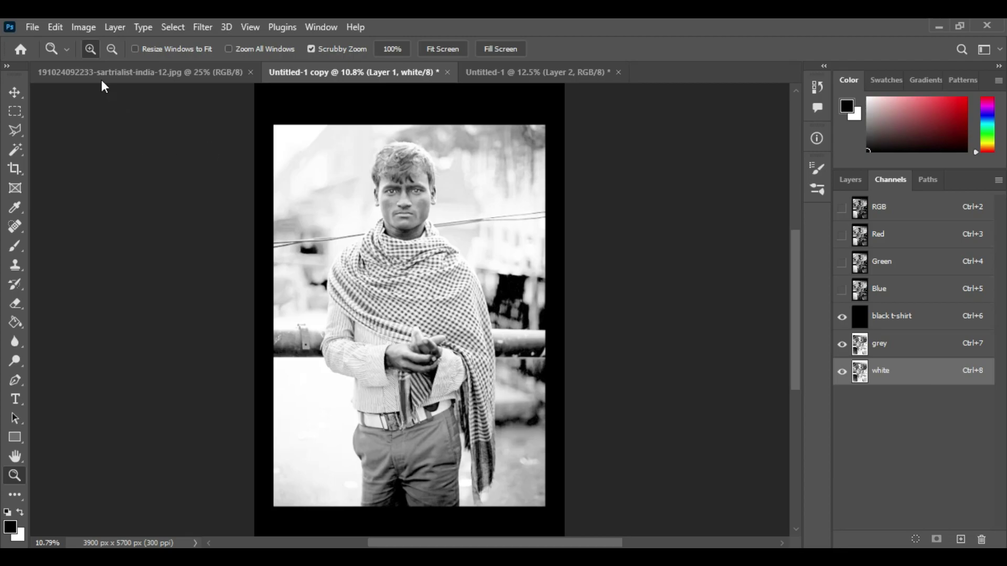
- Use Apply Image on the white channel with the inverted merged RGB channel, Screen blending and 100% opacity
click(83, 27)
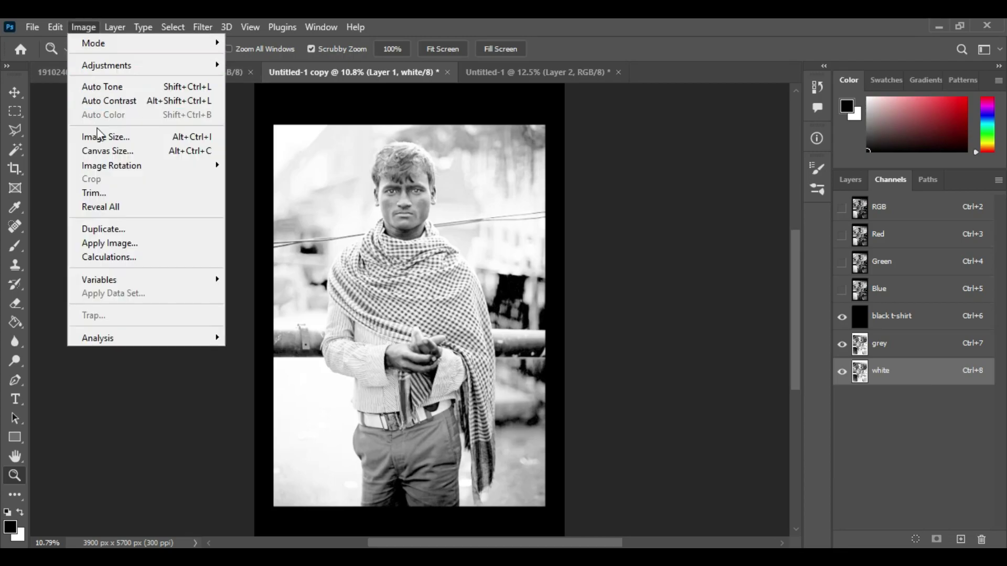
click(121, 241)
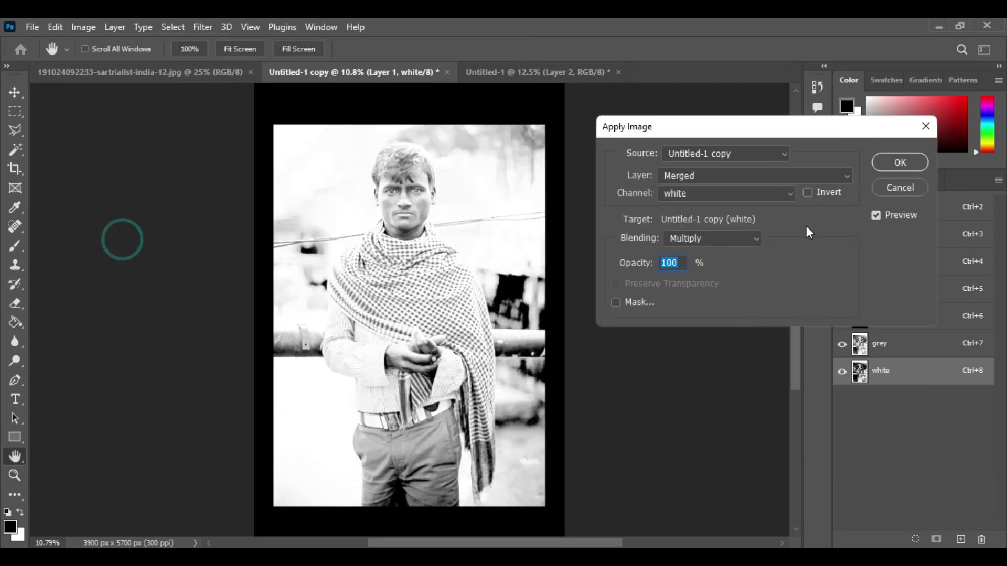
click(707, 240)
click(706, 308)
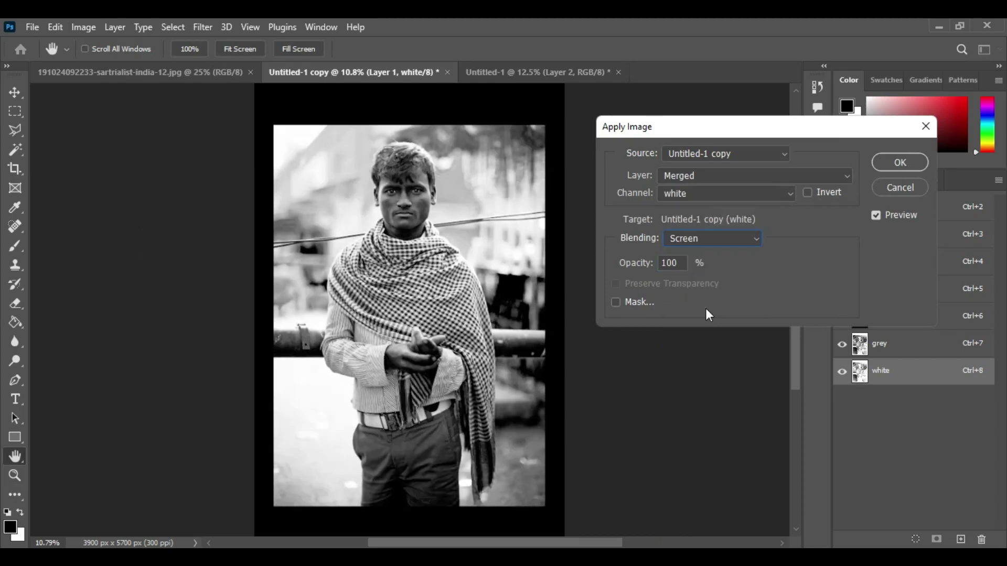
click(737, 195)
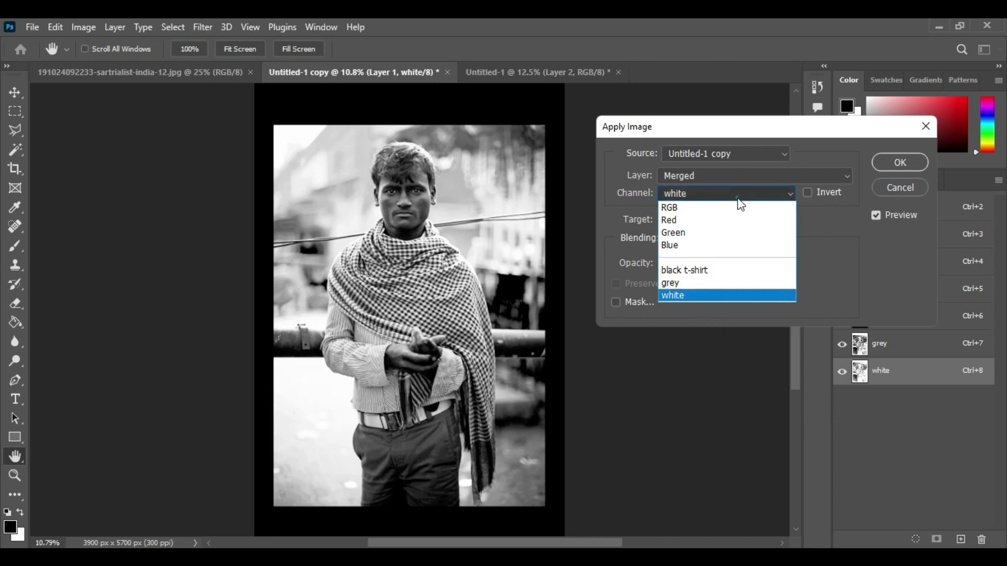
click(731, 196)
click(732, 194)
click(698, 209)
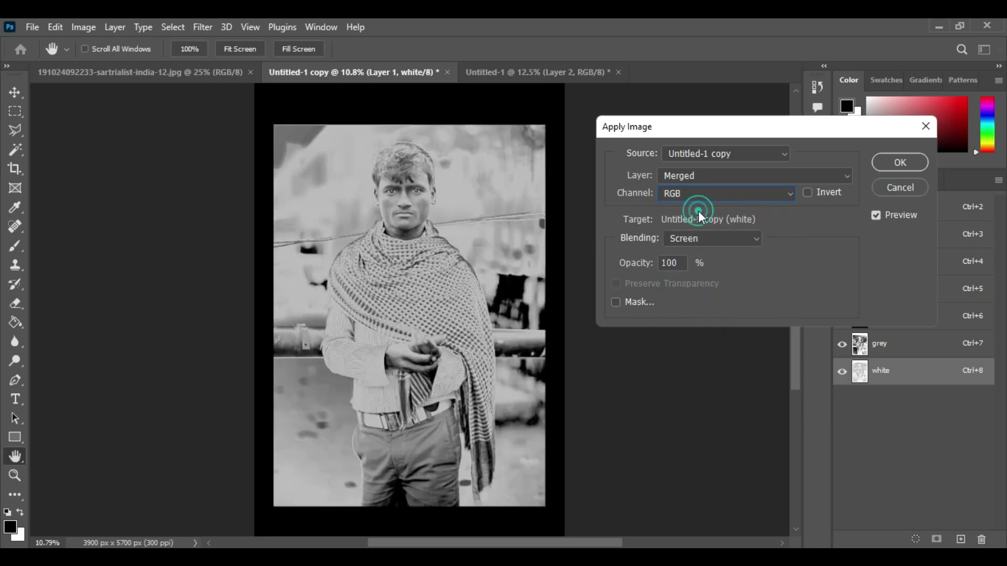
click(810, 198)
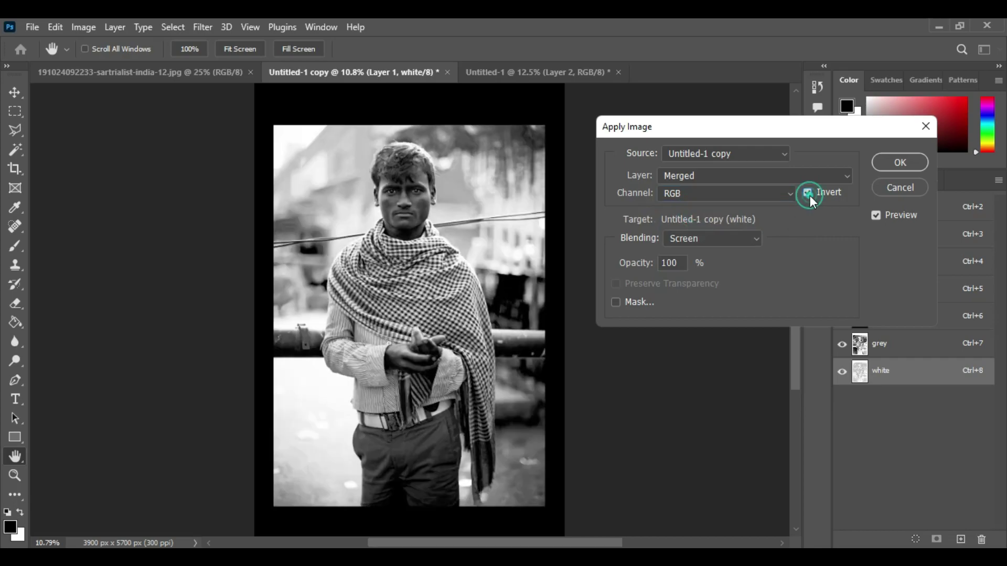
click(876, 217)
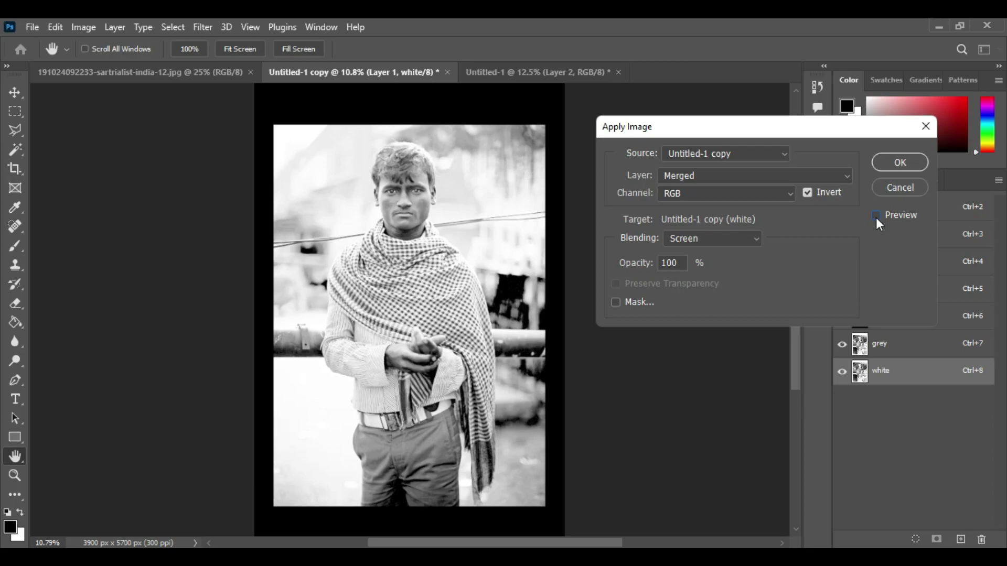
click(876, 216)
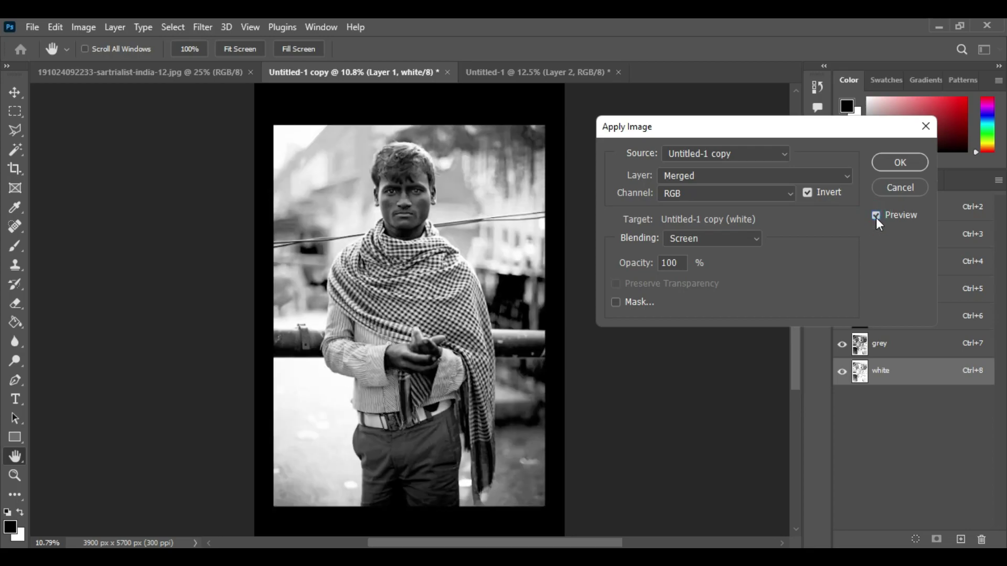
click(901, 161)
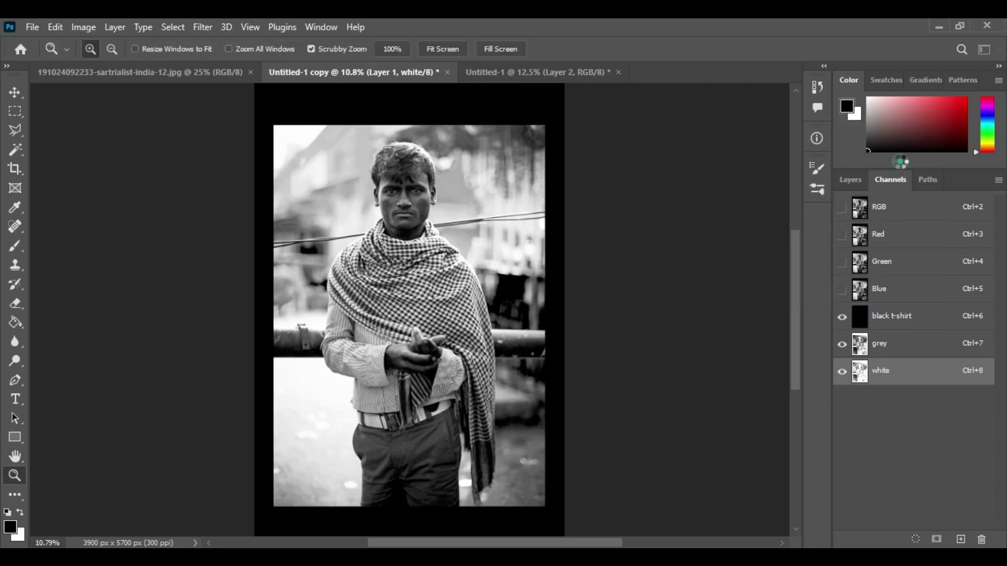
- Apply Curves to the grey channel with a midtone point at input 137, output 109
click(901, 386)
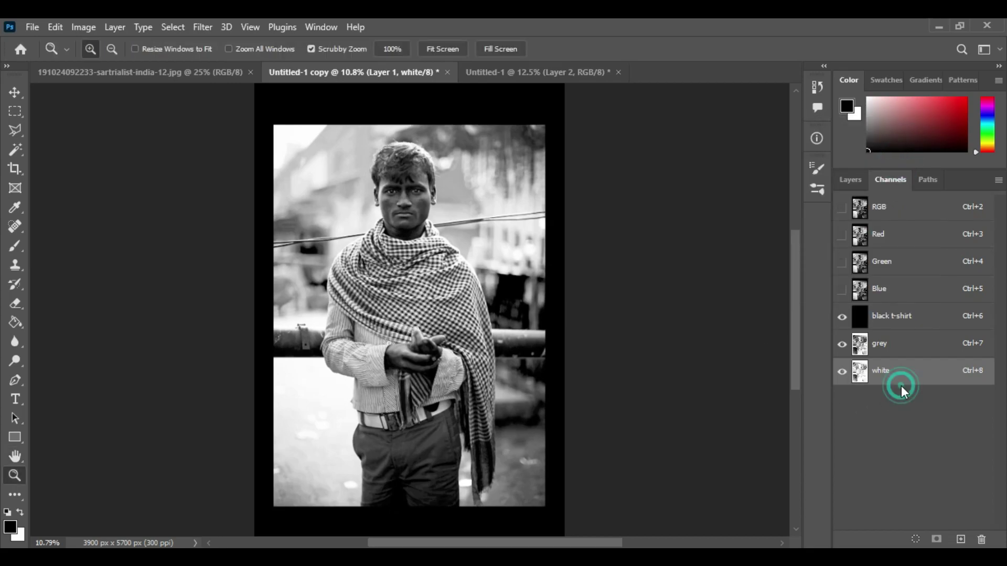
click(901, 353)
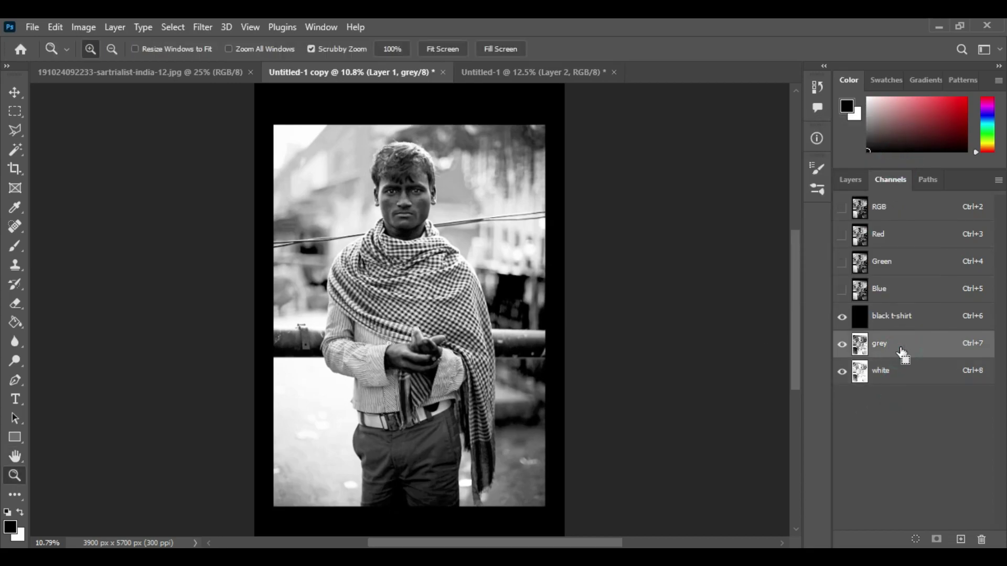
key(ctrl+m)
drag(606, 153, 797, 120)
mouse_move(773, 284)
mouse_down()
mouse_move(743, 223)
mouse_move(798, 317)
mouse_move(771, 276)
mouse_move(781, 302)
mouse_up()
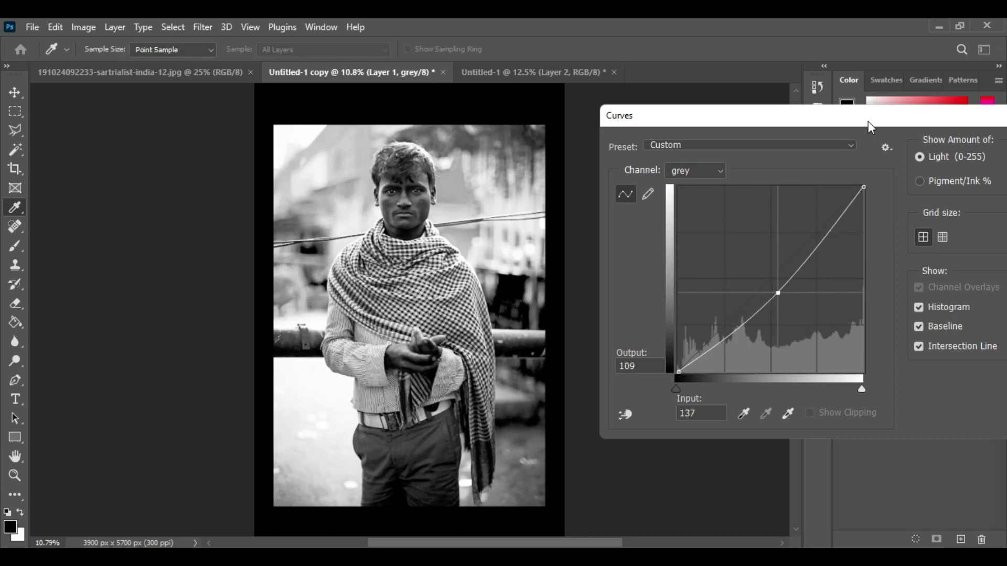
drag(871, 127, 655, 154)
click(841, 177)
key(z)
- Apply Curves to the white channel with a midtone point at input 127, output 172
click(898, 370)
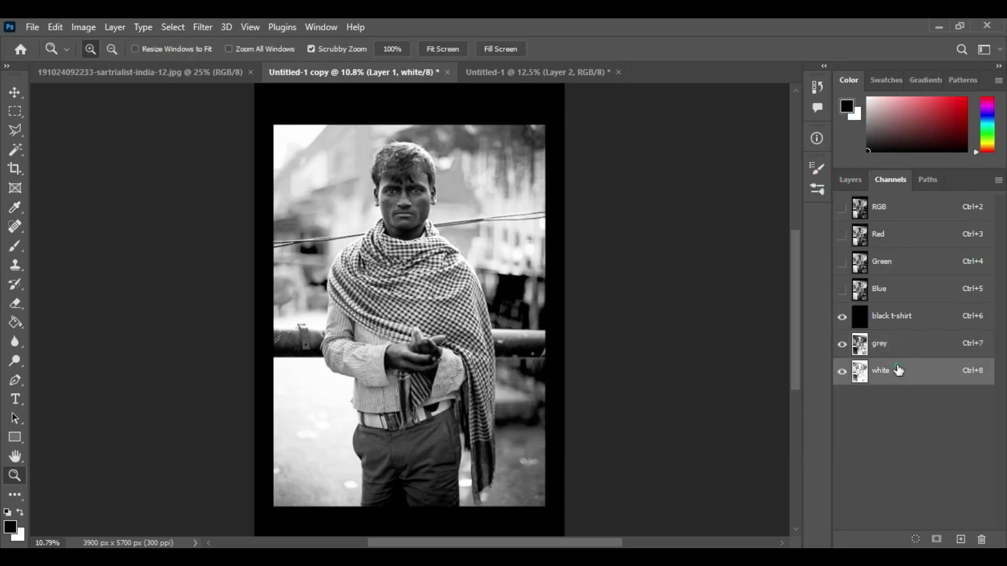
key(ctrl+m)
drag(511, 152, 697, 157)
drag(740, 315, 740, 280)
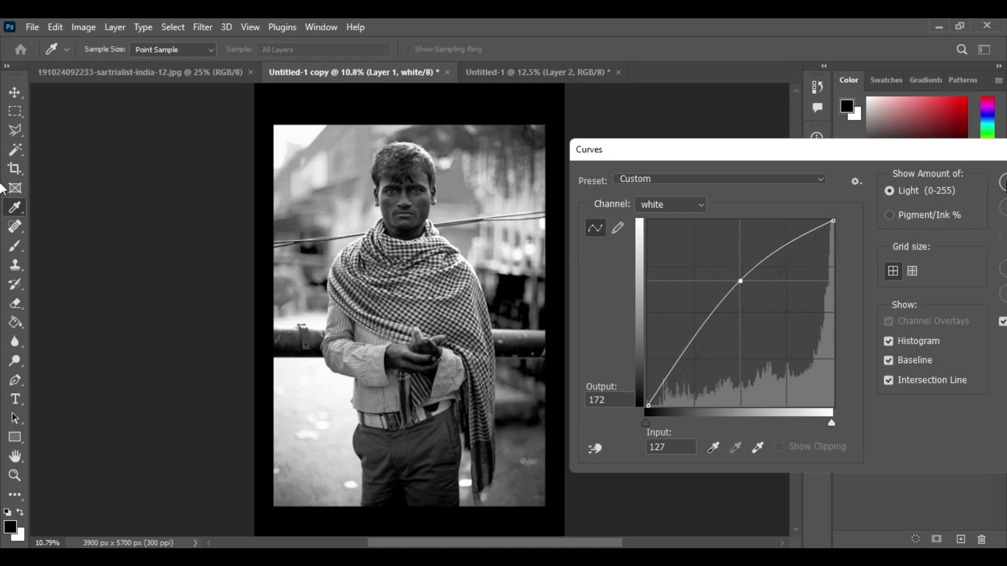
click(1002, 183)
key(z)
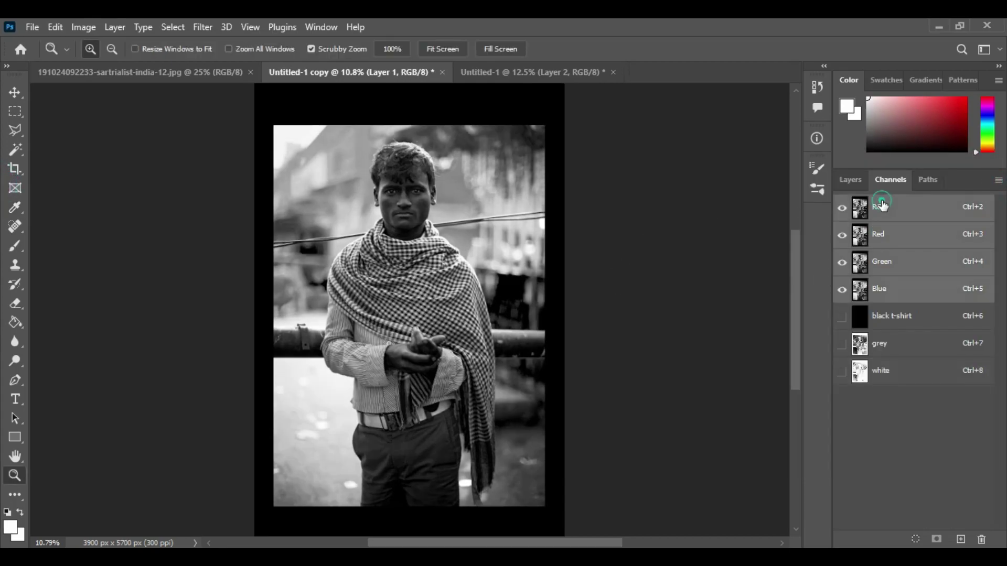
- Display the black t-shirt, grey and white channels together instead of the RGB composite
click(897, 323)
click(843, 353)
click(843, 371)
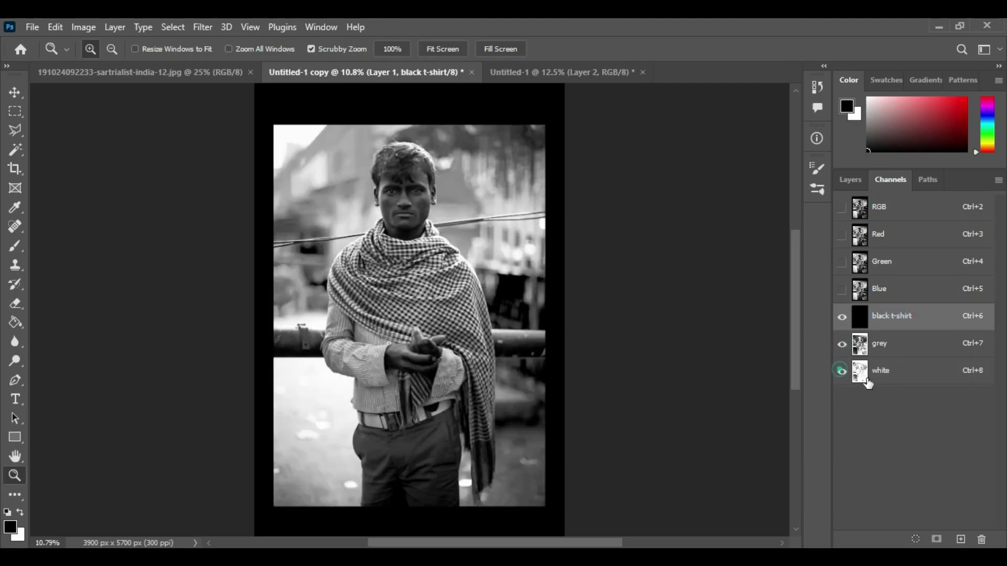
- Copy the whole grey channel into a new 3900 x 5700 px Grayscale document at 300 ppi
click(904, 373)
click(912, 346)
drag(911, 346, 908, 347)
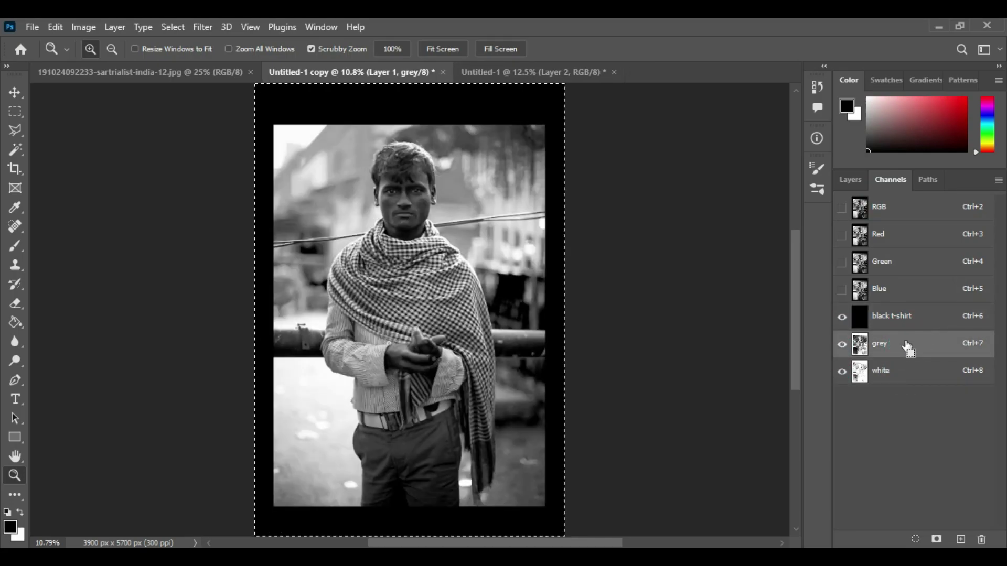
key(ctrl+n)
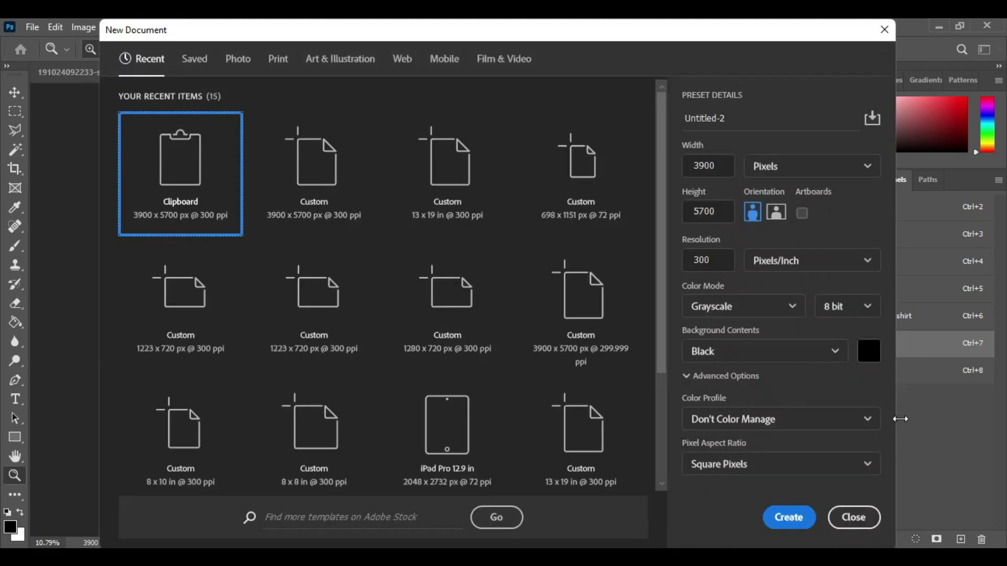
click(788, 518)
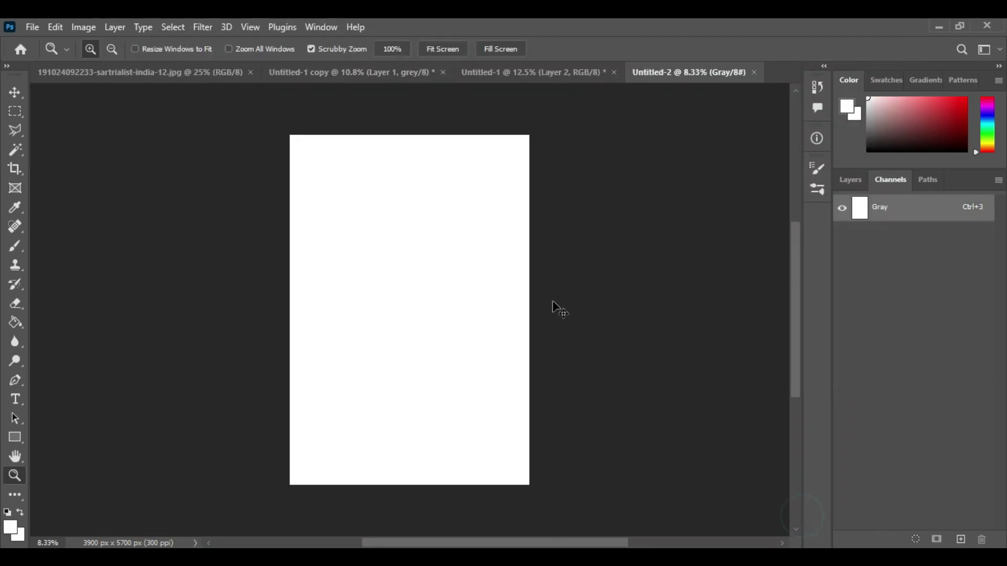
key(ctrl+v)
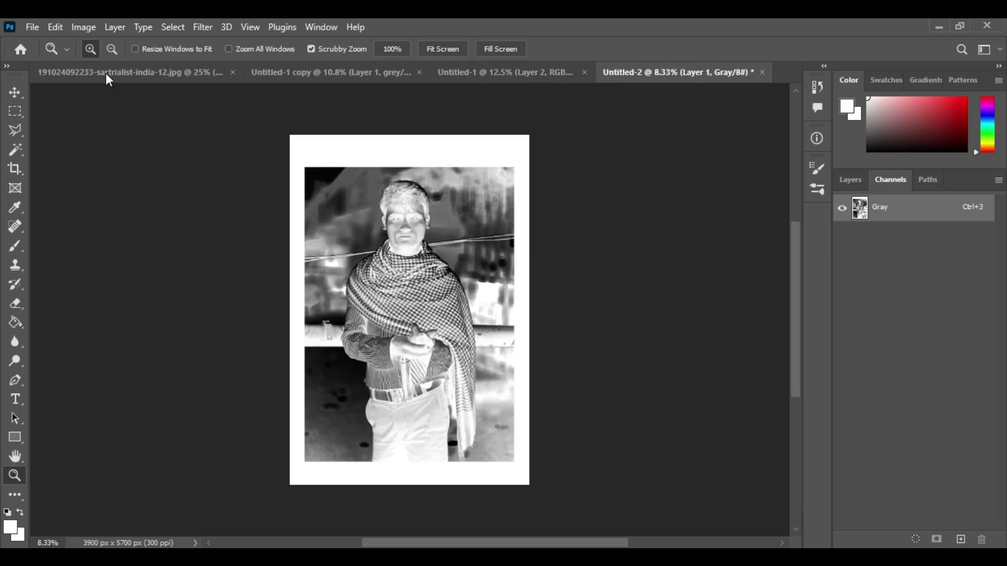
- Flatten the grey-channel document and convert it to a Bitmap with an elliptical halftone screen at 50 lines/inch and 45 degrees
click(84, 27)
mouse_move(89, 38)
click(262, 40)
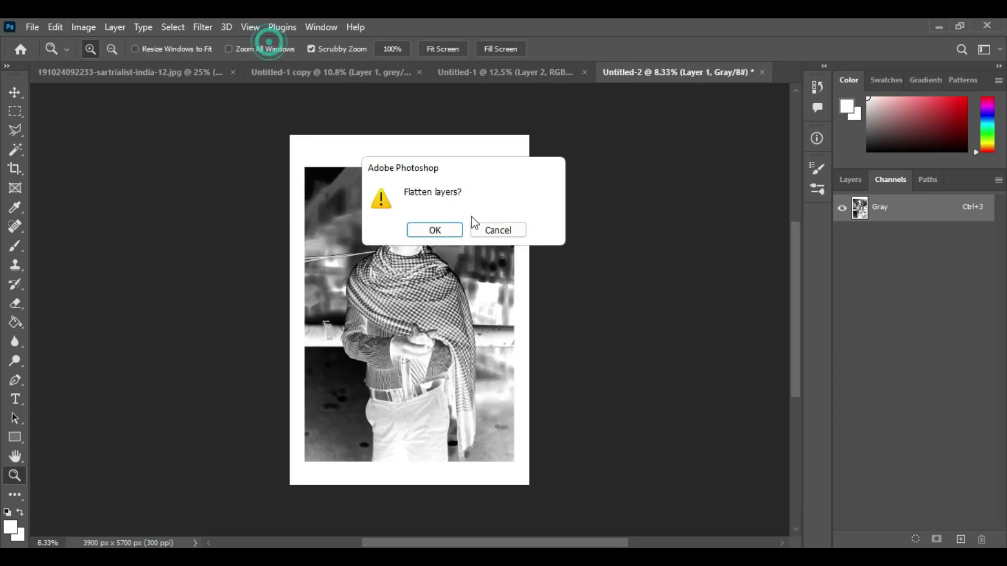
click(443, 227)
click(602, 163)
text(50)
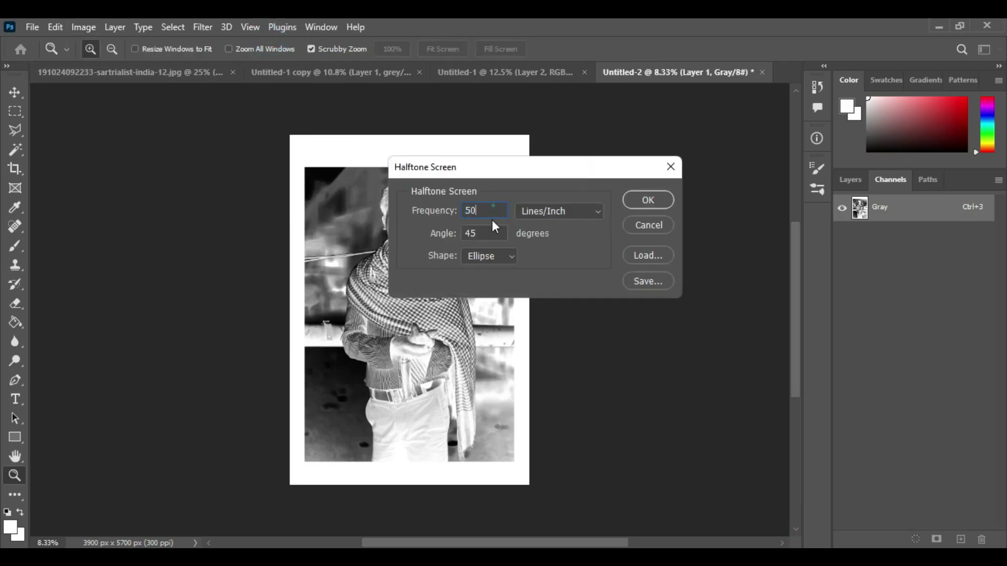
double_click(487, 233)
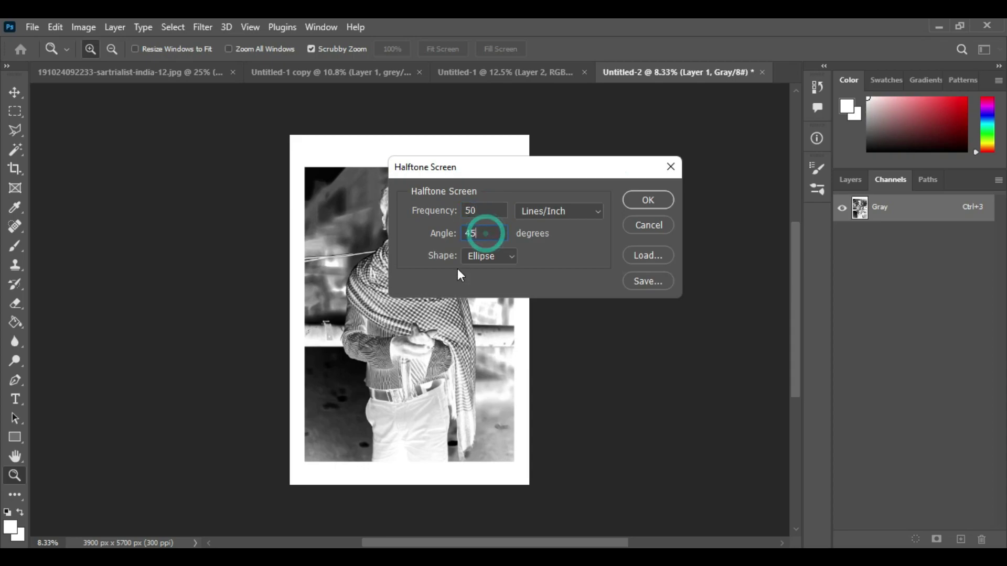
click(648, 204)
- Convert the grey halftone bitmap back to Grayscale and on to RGB Color mode
click(84, 27)
click(90, 43)
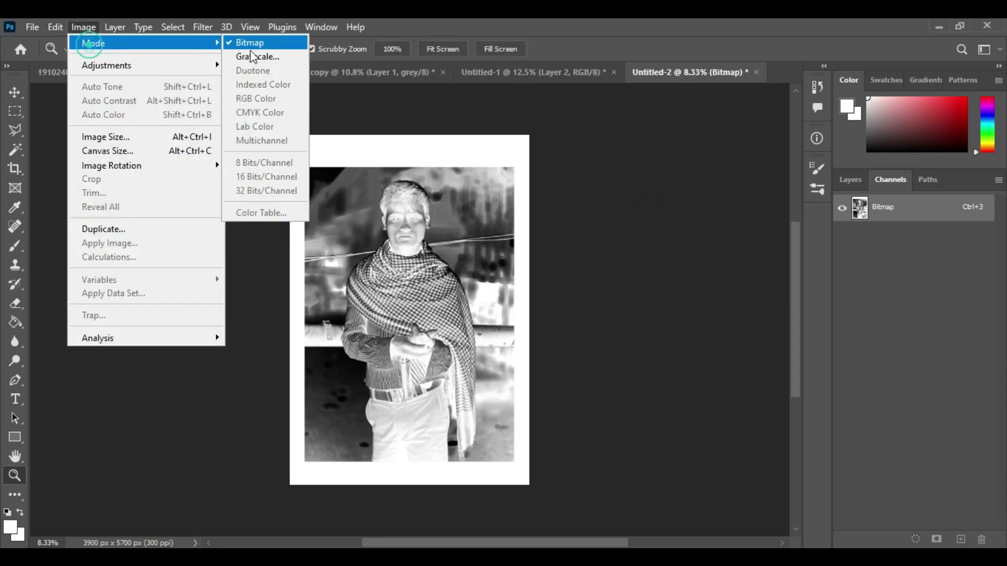
click(247, 56)
click(529, 184)
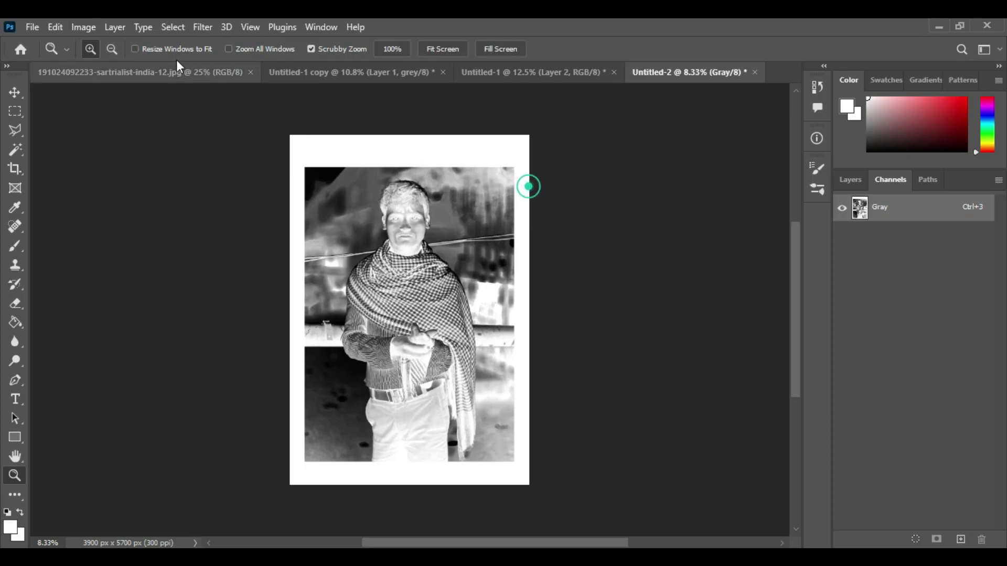
click(84, 28)
click(130, 43)
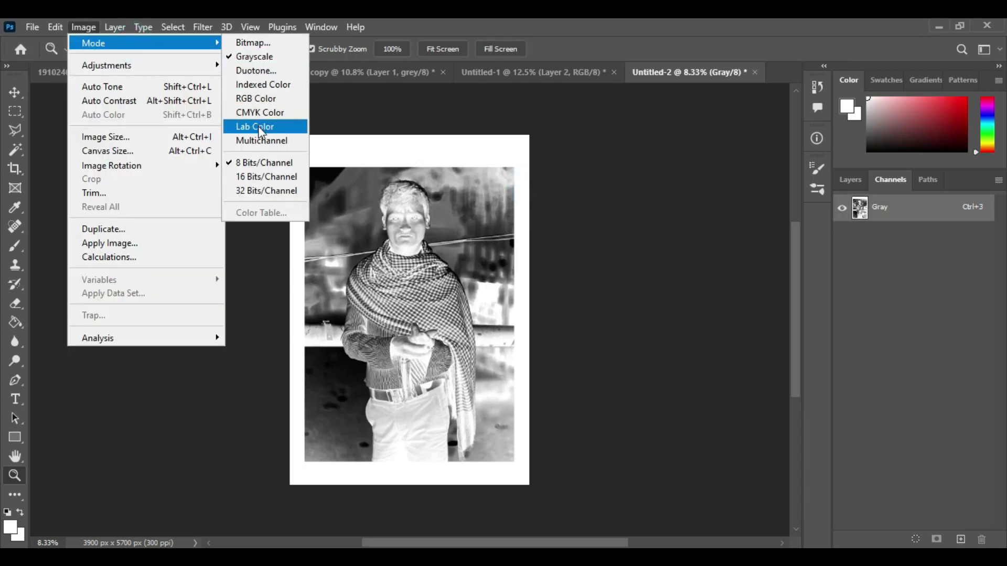
click(257, 99)
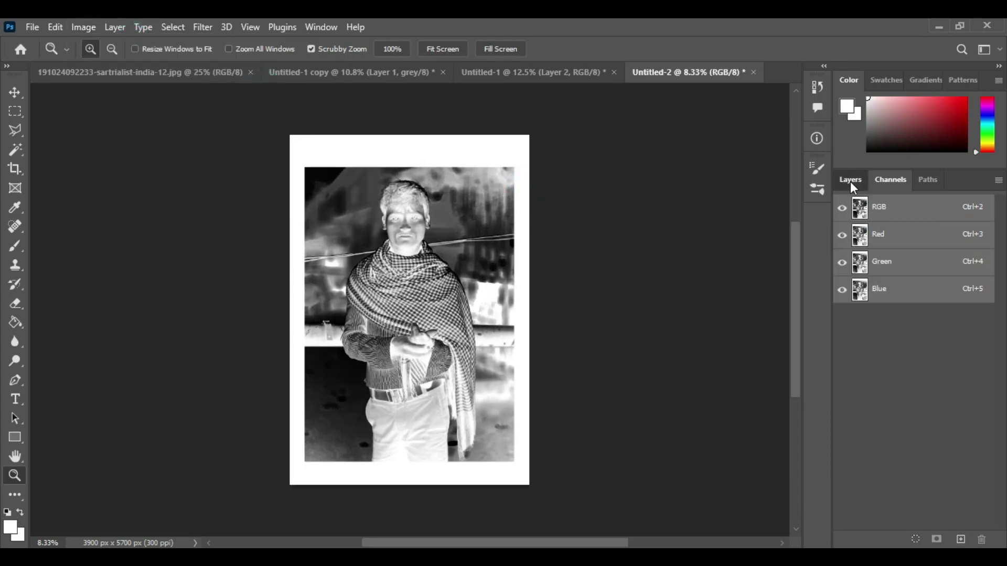
- Turn the Background of the grey halftone document into a regular layer named "grey"
click(851, 180)
double_click(914, 277)
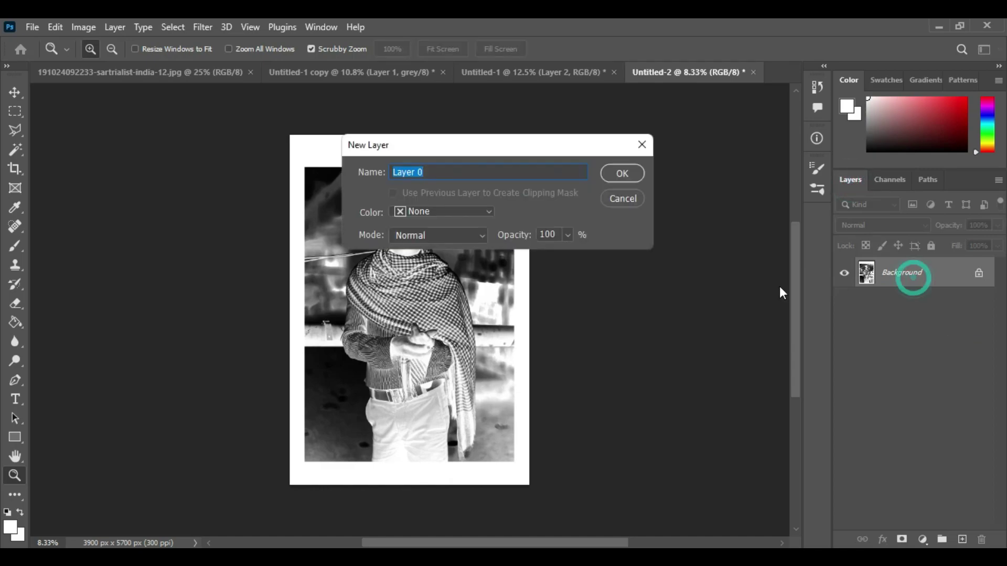
text(grey)
key(Return)
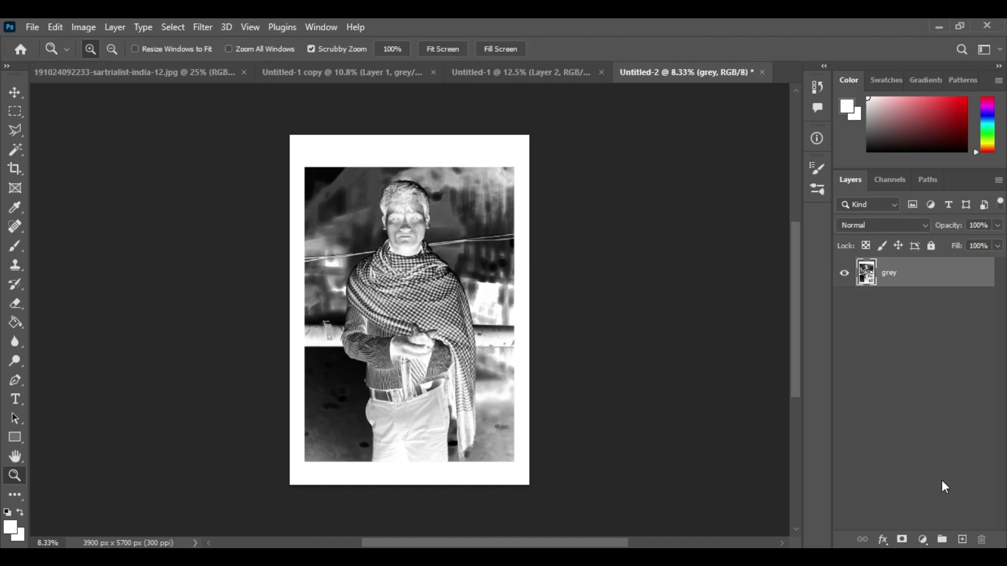
- Add a new layer beneath the grey layer and fill it with black
click(963, 540)
drag(928, 273, 928, 315)
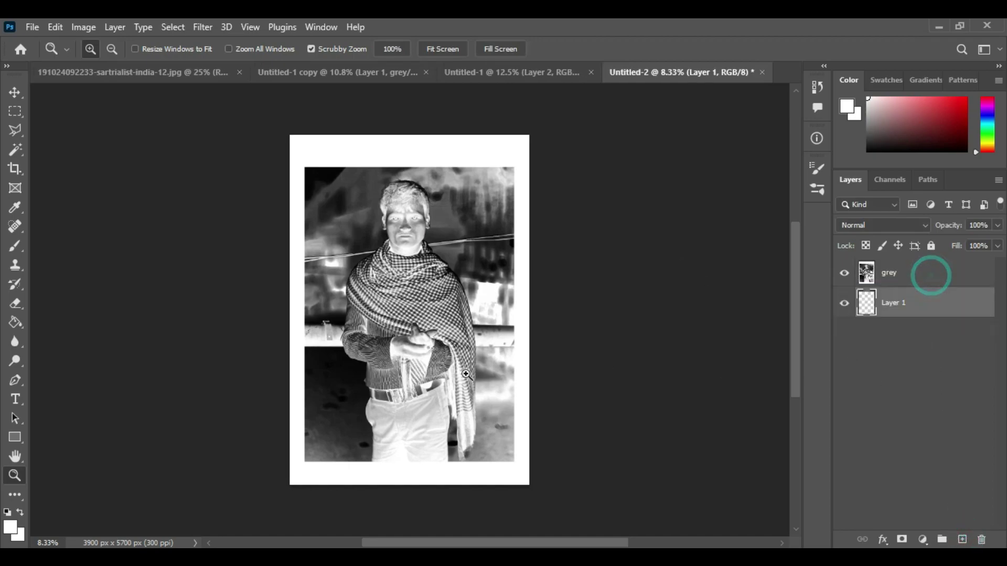
click(8, 511)
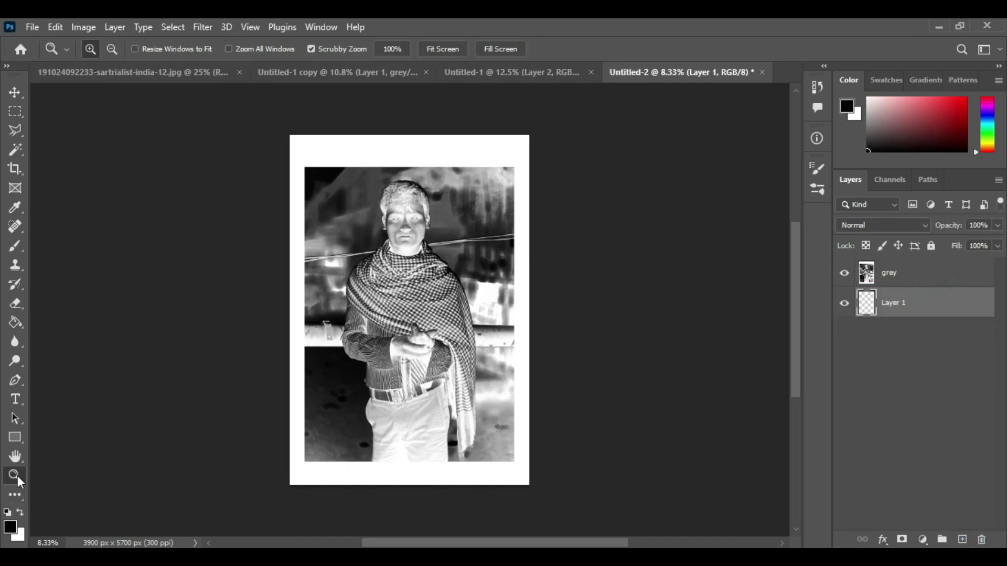
click(15, 322)
click(380, 240)
click(15, 92)
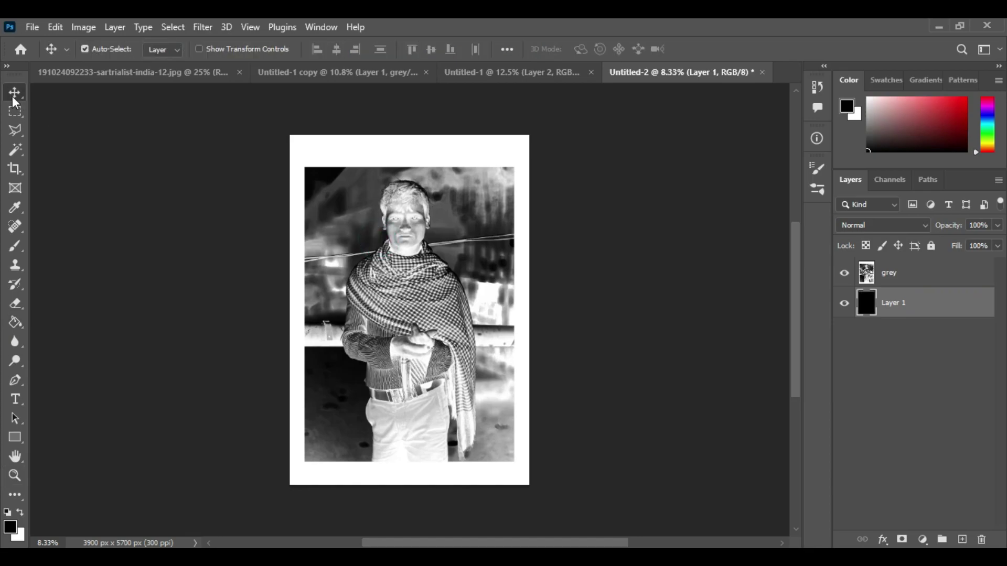
- Select the white areas of the grey layer by Color Range, delete them and clear the selection
click(866, 273)
click(173, 26)
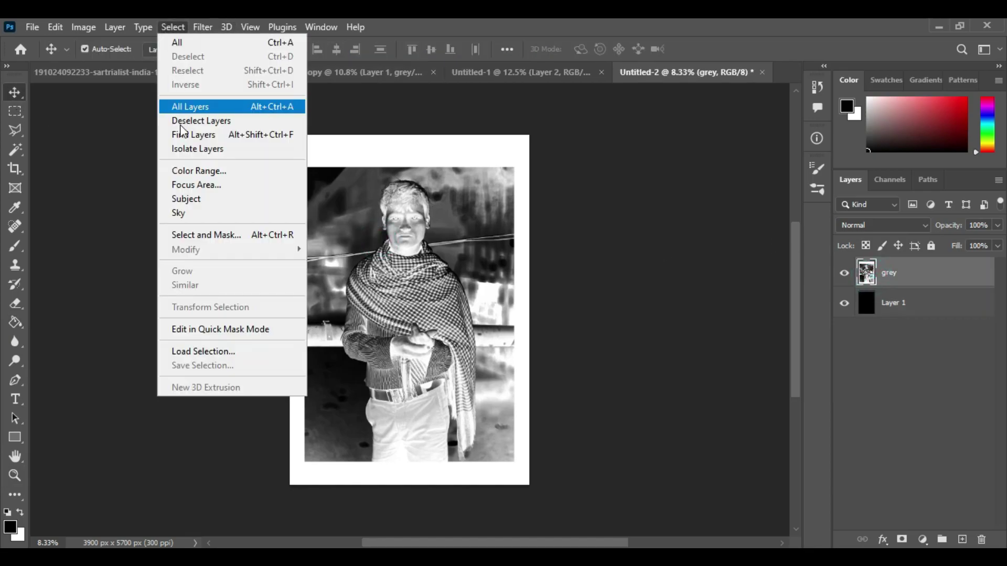
click(199, 171)
click(366, 148)
click(903, 127)
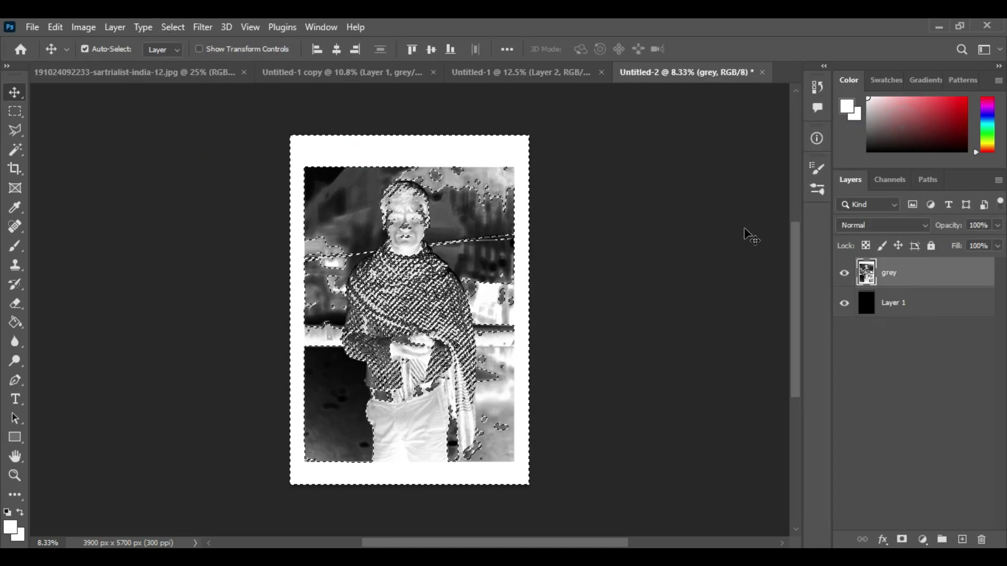
key(Delete)
key(ctrl+d)
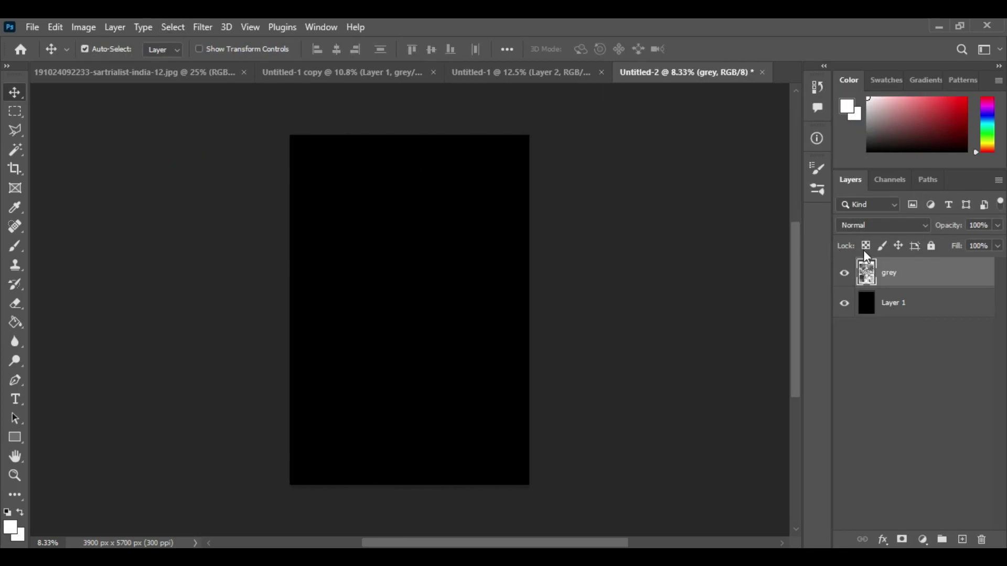
- Apply a dark grey Color Overlay at 100% opacity in Normal mode to the grey layer
double_click(911, 285)
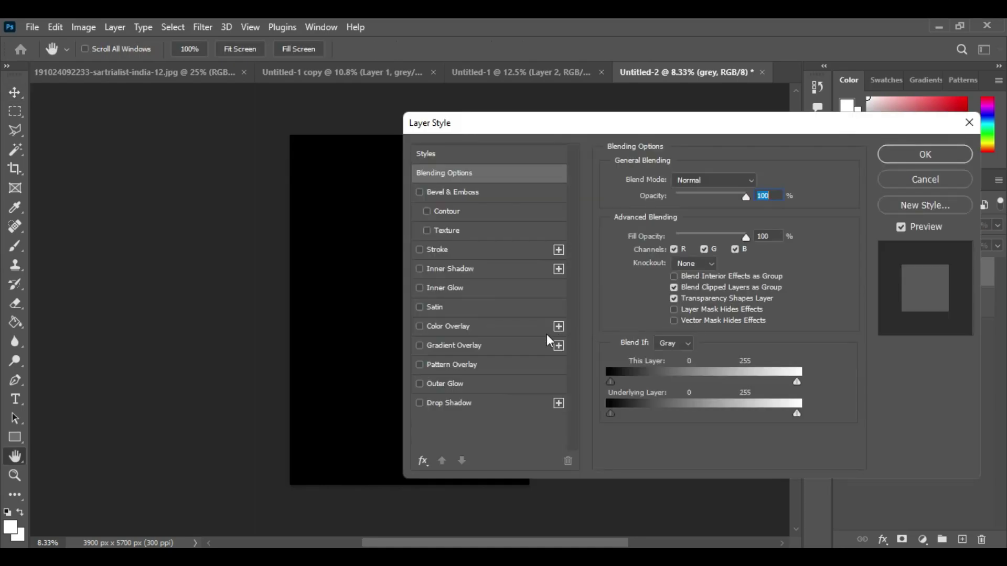
click(451, 326)
click(760, 181)
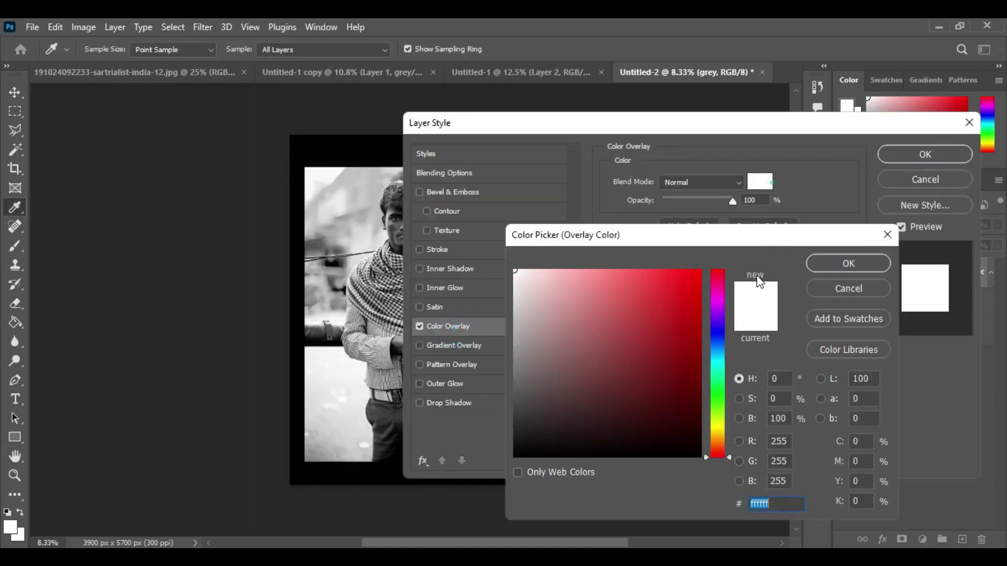
click(463, 392)
click(848, 264)
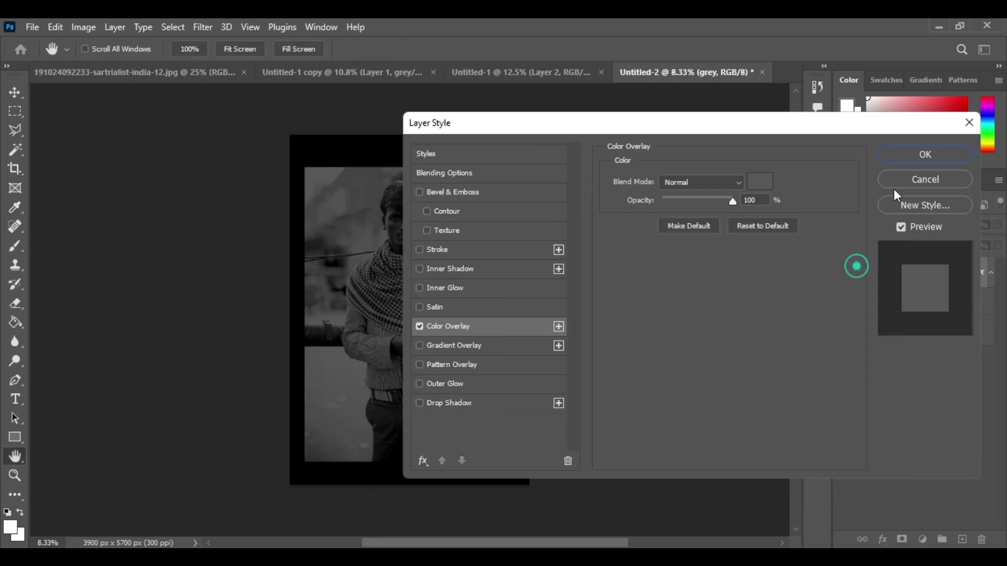
click(925, 154)
key(v)
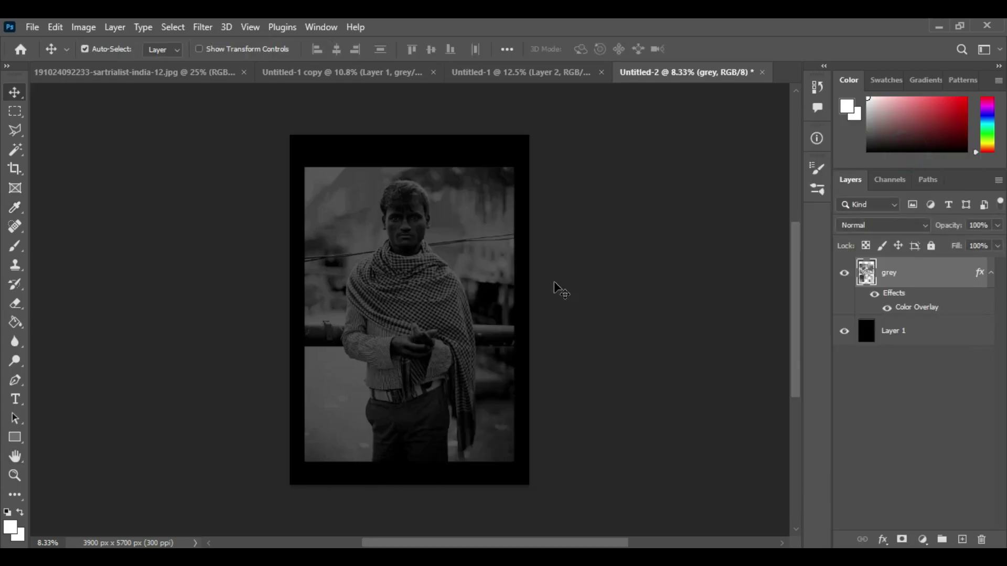
- Copy the white channel of Untitled-1 copy into a new 3900 x 5700 px Grayscale document at 300 ppi
click(483, 72)
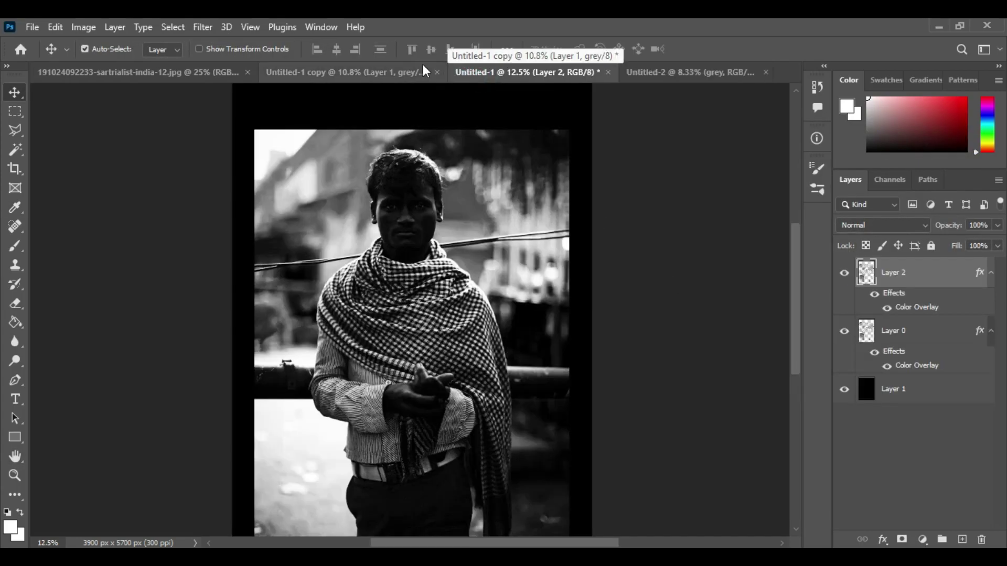
click(390, 75)
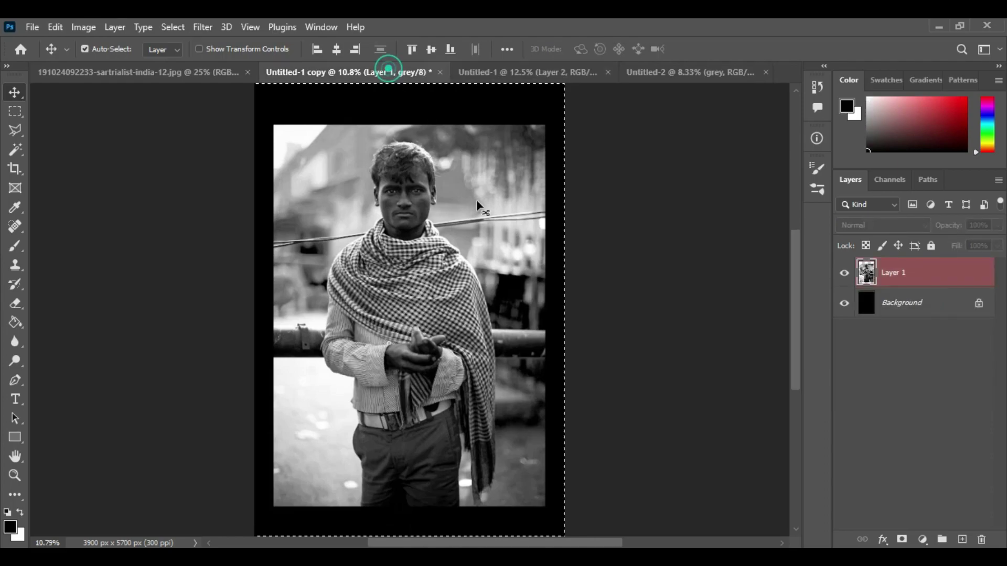
click(890, 179)
click(919, 371)
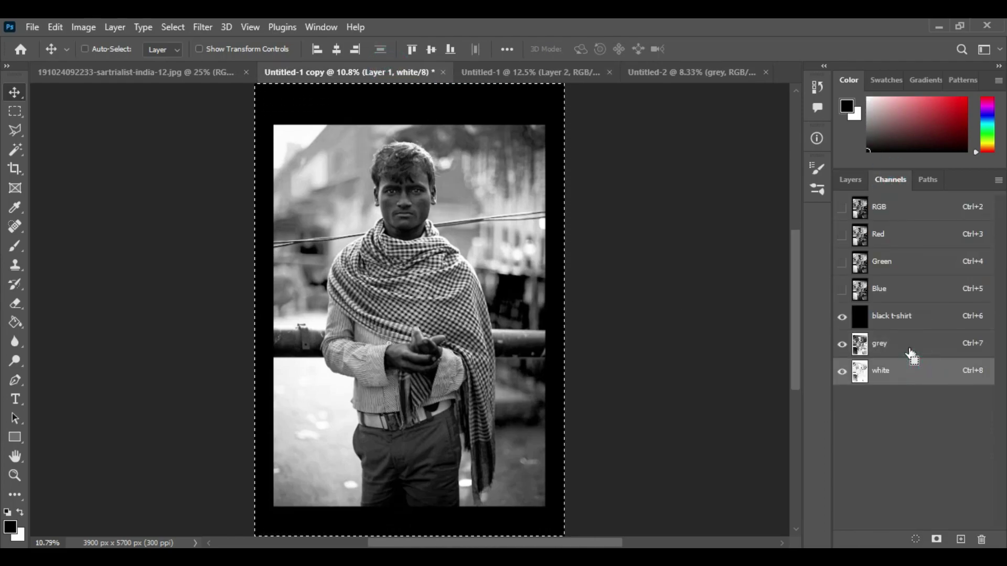
key(ctrl+n)
key(Return)
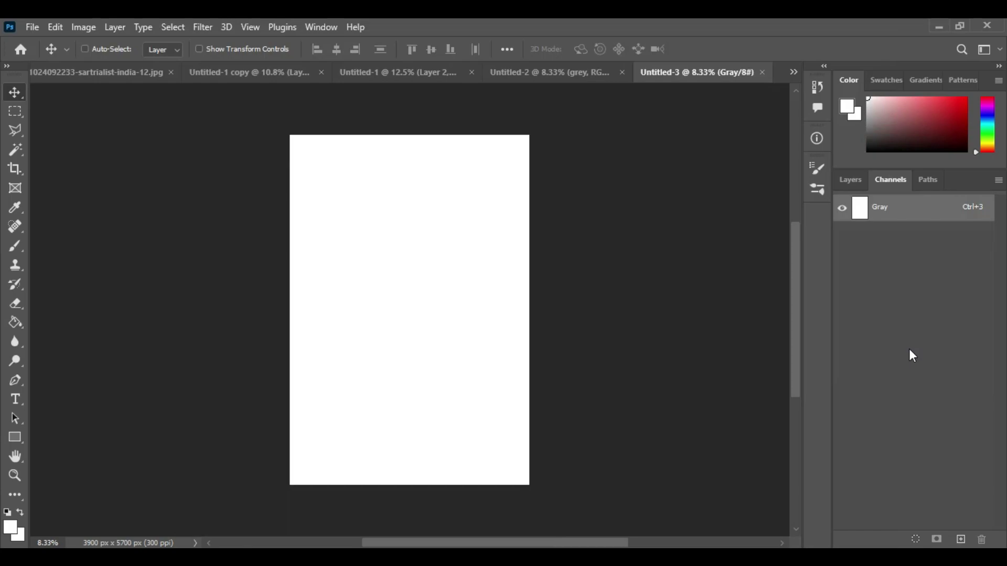
key(ctrl+v)
- Flatten the white-channel document and convert it to a halftone-screened Bitmap
click(83, 27)
mouse_move(213, 48)
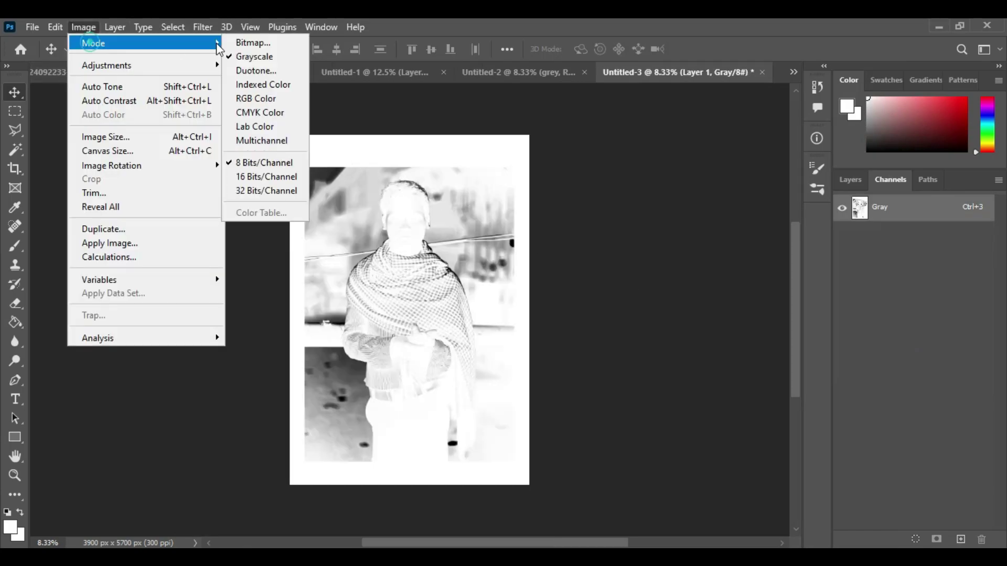
click(253, 42)
click(434, 229)
click(590, 167)
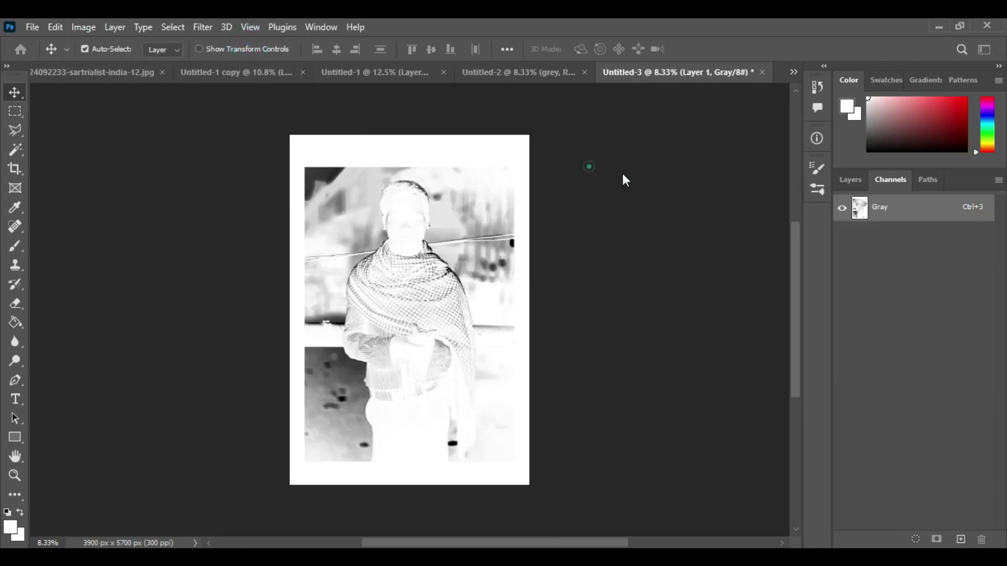
click(657, 196)
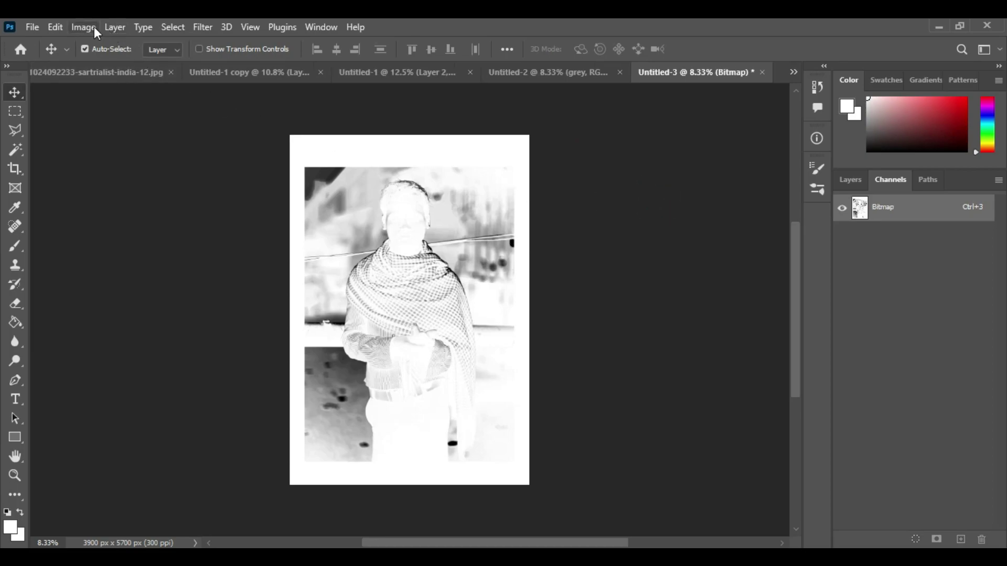
- Convert the white halftone bitmap back to Grayscale, follow with RGB Color mode, and select the whole image
click(89, 27)
mouse_move(131, 41)
click(252, 56)
click(540, 186)
click(84, 27)
mouse_move(89, 42)
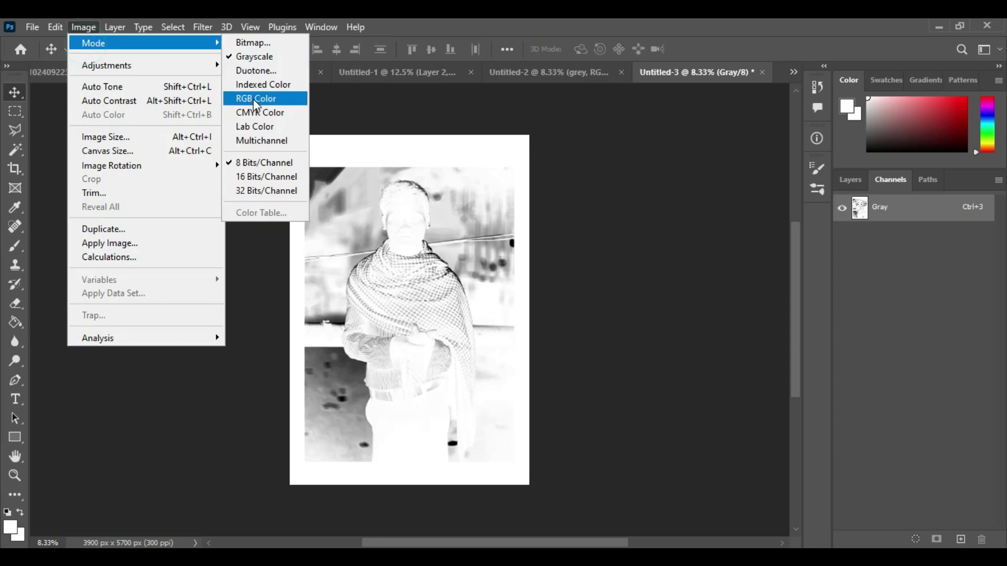
click(257, 100)
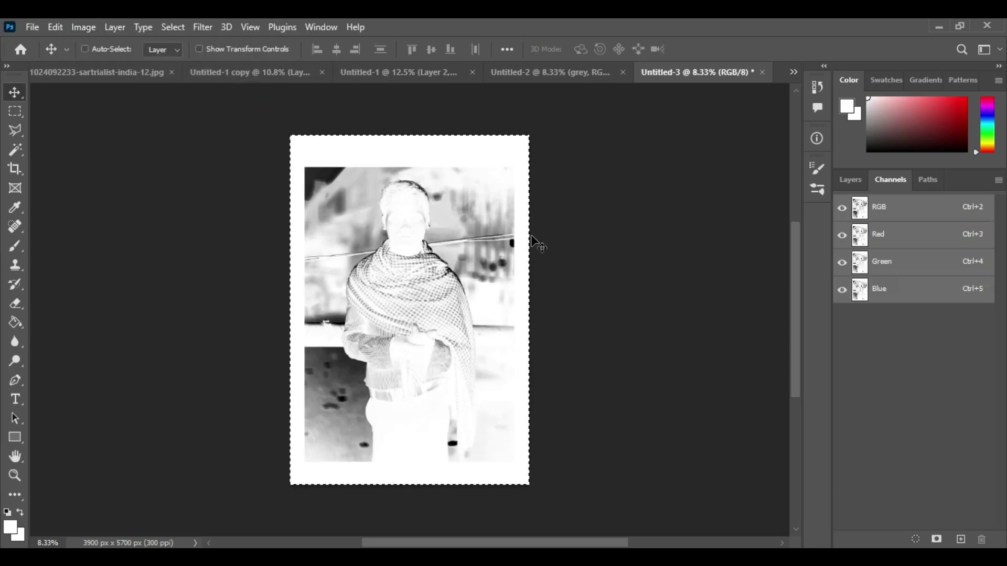
- Paste the white halftone image into Untitled-2 as a new layer above the grey layer
click(564, 76)
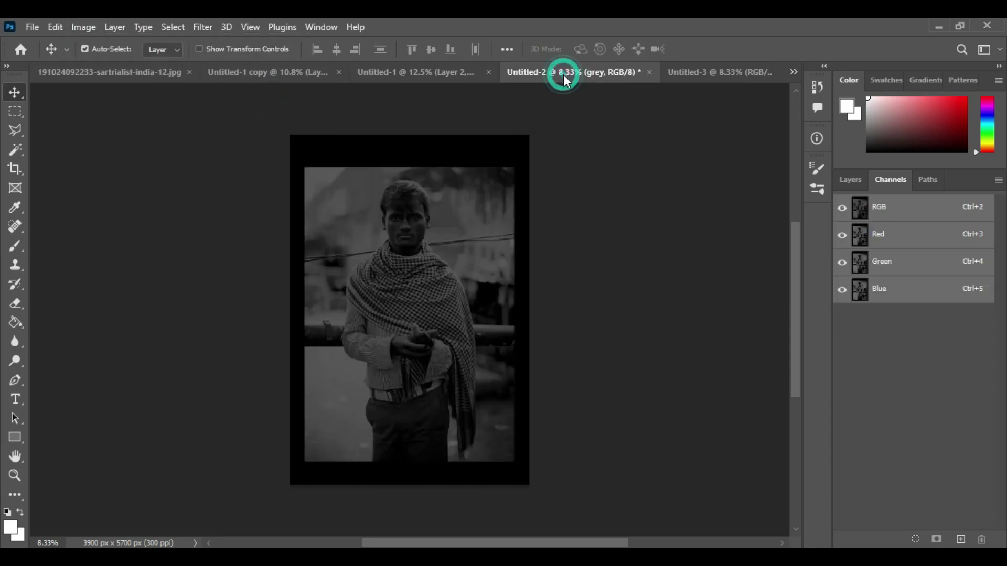
click(848, 180)
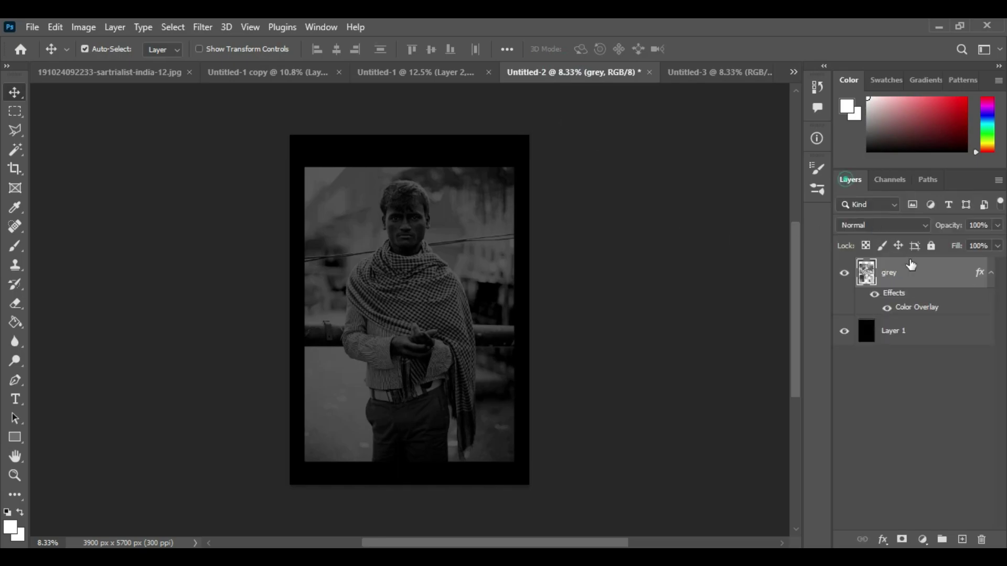
key(ctrl+shift+alt+e)
click(950, 282)
key(ctrl+i)
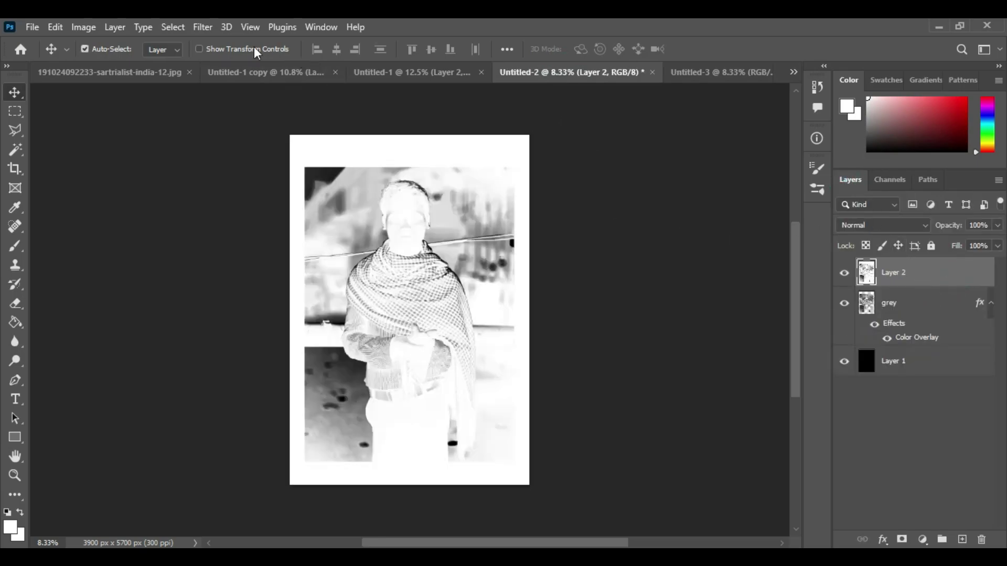
- Remove the white areas from the pasted white-channel halftone layer with a Color Range selection and deselect
click(172, 26)
click(273, 169)
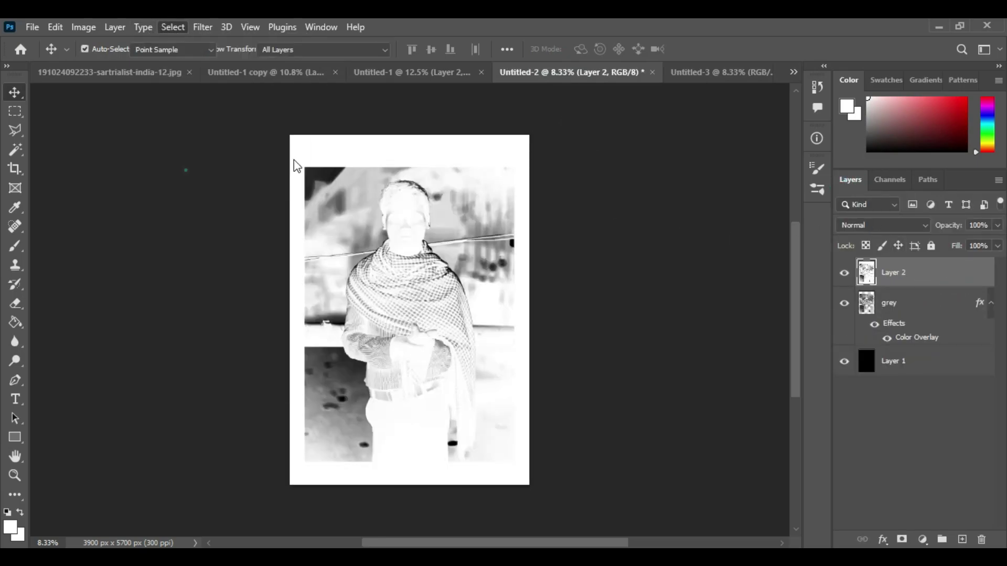
click(334, 140)
click(880, 131)
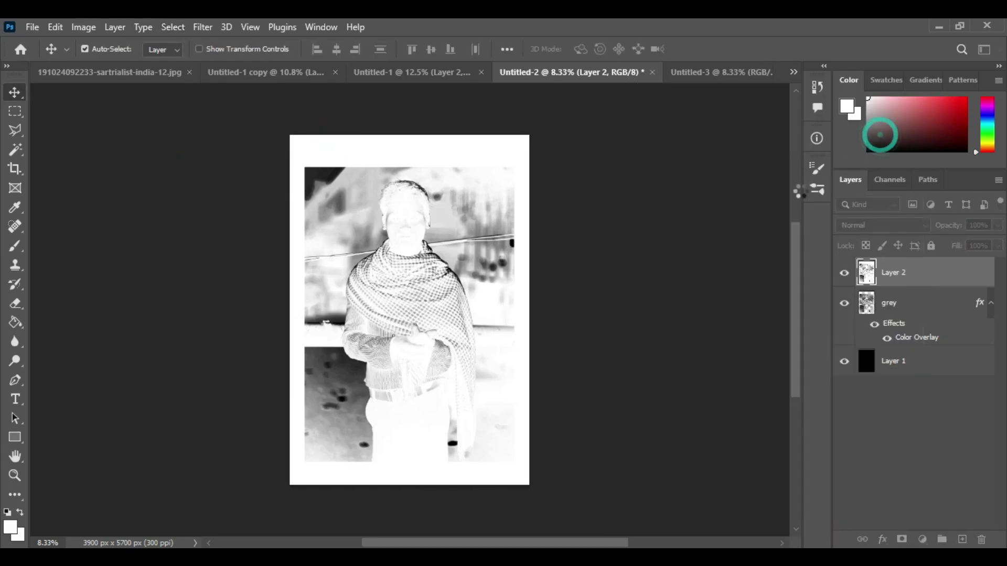
key(Delete)
key(ctrl+d)
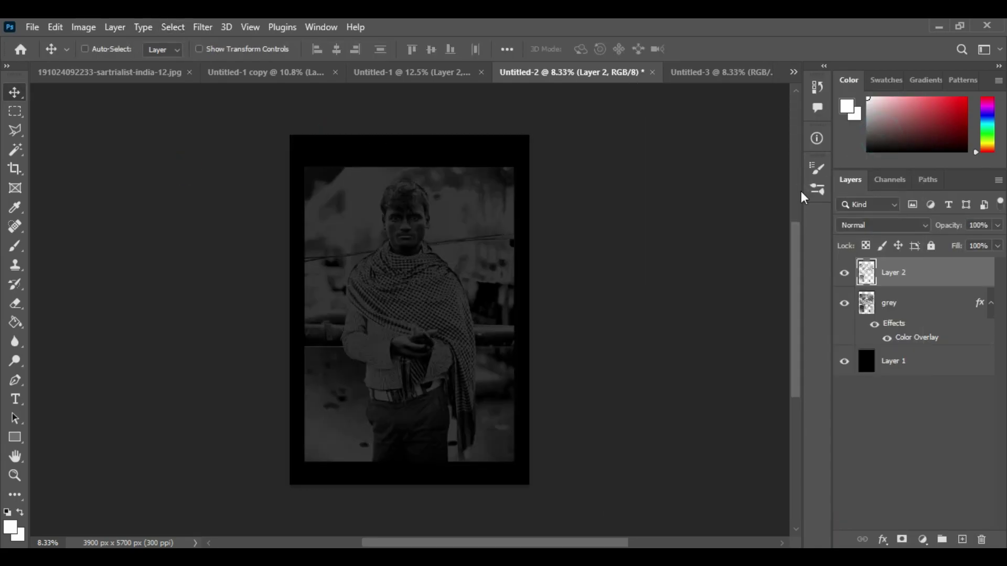
- Give Layer 2 in Untitled-2 a white Color Overlay in Normal blend mode at 100% opacity
double_click(956, 276)
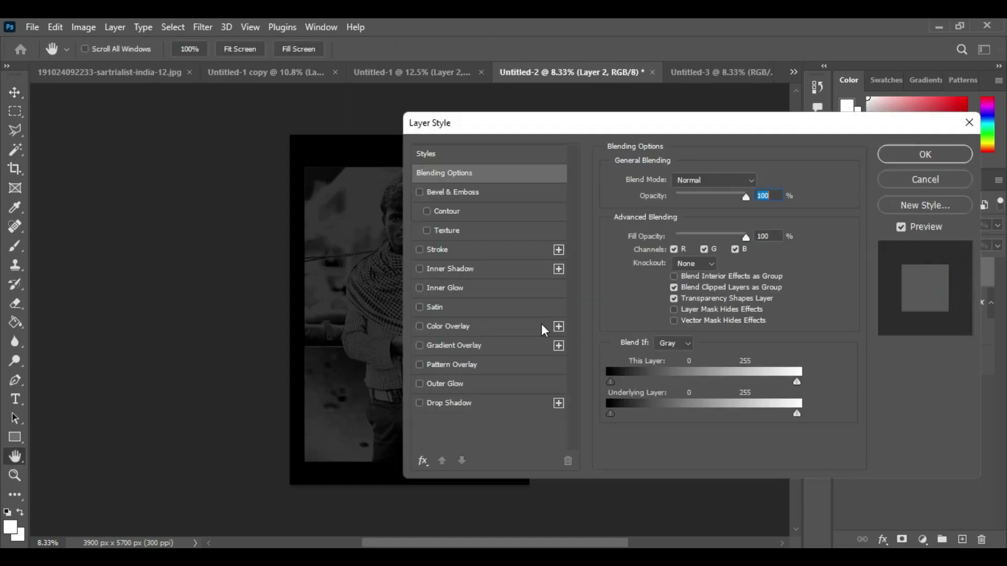
click(461, 326)
click(760, 183)
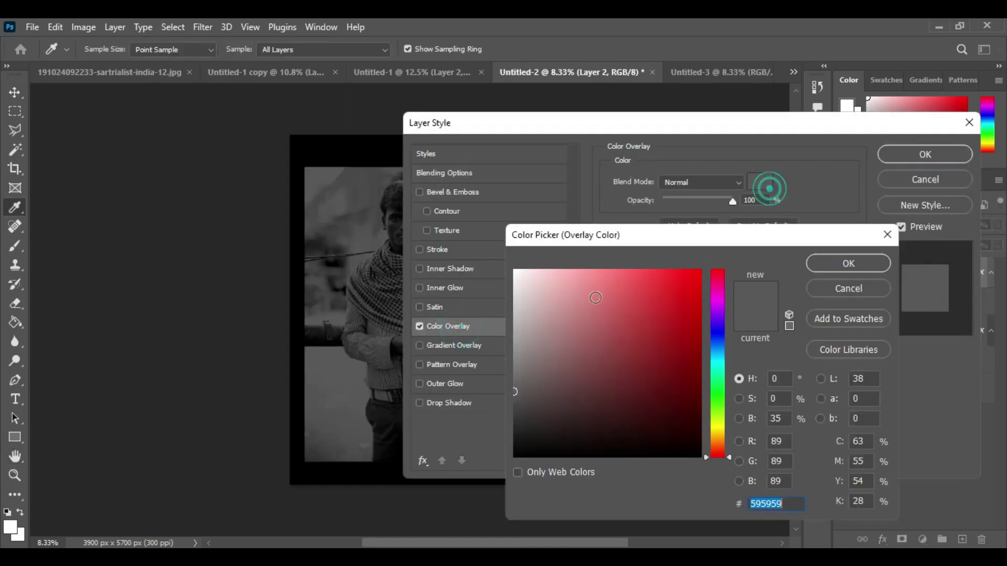
click(825, 261)
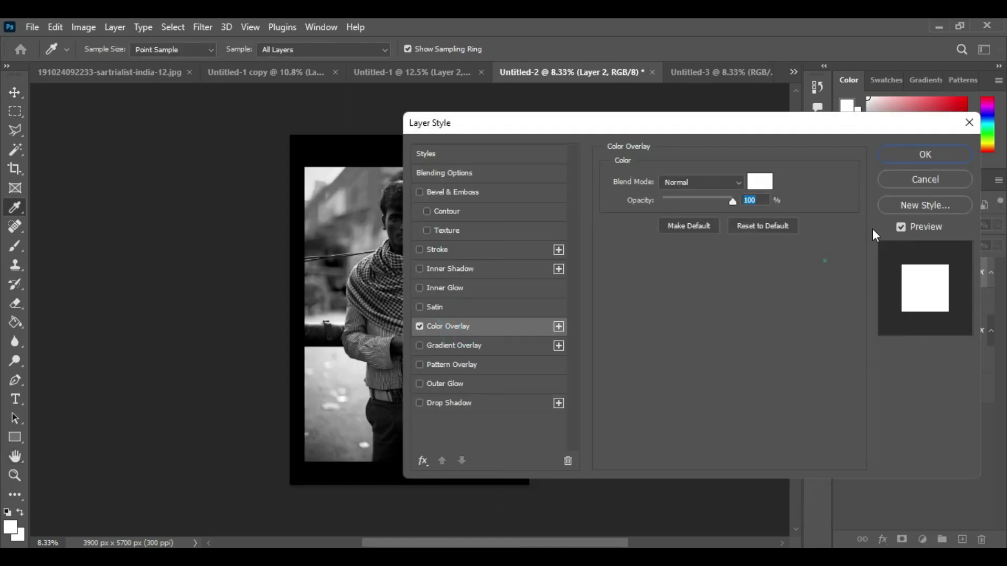
click(899, 159)
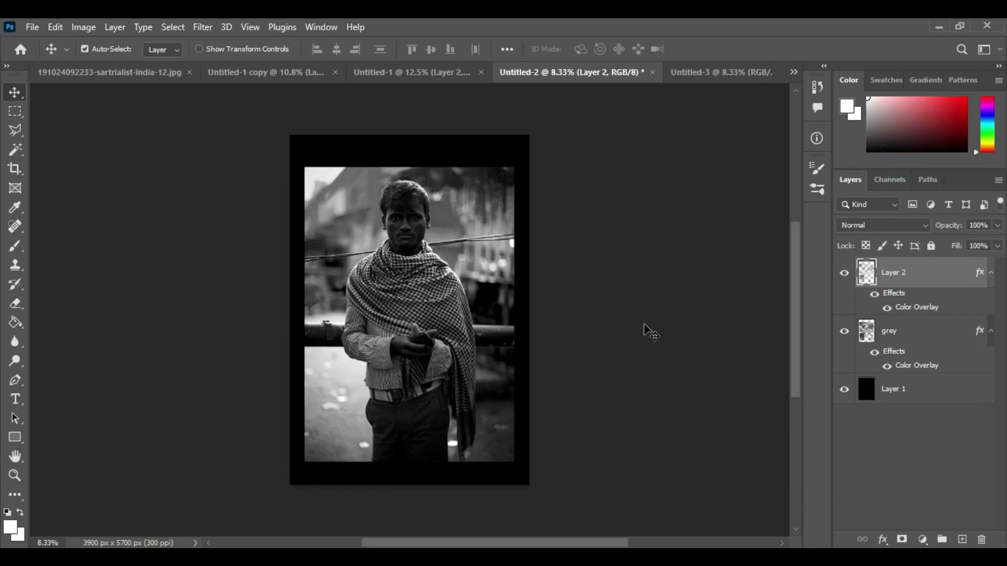
- Rename Layer 2 as white and select the grey layer beneath it
click(894, 272)
text(white)
key(Return)
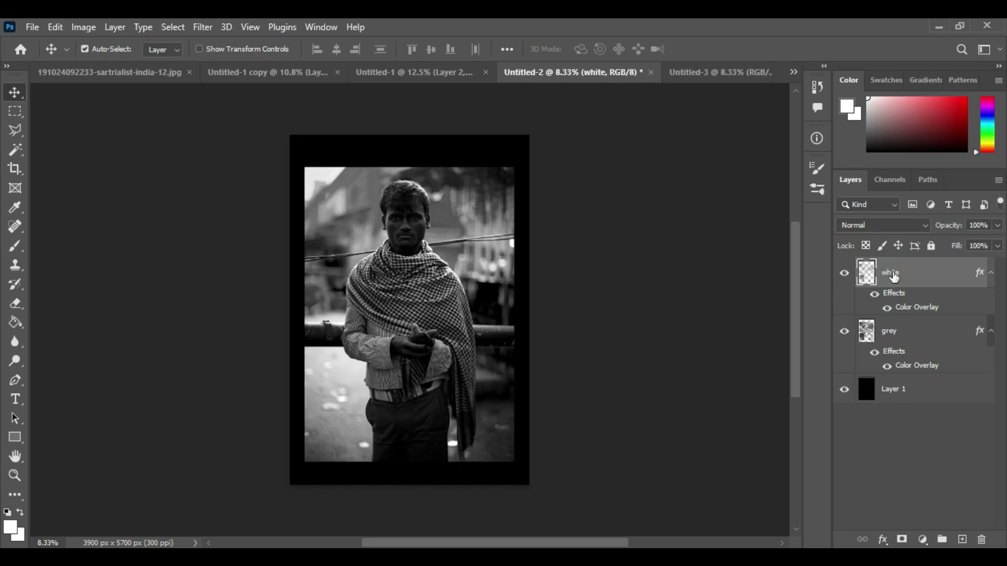
click(913, 340)
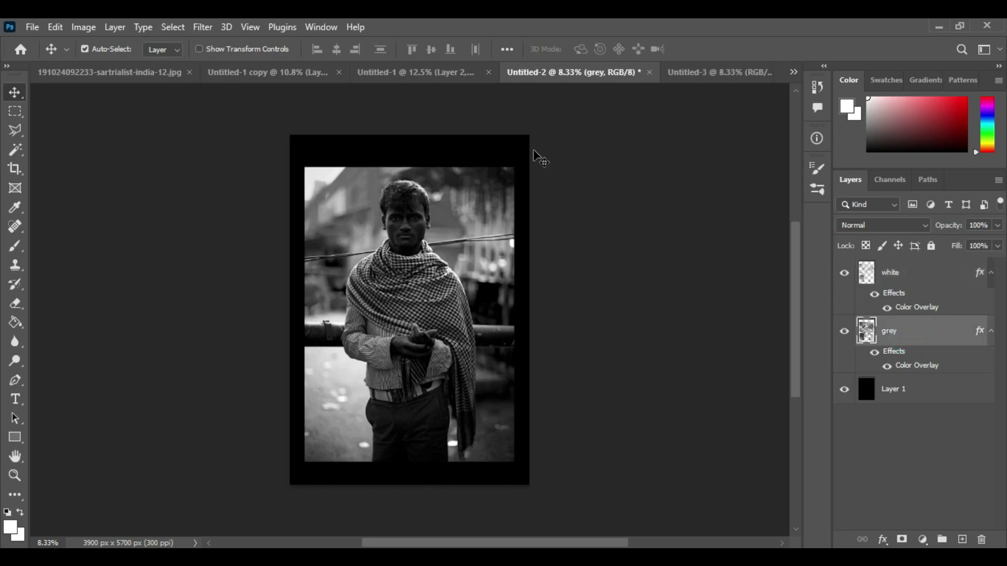
- Undock Untitled-2 and Untitled-1 into floating windows and place them side by side, with Untitled-2 fitted to view
drag(582, 79, 237, 121)
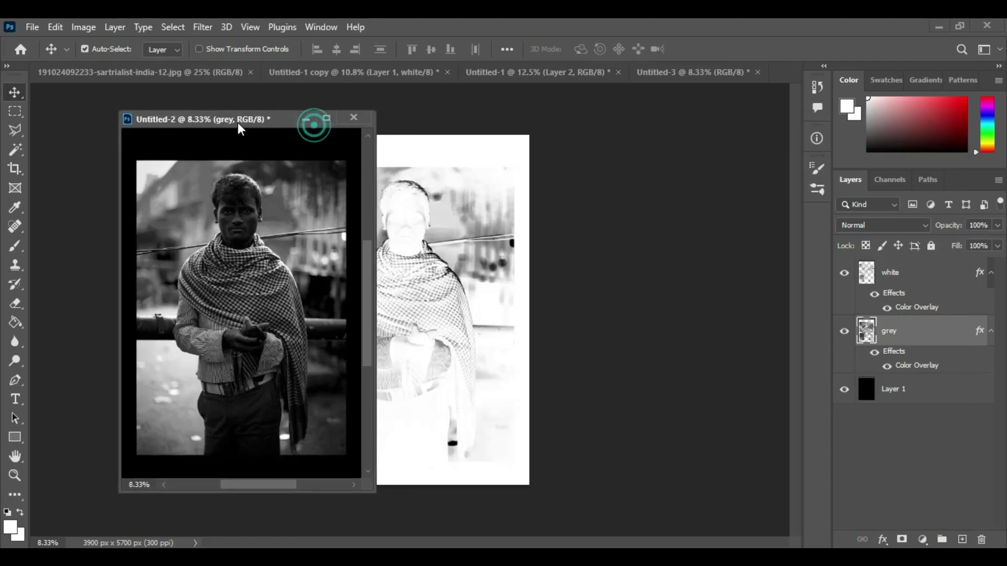
double_click(20, 451)
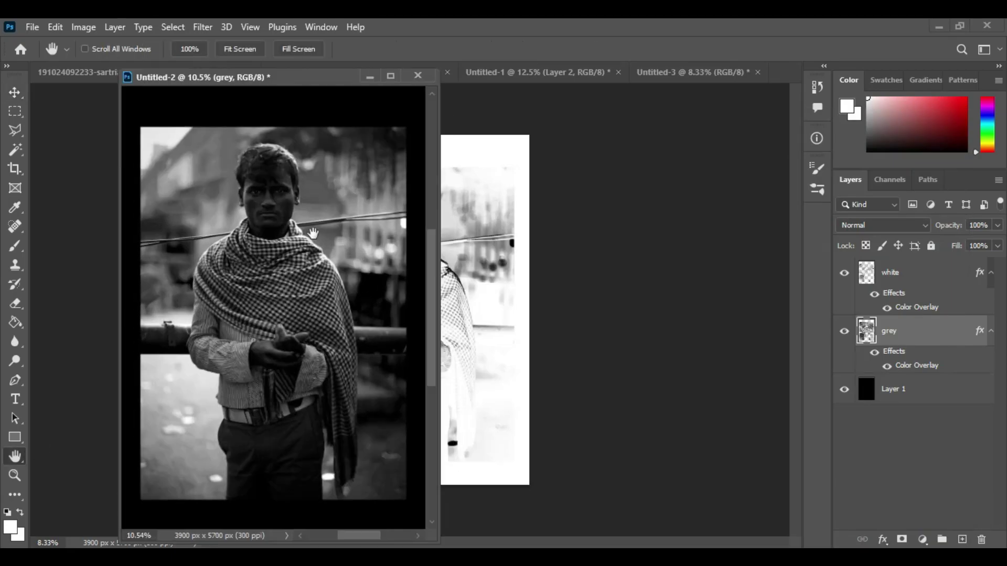
drag(269, 81, 206, 90)
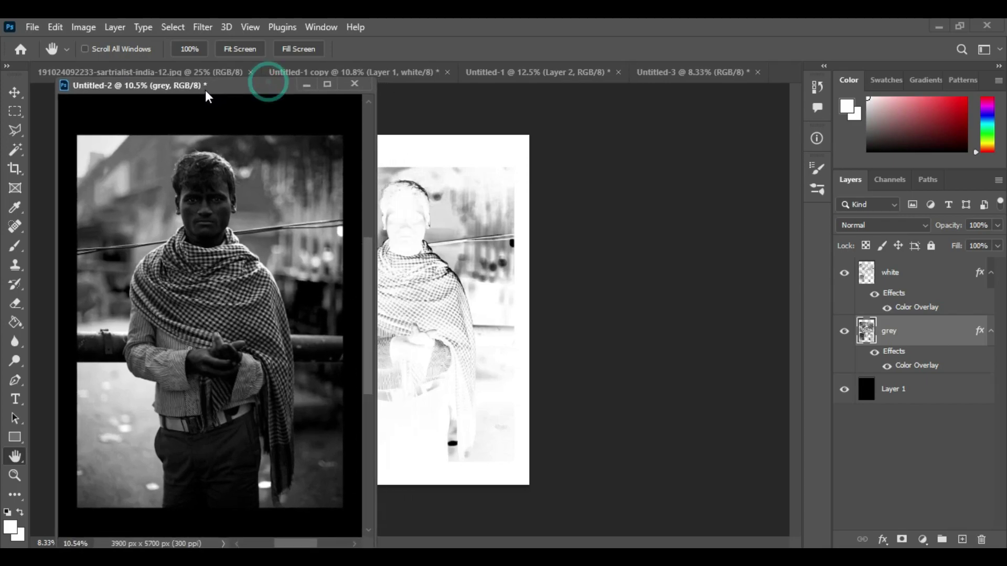
click(560, 75)
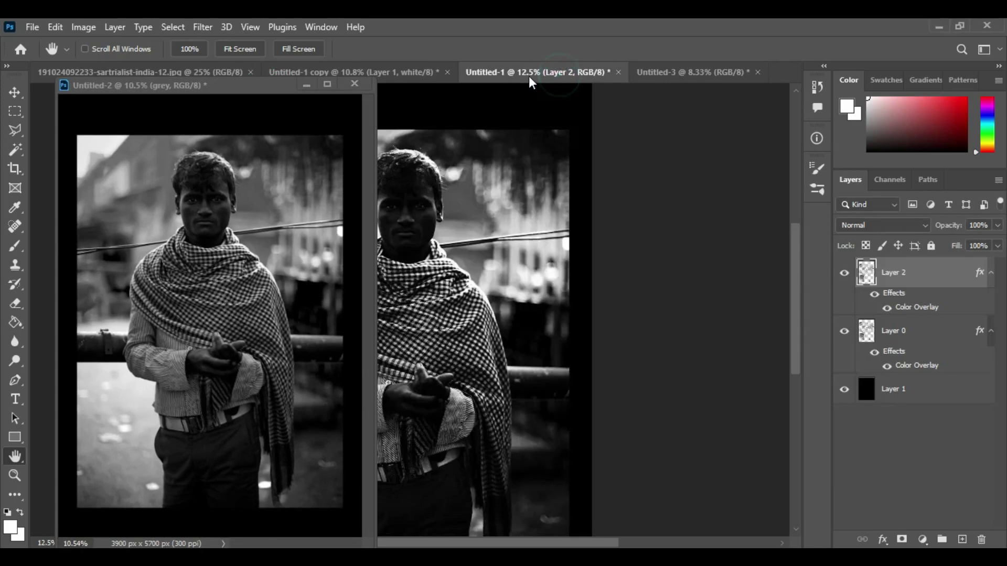
drag(530, 84, 535, 152)
drag(628, 151, 544, 96)
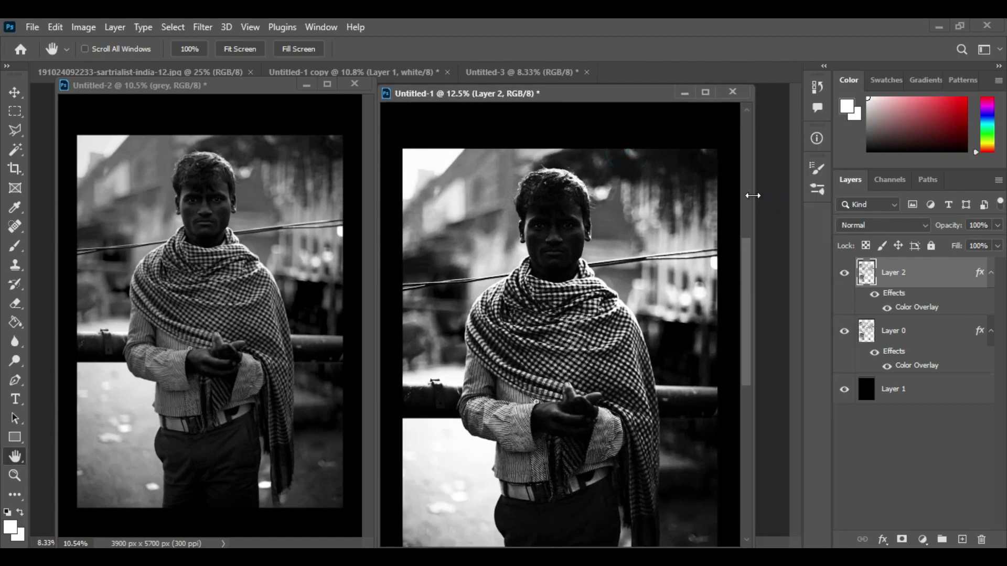
- Spread out the Untitled-1 and Untitled-2 windows and float Untitled-1 copy beside them for a three-way comparison
drag(752, 196, 635, 198)
drag(638, 266, 738, 275)
drag(555, 99, 797, 73)
drag(634, 74, 701, 86)
drag(233, 86, 521, 93)
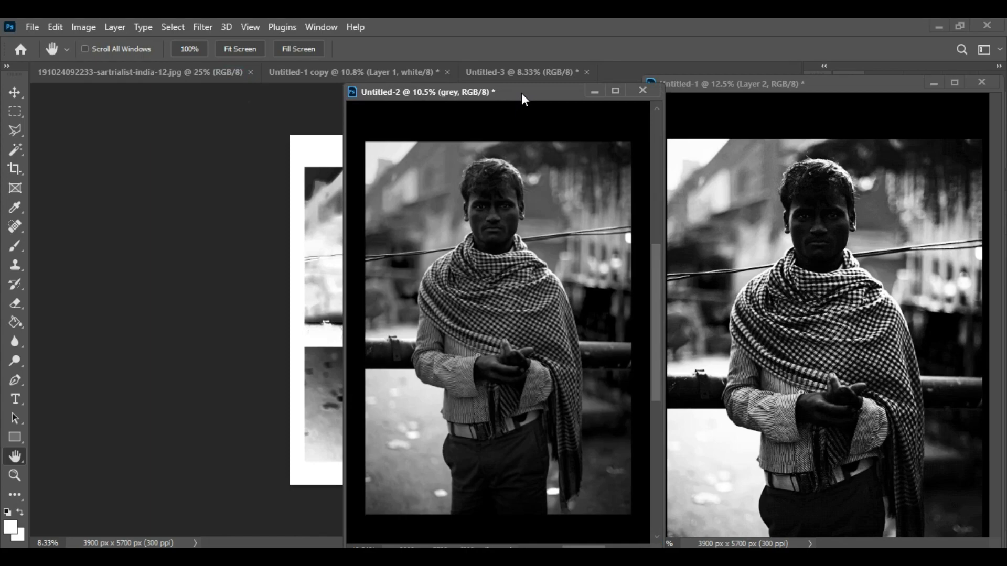
click(303, 74)
drag(313, 89, 170, 146)
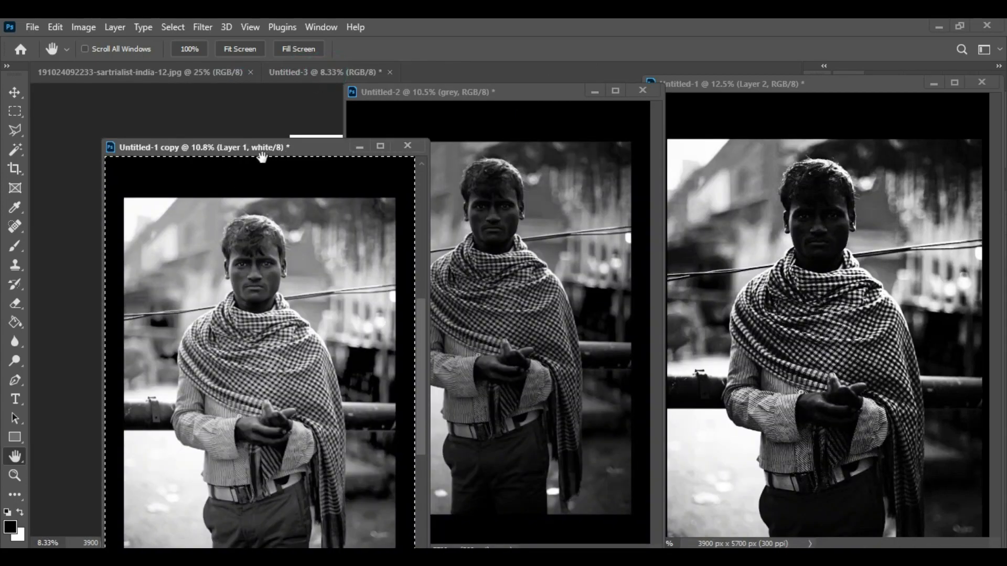
drag(265, 147, 198, 97)
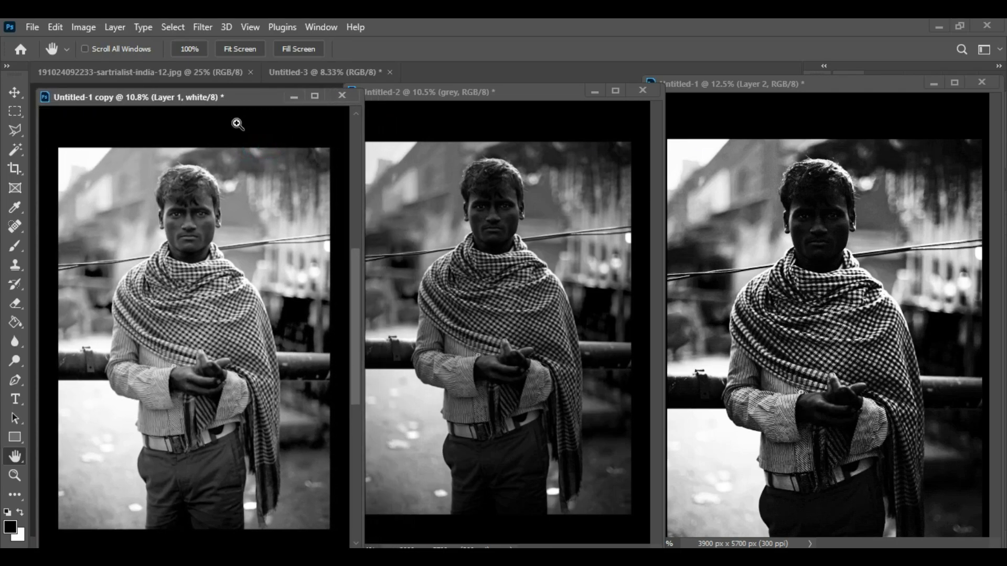
- Compare Untitled-1 directly with Untitled-1 copy, select Layer 1 in the copy, and return Untitled-1 beyond Untitled-2
drag(839, 92, 621, 103)
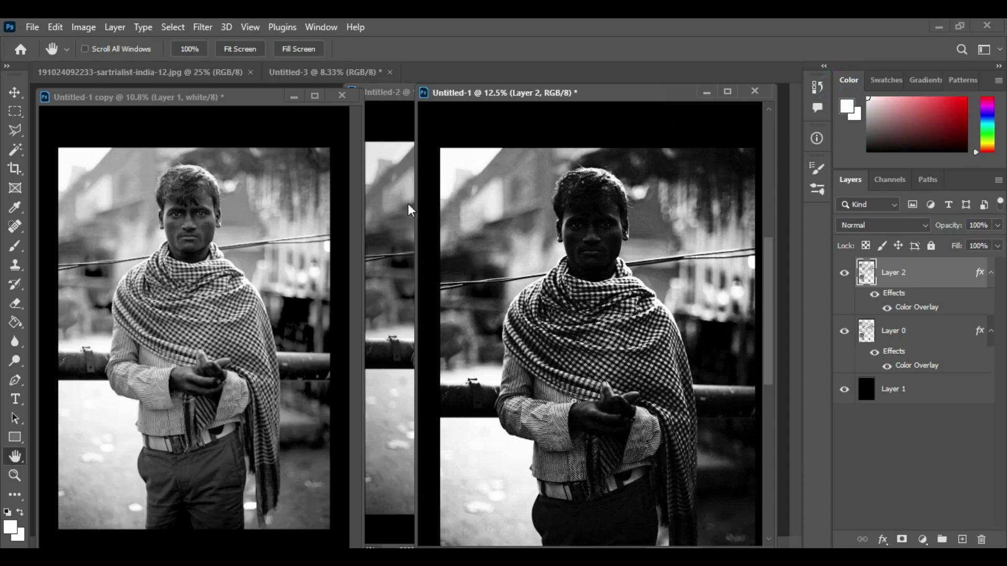
click(282, 163)
click(904, 282)
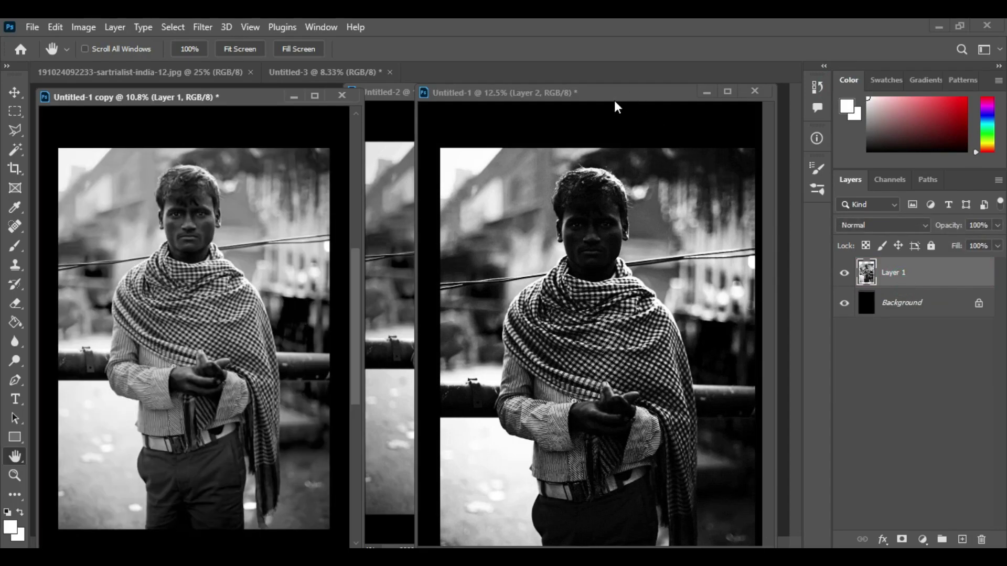
click(414, 272)
click(546, 93)
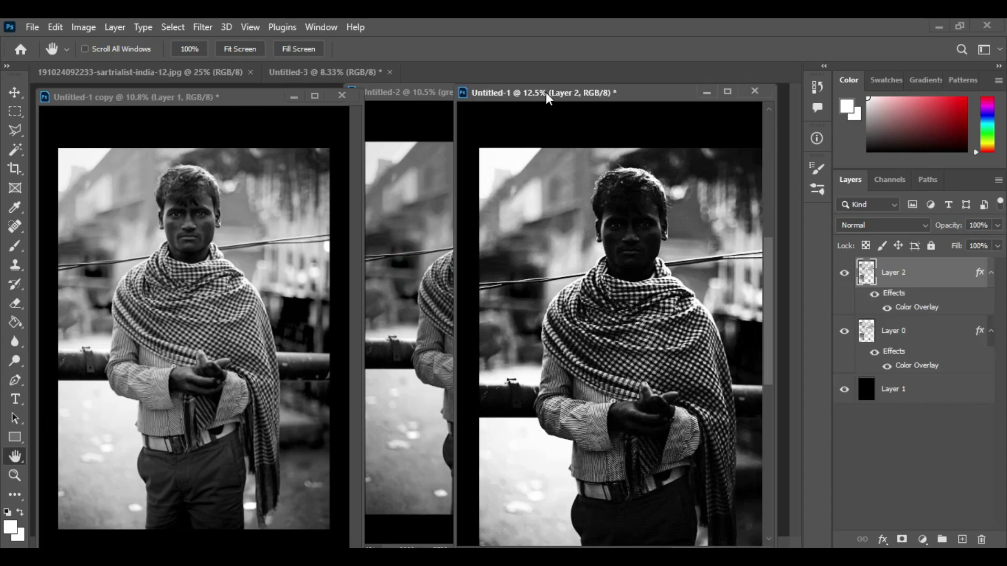
drag(546, 93, 749, 84)
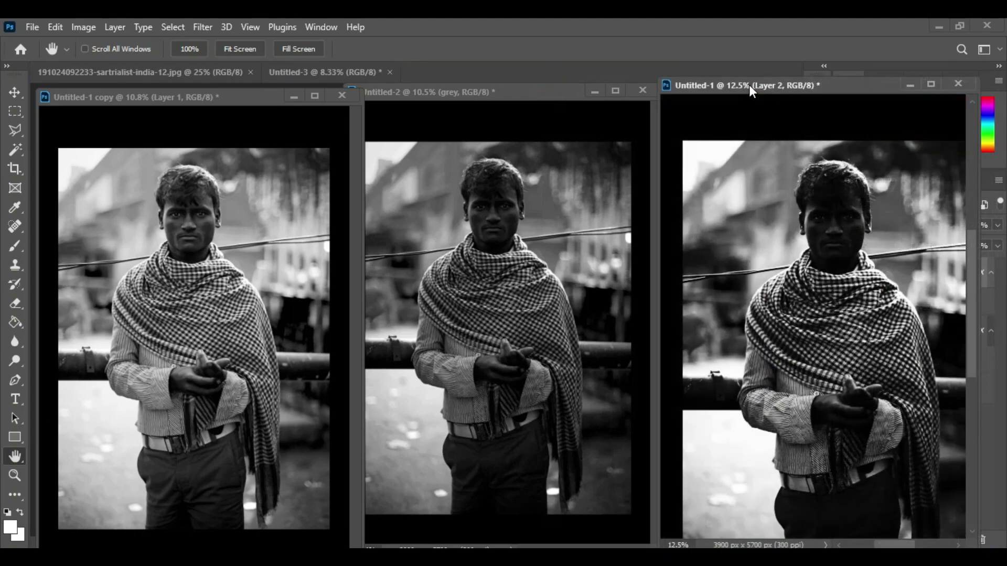
- Shift Untitled-2 clear of Untitled-1 copy, then view Untitled-1 maximised and restore its floating window
click(497, 107)
drag(488, 94, 511, 94)
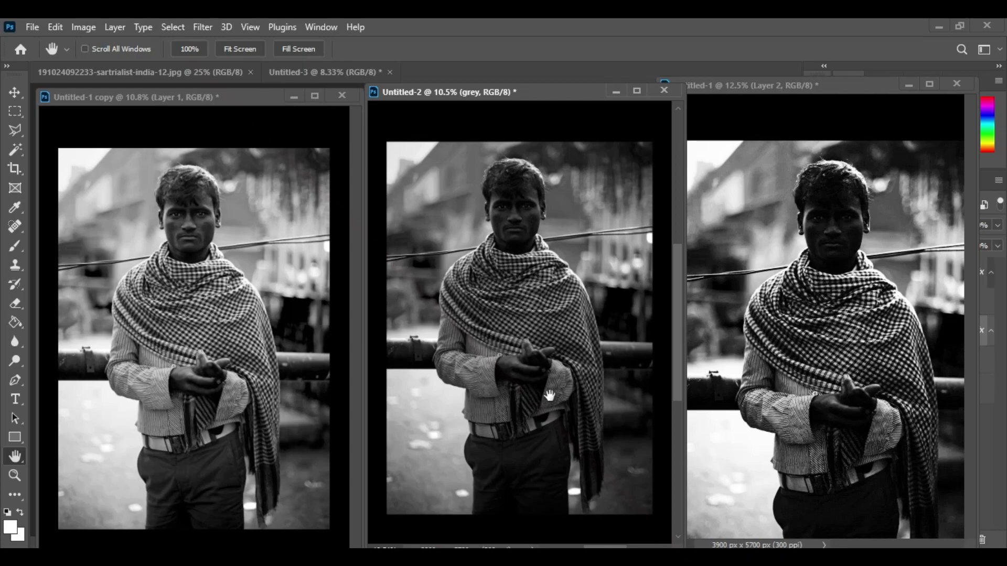
click(822, 87)
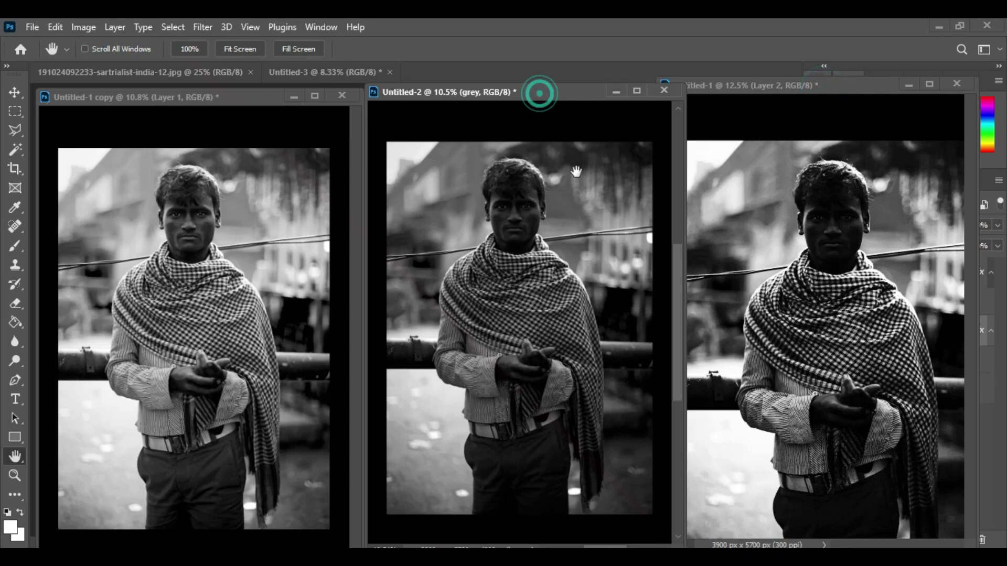
click(811, 85)
double_click(810, 85)
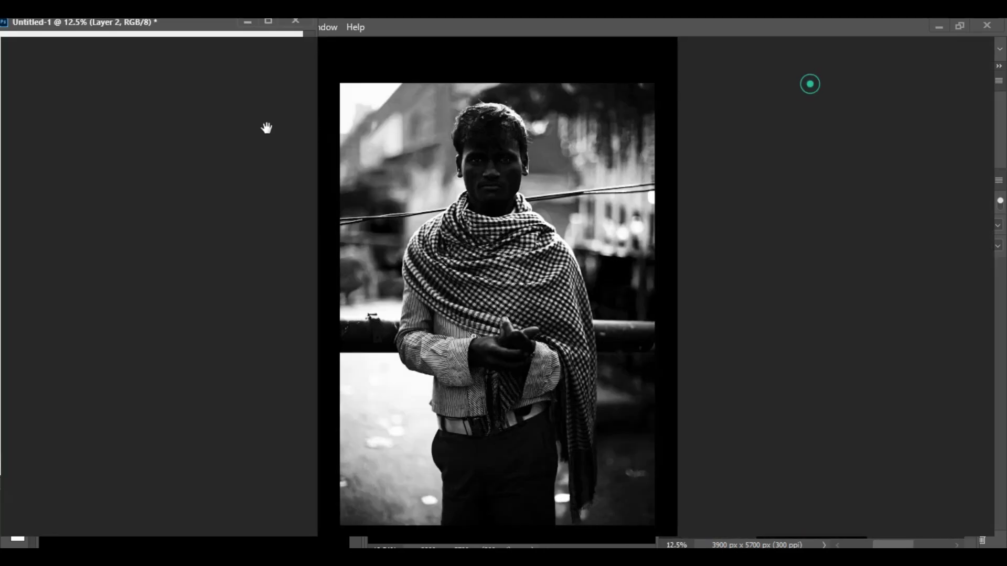
click(960, 26)
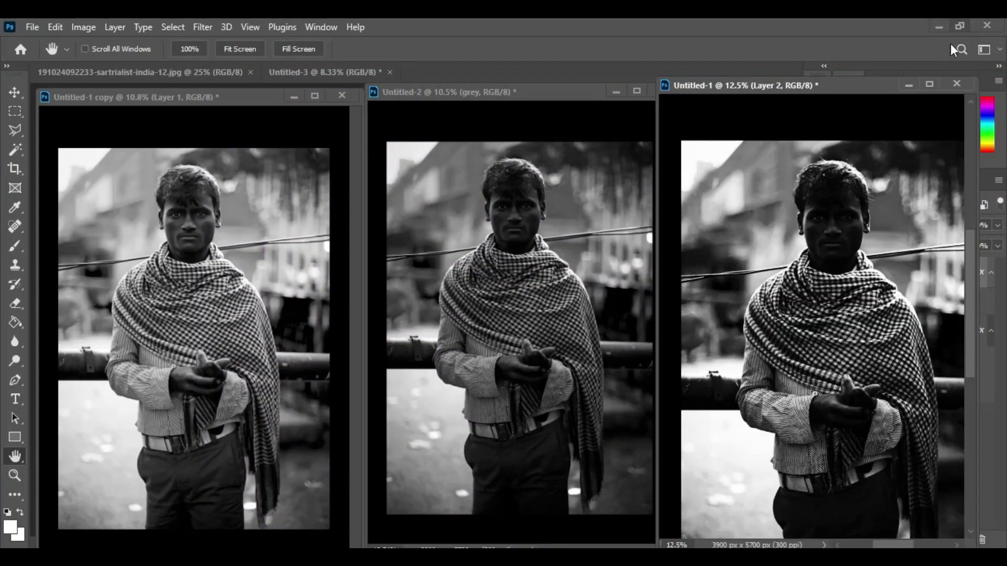
- Lighten the grey layer's Color Overlay in Untitled-2 to #808080
drag(740, 87, 268, 126)
click(491, 97)
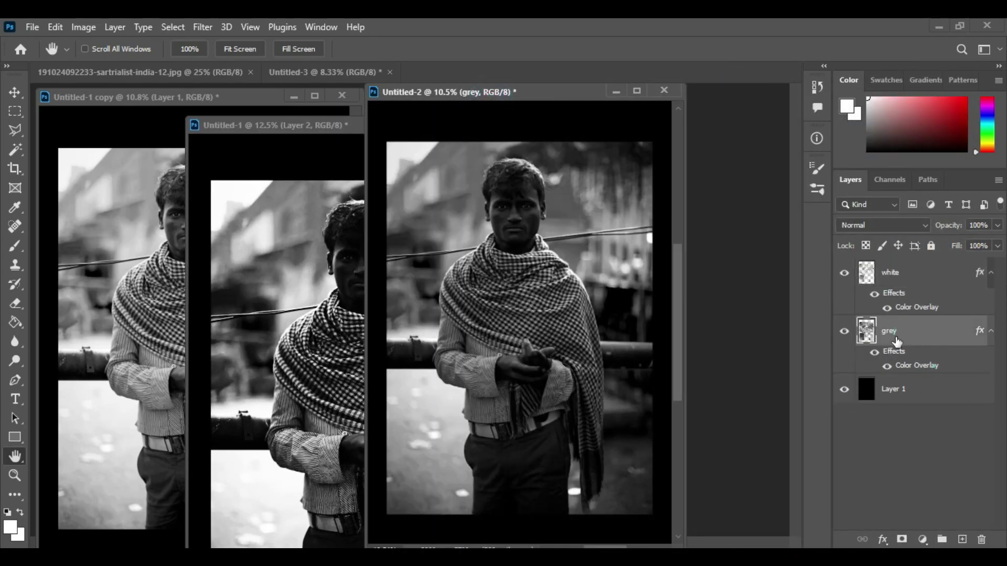
double_click(893, 368)
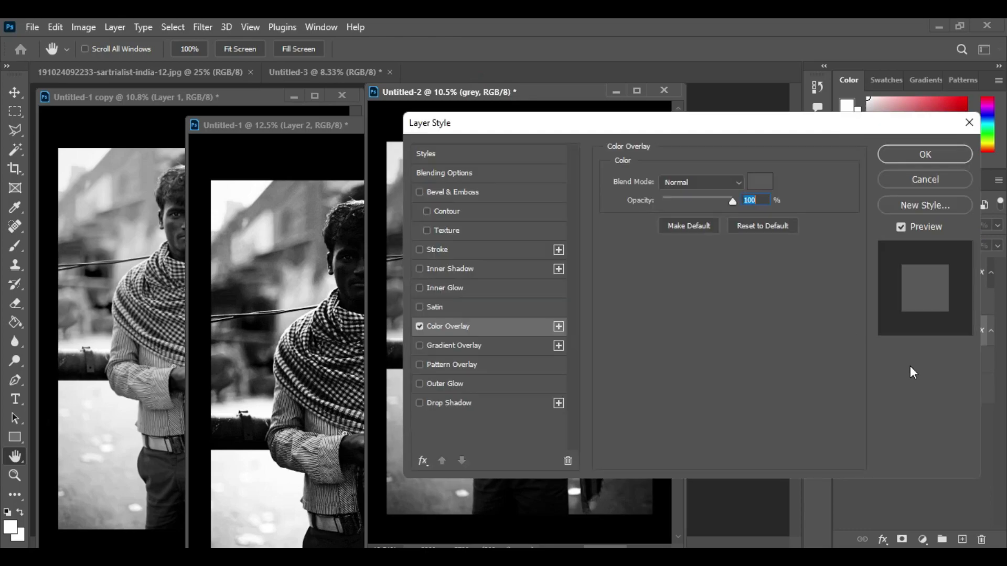
drag(655, 126, 902, 163)
click(976, 210)
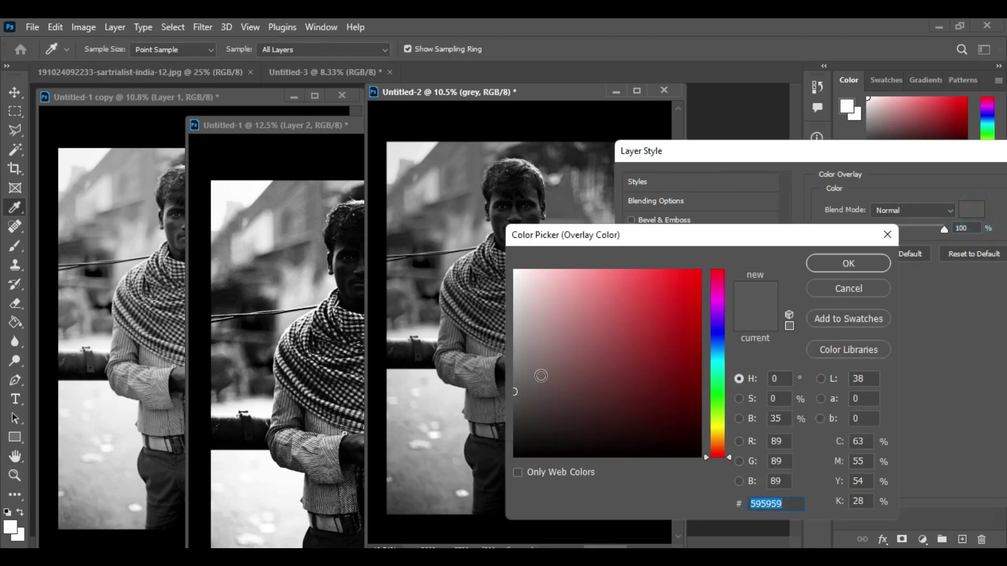
click(535, 376)
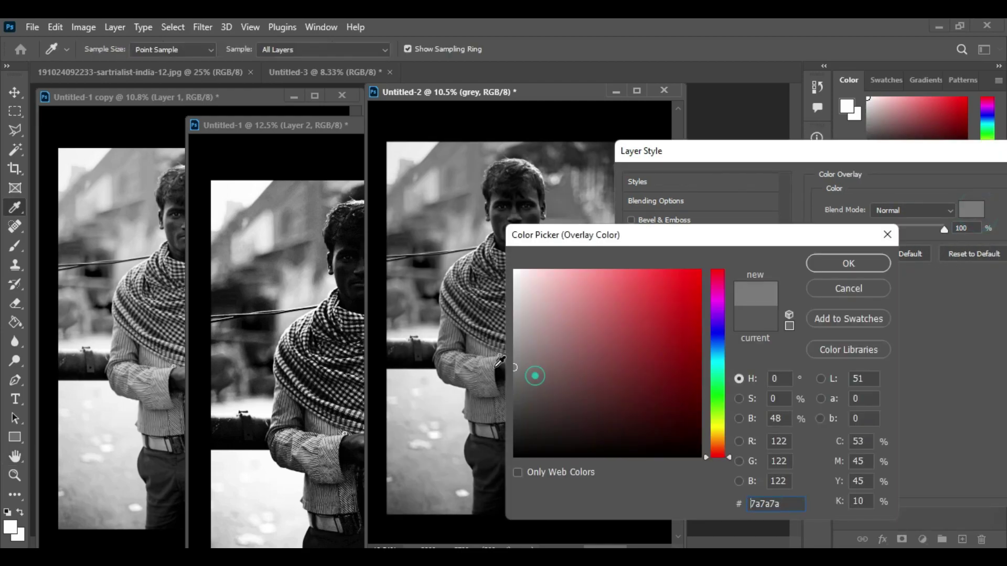
click(524, 364)
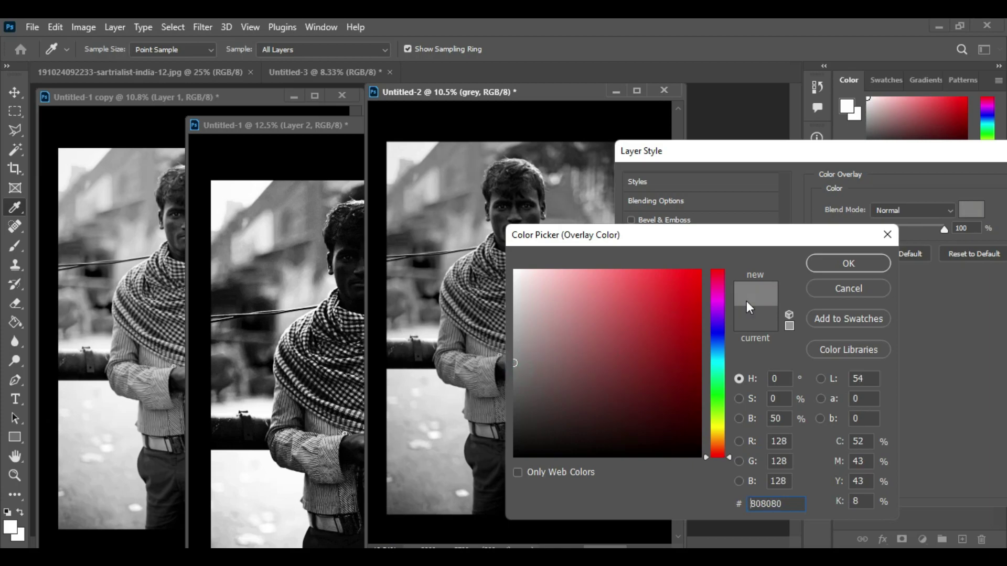
click(851, 257)
drag(940, 157, 683, 230)
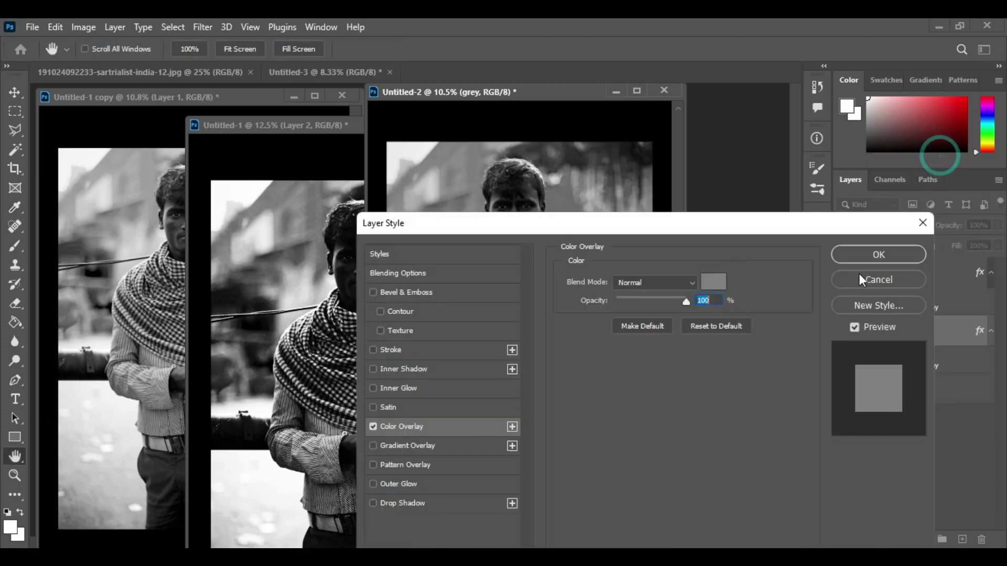
click(866, 258)
- Compare Untitled-1 copy with the lightened Untitled-2, checking its grey and white layers
click(260, 99)
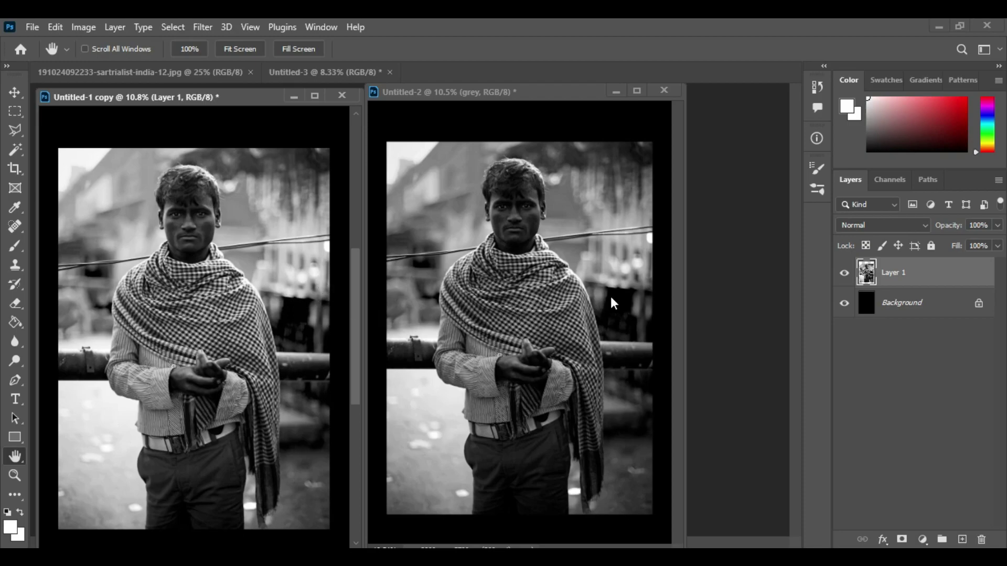
click(518, 94)
click(911, 283)
click(895, 332)
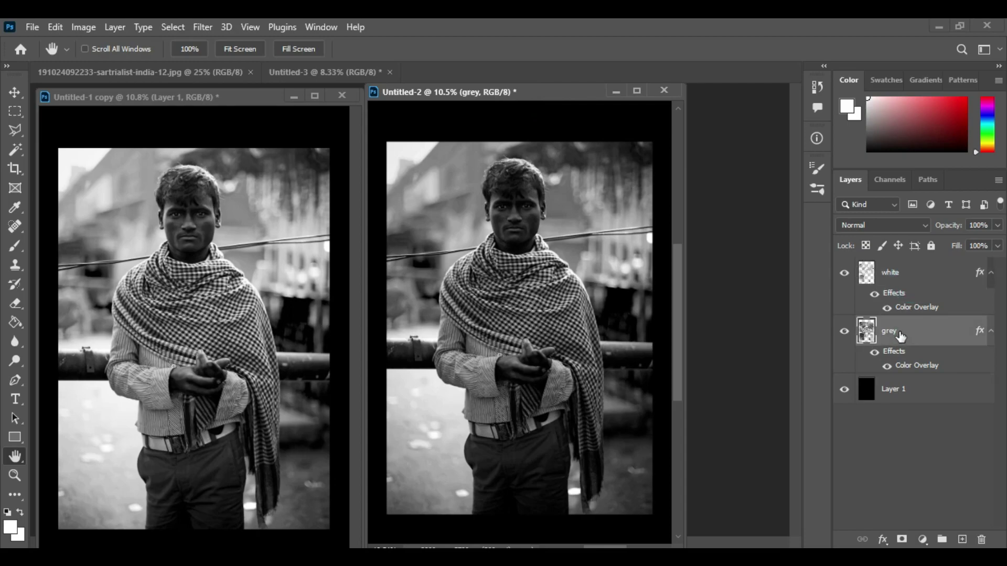
click(911, 283)
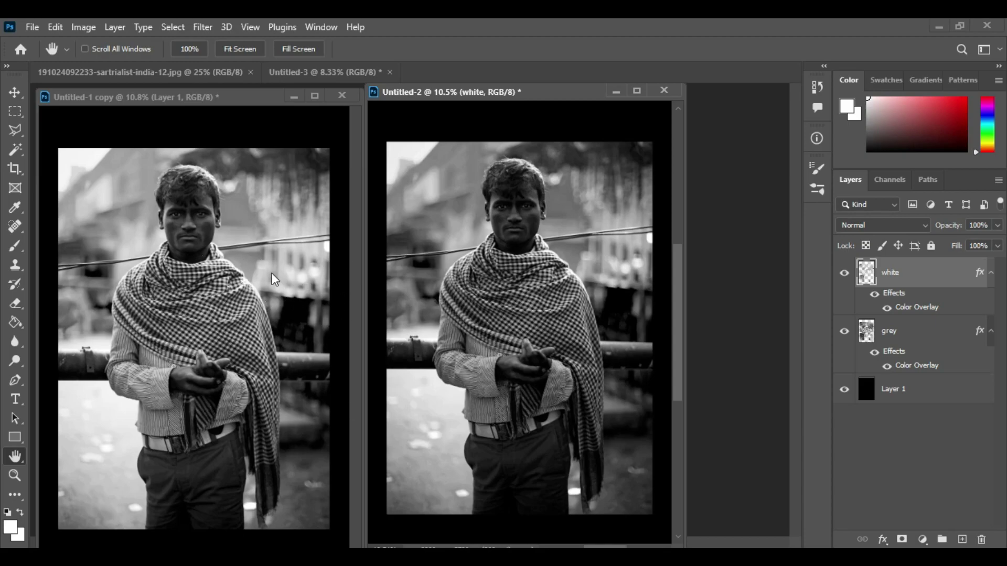
- Place Untitled-1 beside Untitled-1 copy for comparison and dock Untitled-2 back among the tabbed documents
drag(463, 97, 648, 106)
drag(410, 123, 467, 99)
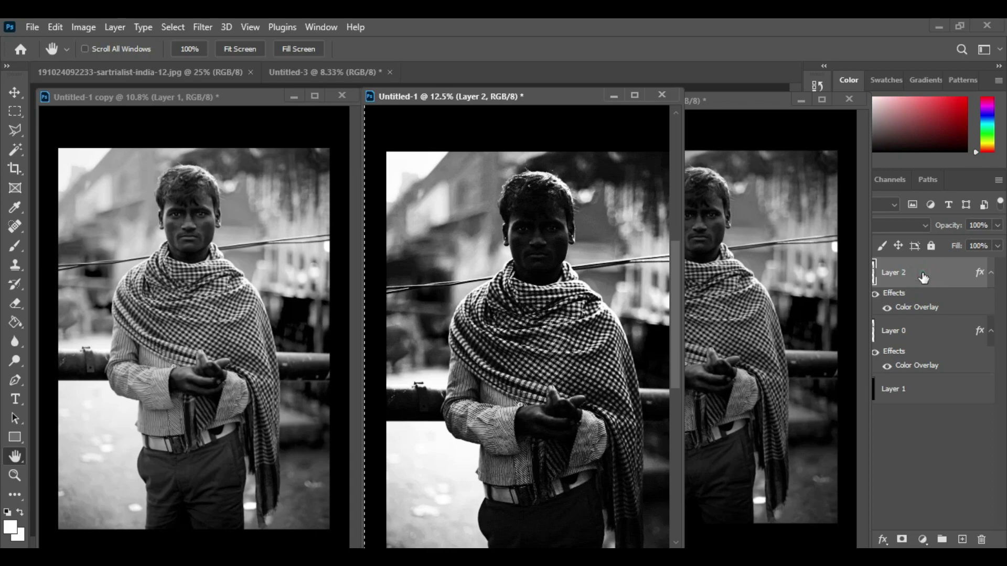
drag(779, 103, 718, 72)
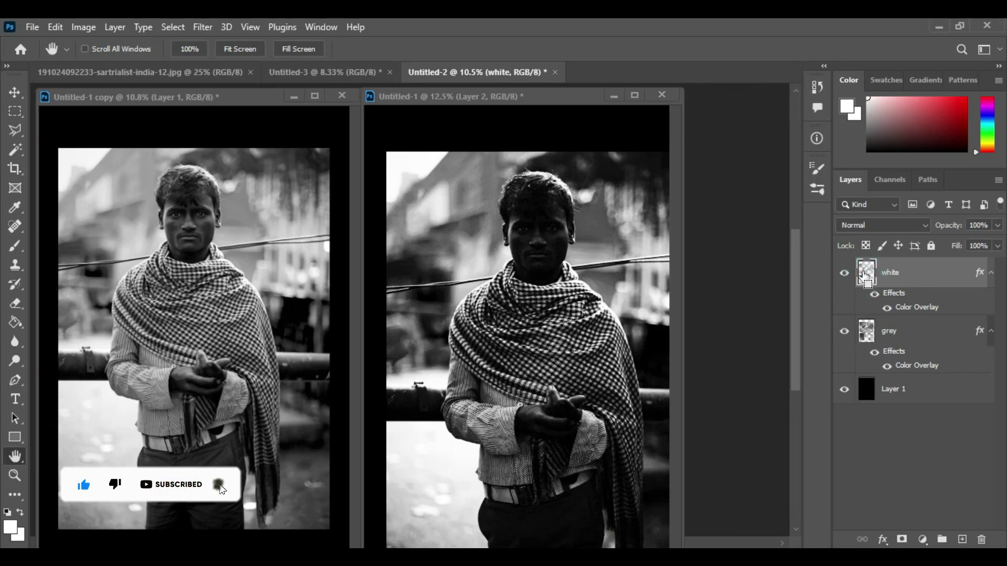
- Open the Layer Style settings of the white layer in Untitled-2 and close them
double_click(863, 273)
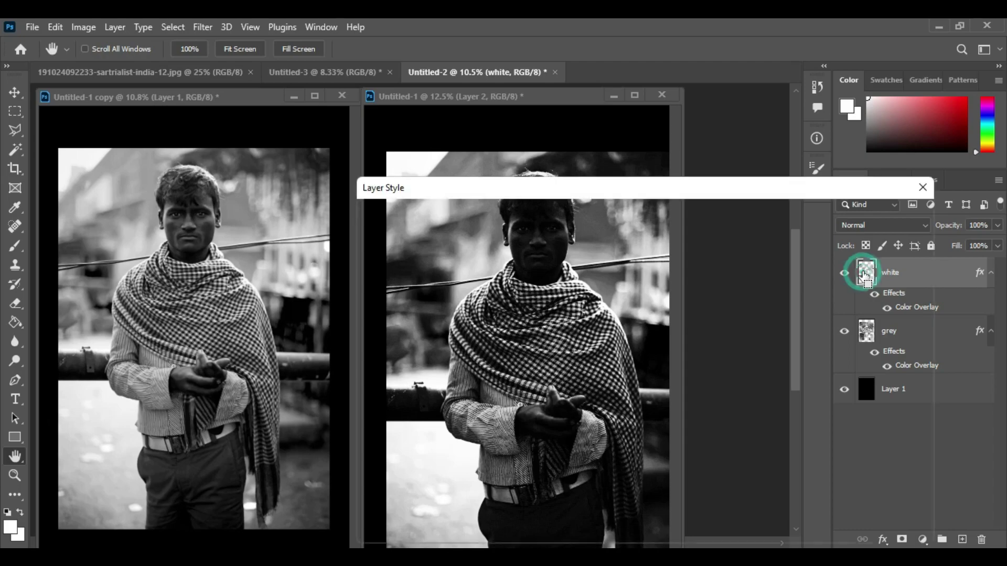
click(873, 246)
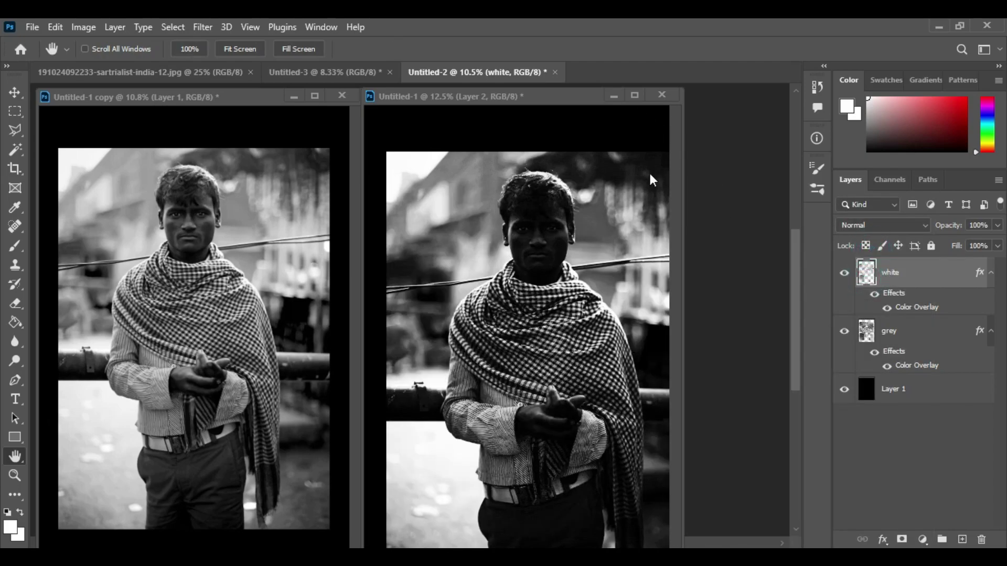
click(531, 96)
key(ctrl+shift+alt+e)
key(ctrl+i)
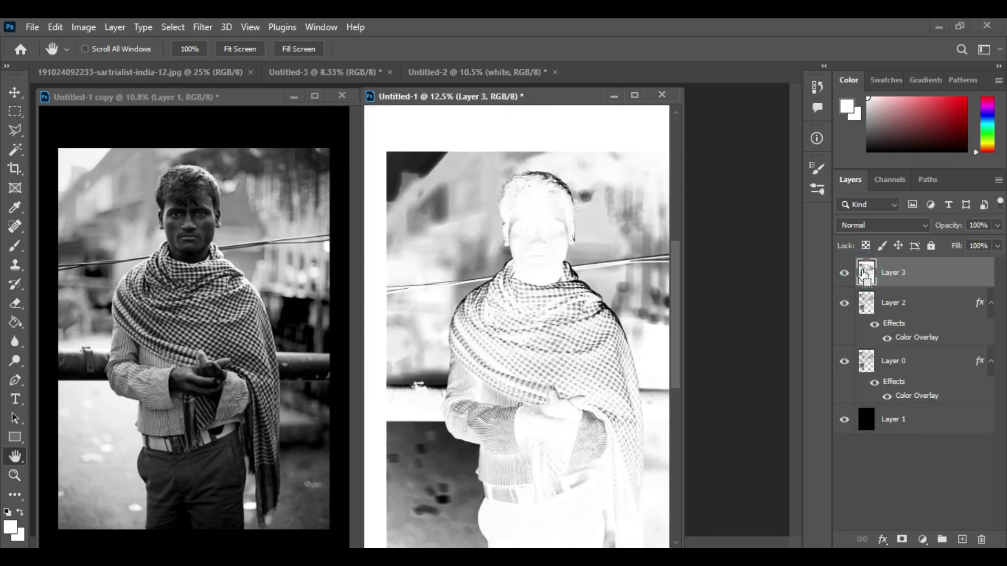
click(903, 304)
right_click(901, 307)
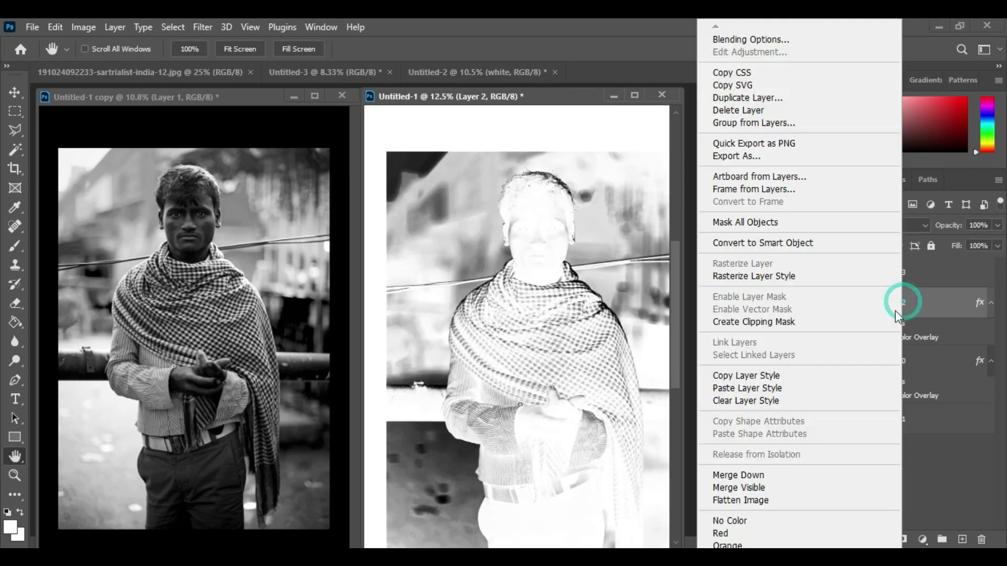
click(801, 376)
click(935, 273)
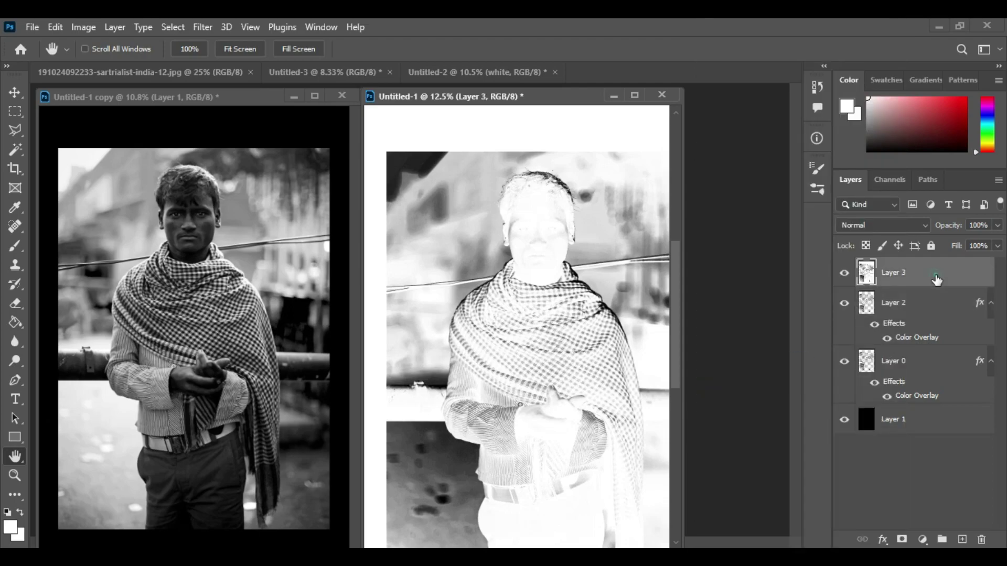
right_click(935, 274)
click(801, 388)
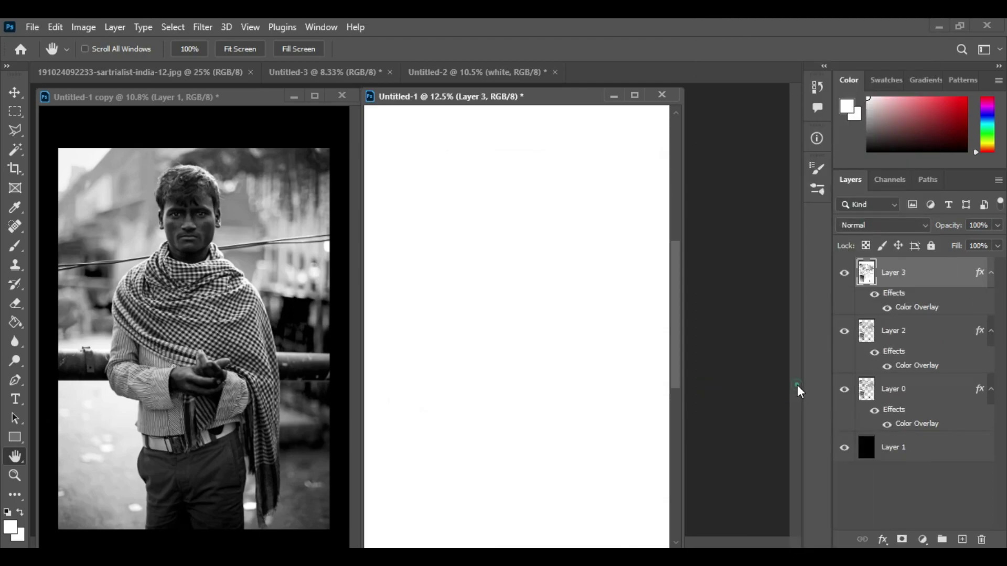
key(ctrl+z)
key(Delete)
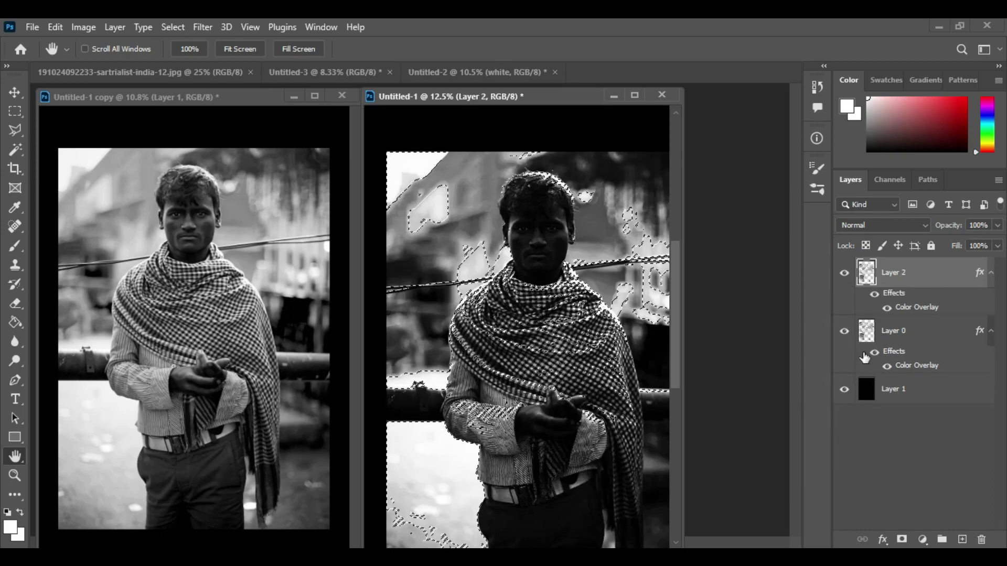
- Load Layer 2's transparency in Untitled-1 as a selection and copy the selected pixels to a new layer
click(916, 282)
key(ctrl+d)
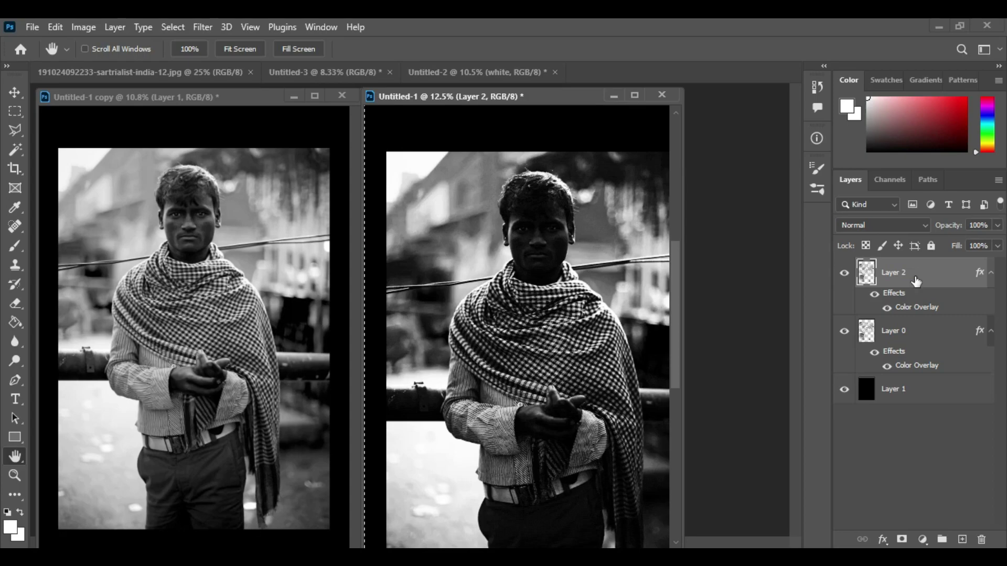
ctrl+click(863, 278)
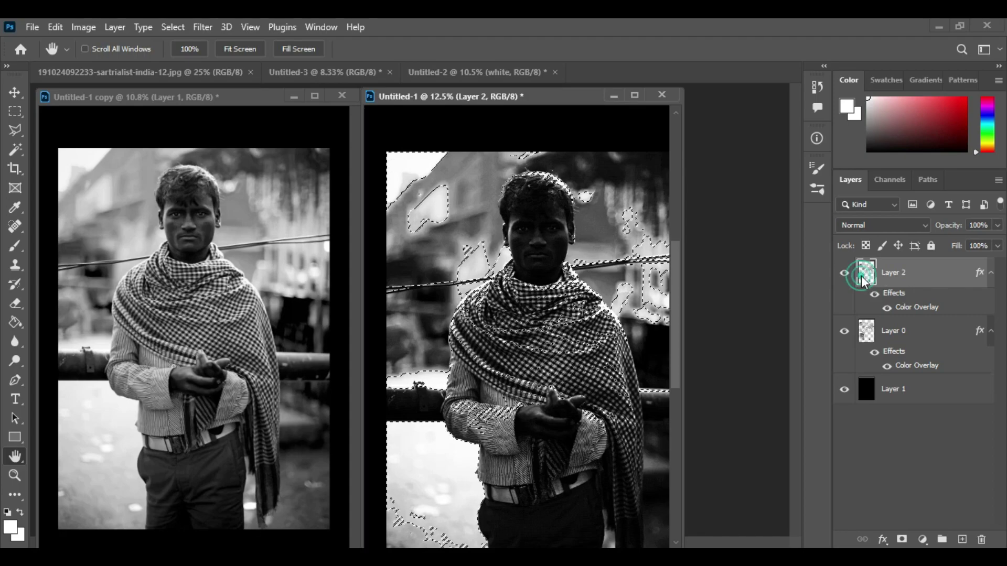
key(ctrl+j)
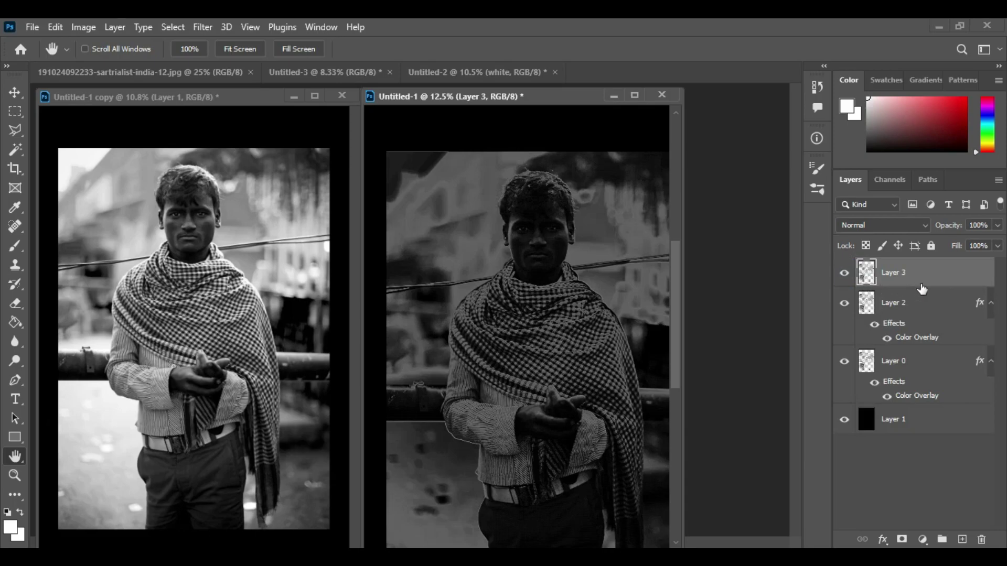
- Copy Layer 2's layer style and paste it onto Layer 3 in Untitled-1
right_click(919, 307)
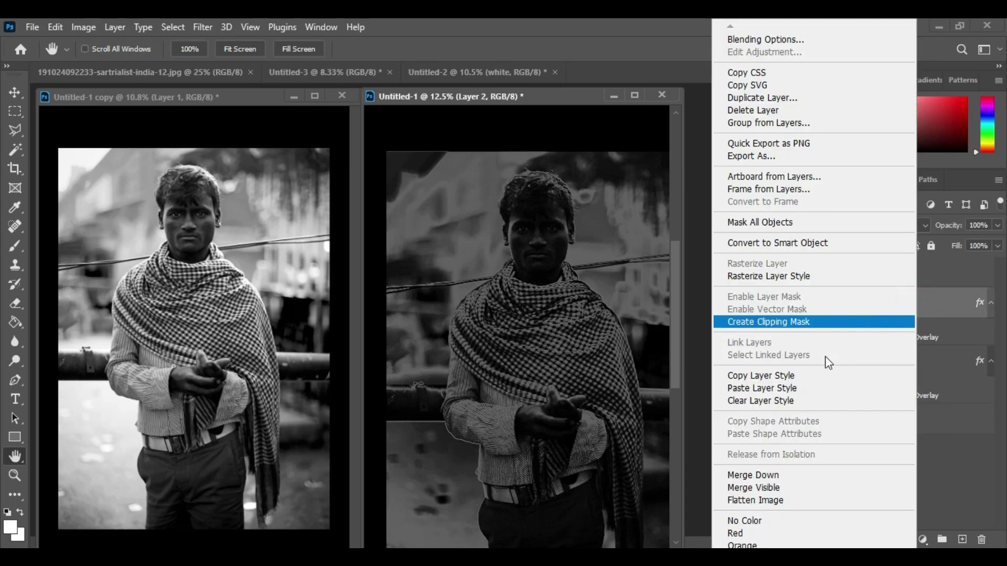
click(817, 380)
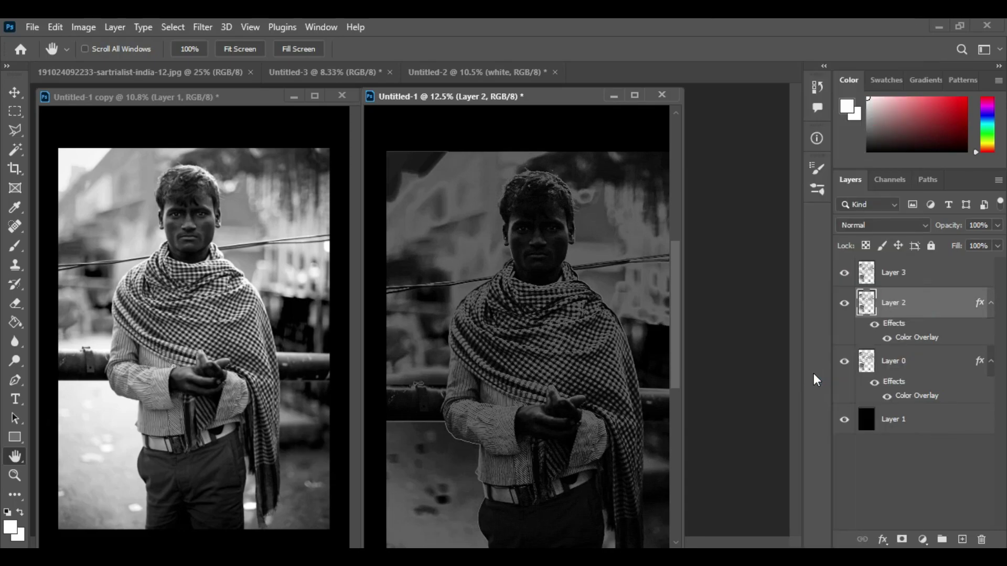
right_click(915, 278)
click(939, 282)
right_click(938, 281)
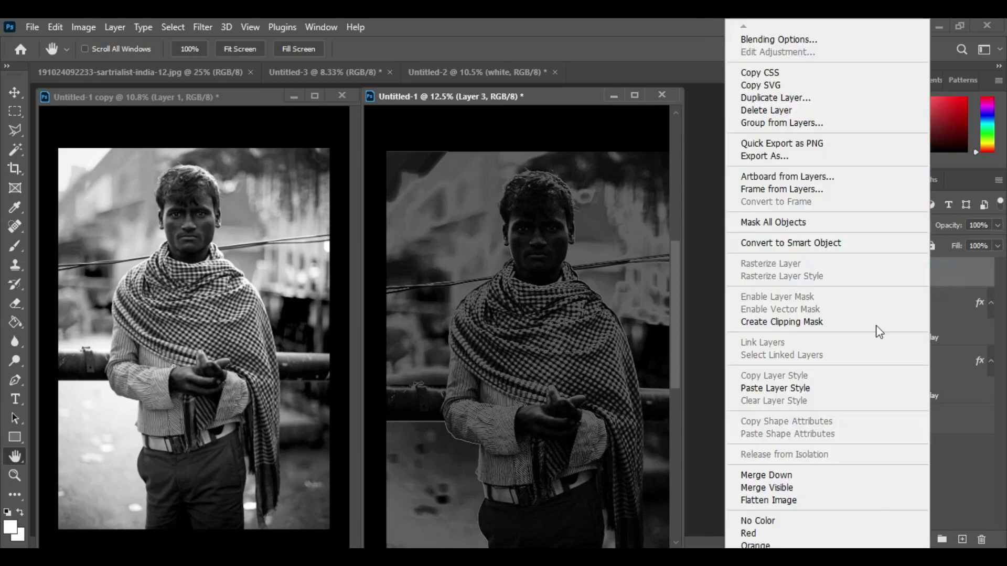
click(798, 388)
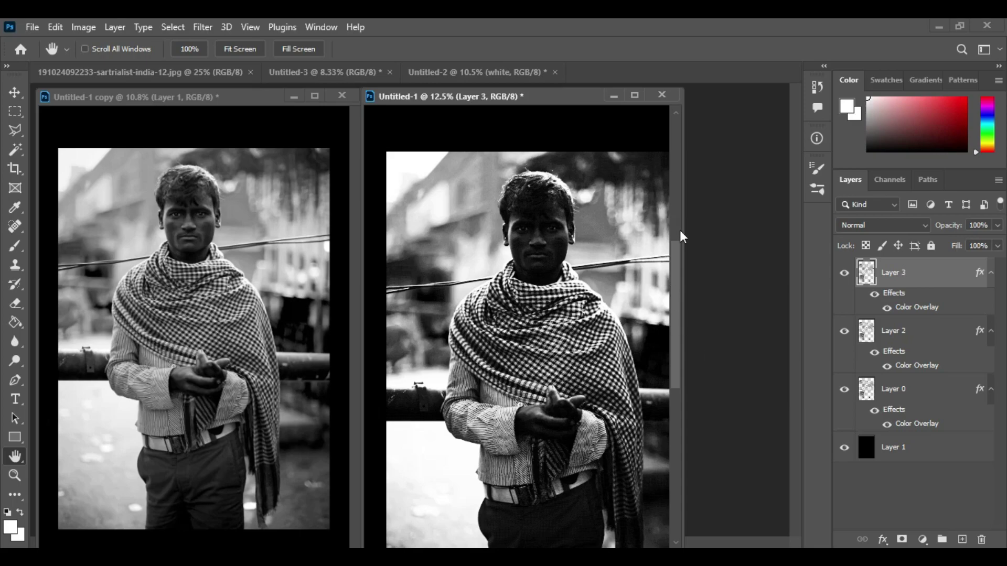
- Widen the Untitled-1 window and examine the result of its Layer 0, Layer 2 and Layer 3 against Untitled-1 copy
drag(685, 240, 749, 234)
scroll(698, 277, down, 3)
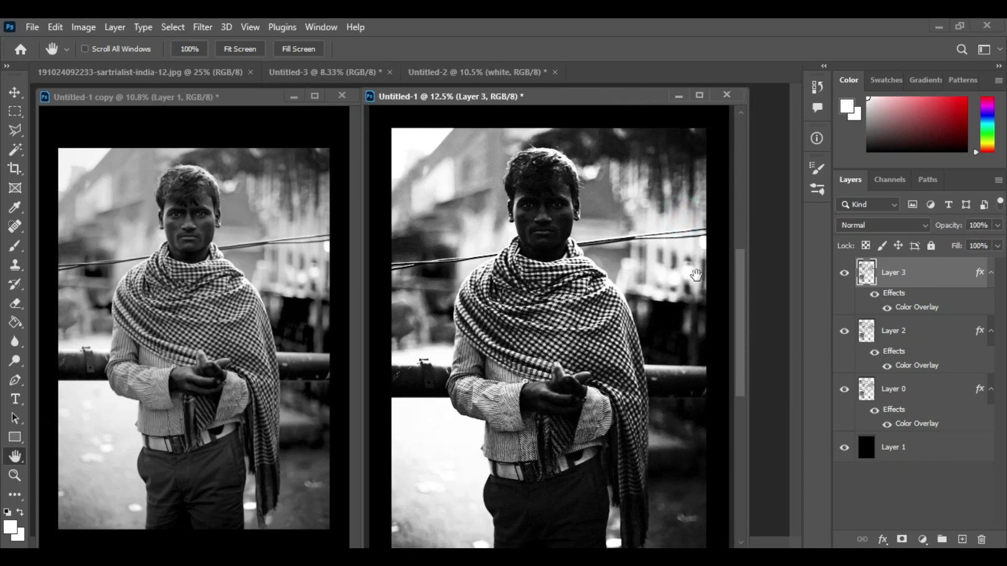
scroll(698, 277, down, 1)
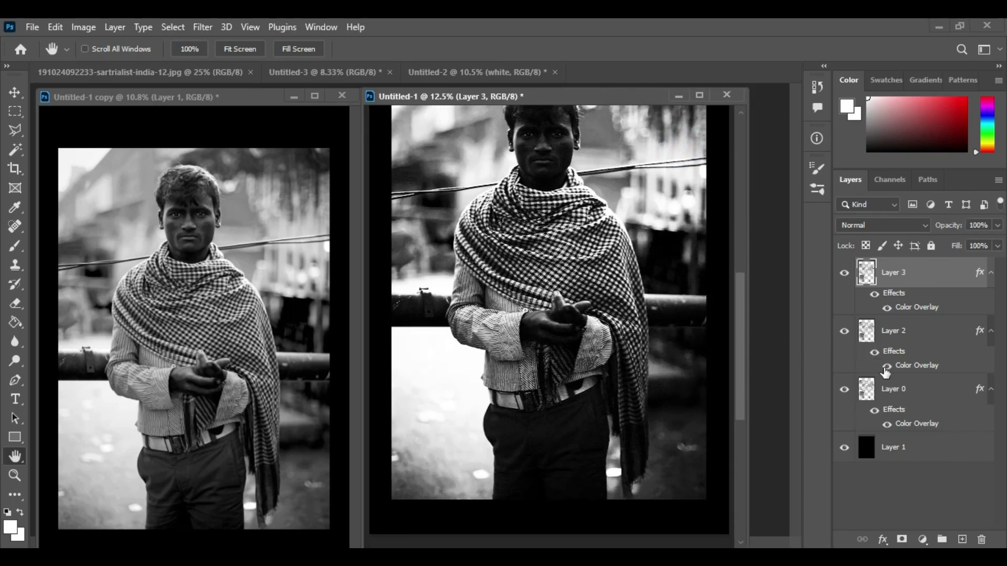
click(884, 389)
click(883, 331)
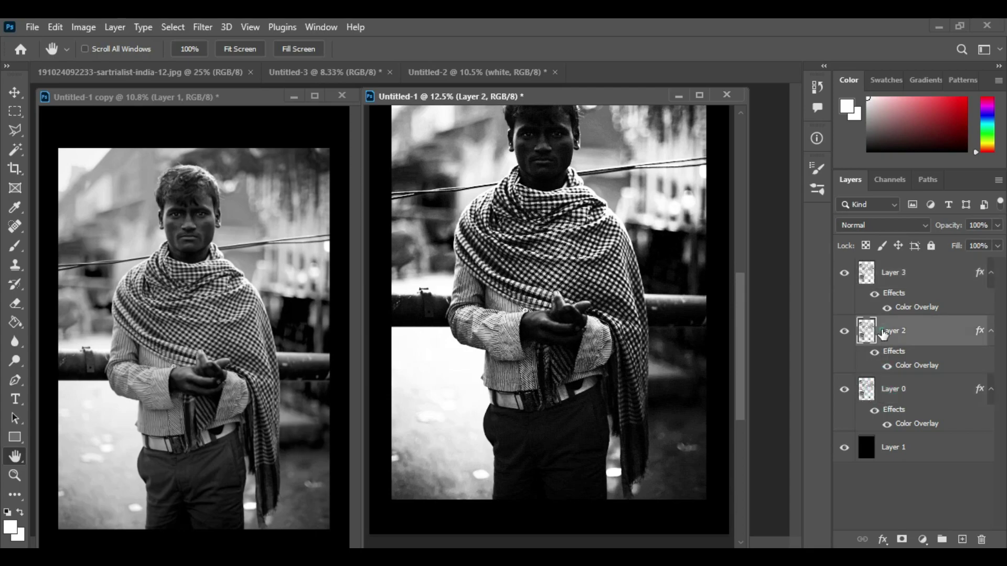
click(886, 277)
scroll(695, 307, up, 2)
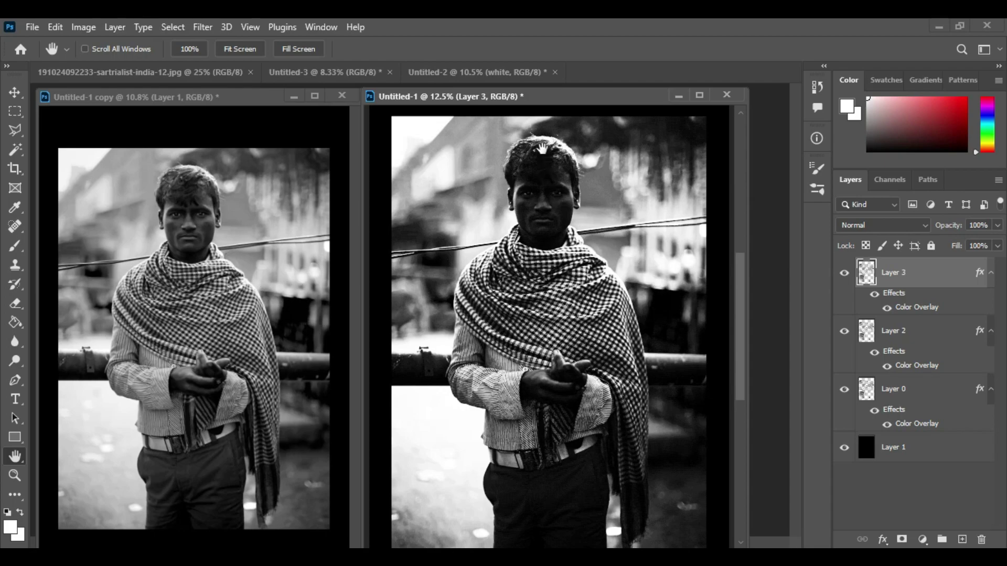
- Look through the other documents and check the grey, white and black t-shirt channels of Untitled-1 copy, returning to the RGB composite
click(300, 73)
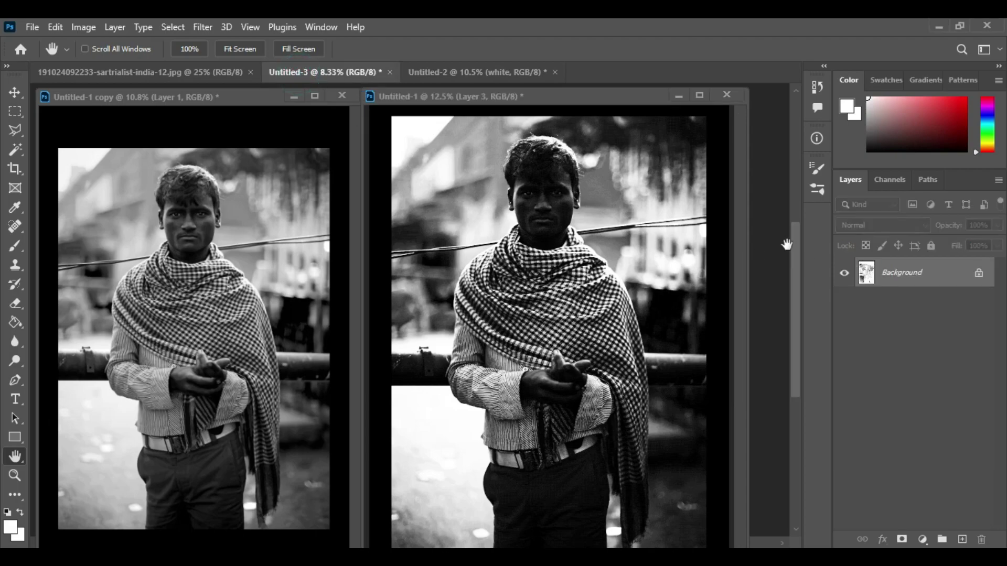
click(209, 74)
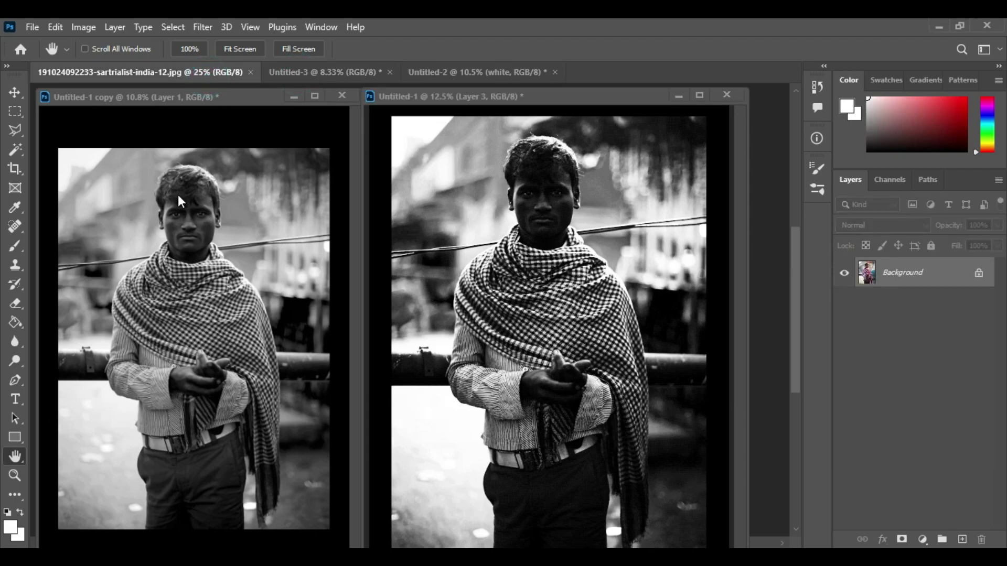
click(222, 96)
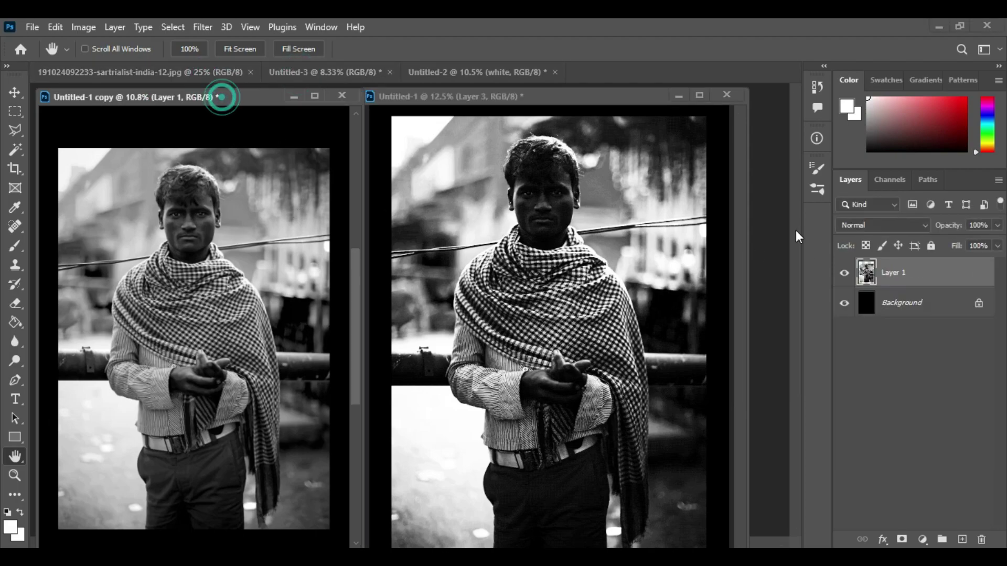
click(886, 179)
click(904, 349)
click(898, 368)
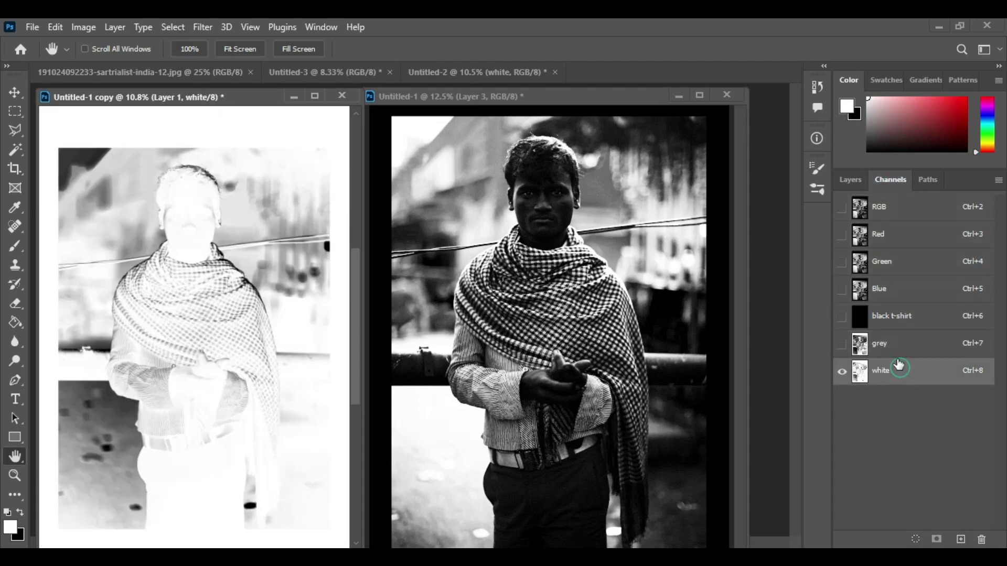
click(899, 321)
click(877, 210)
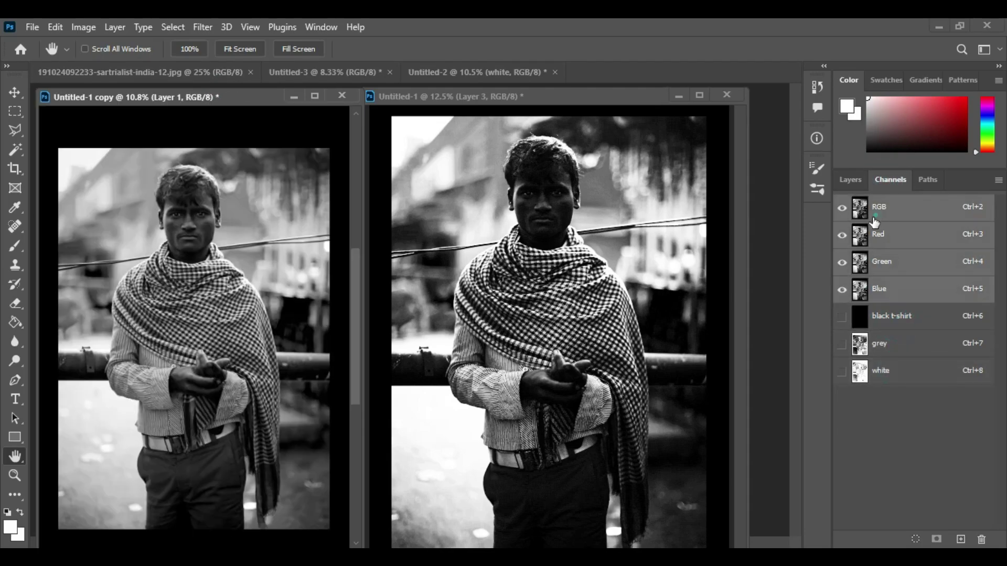
- Group Untitled-2 with the Untitled-1 window and check the grey layer's Color Overlay colour
drag(484, 77, 514, 115)
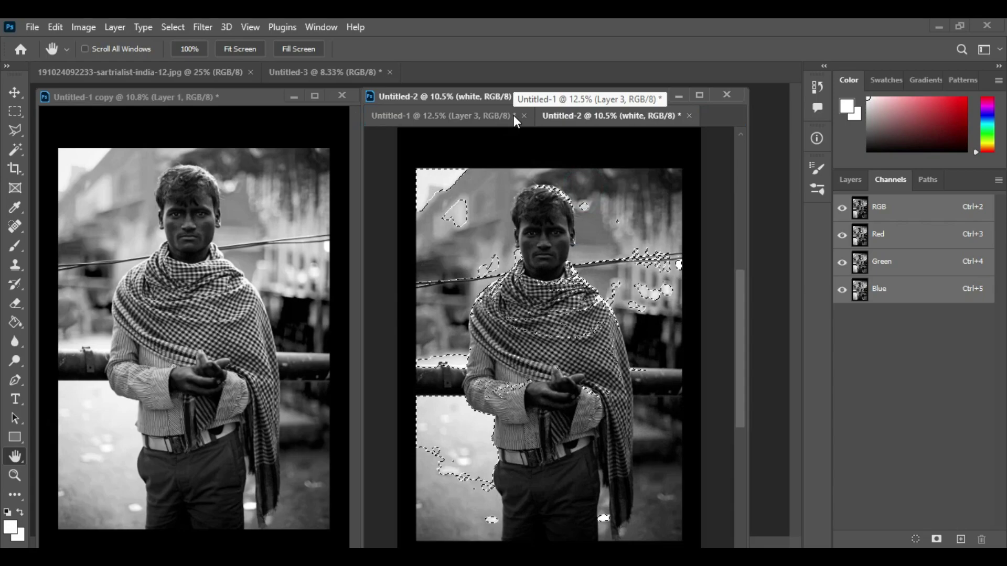
click(849, 181)
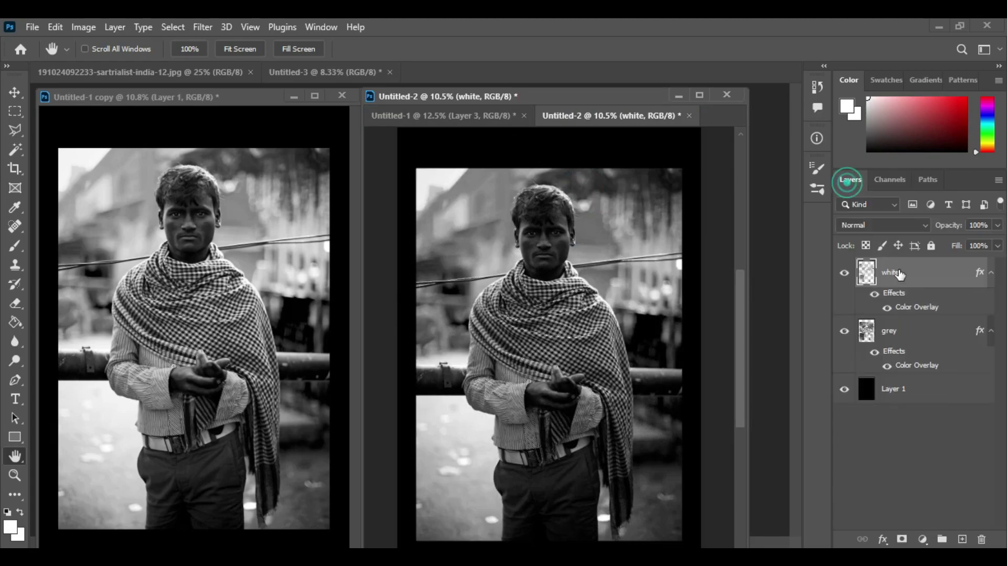
click(892, 338)
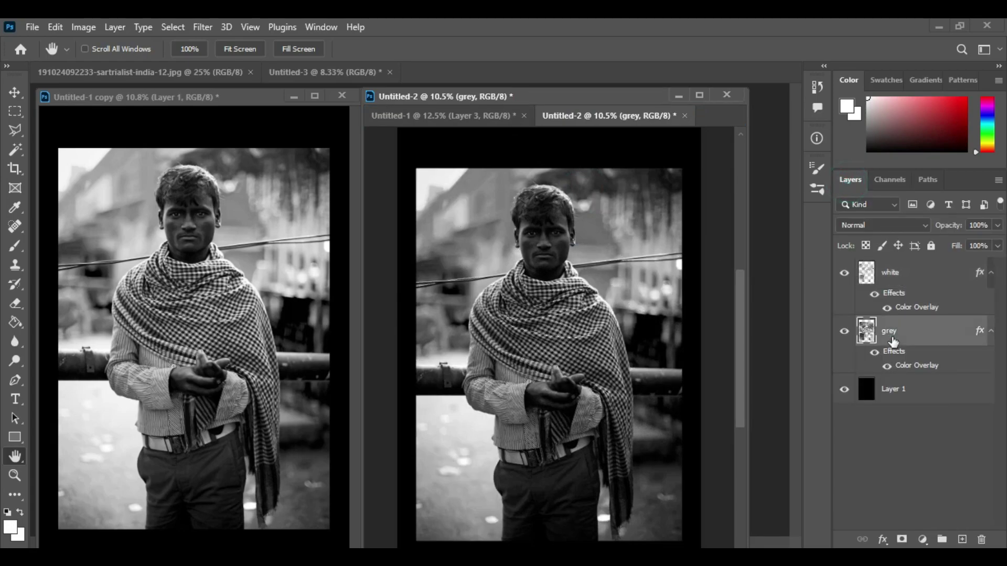
double_click(949, 367)
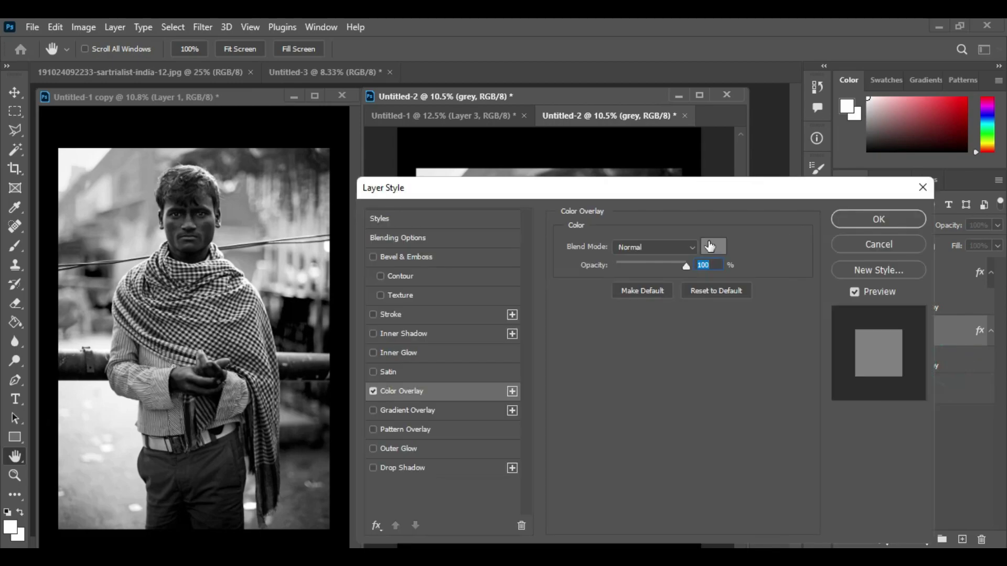
click(711, 246)
click(826, 267)
click(851, 224)
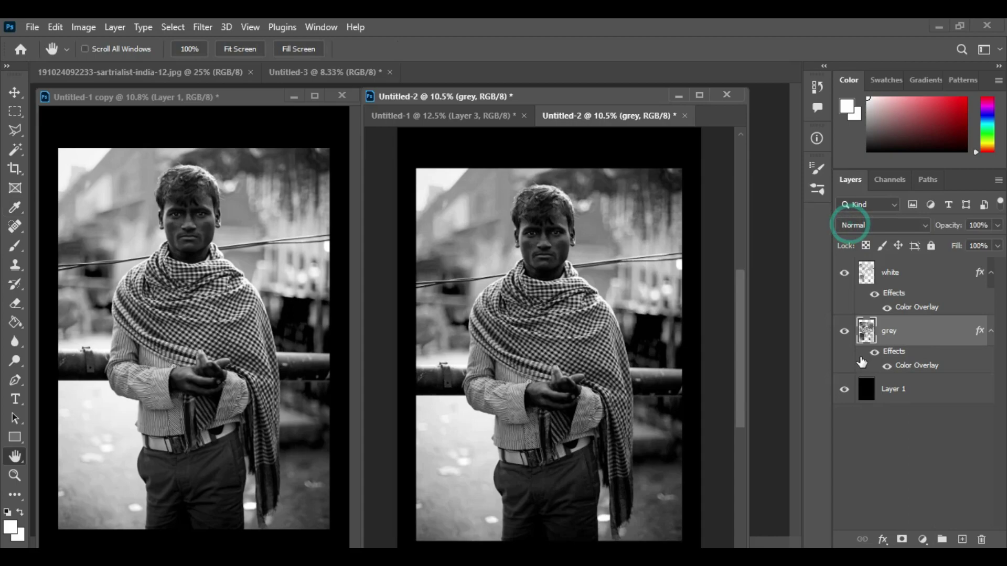
- Toggle the white layer in Untitled-2 to compare its contribution and leave it hidden
click(845, 273)
click(845, 273)
click(845, 273)
click(846, 275)
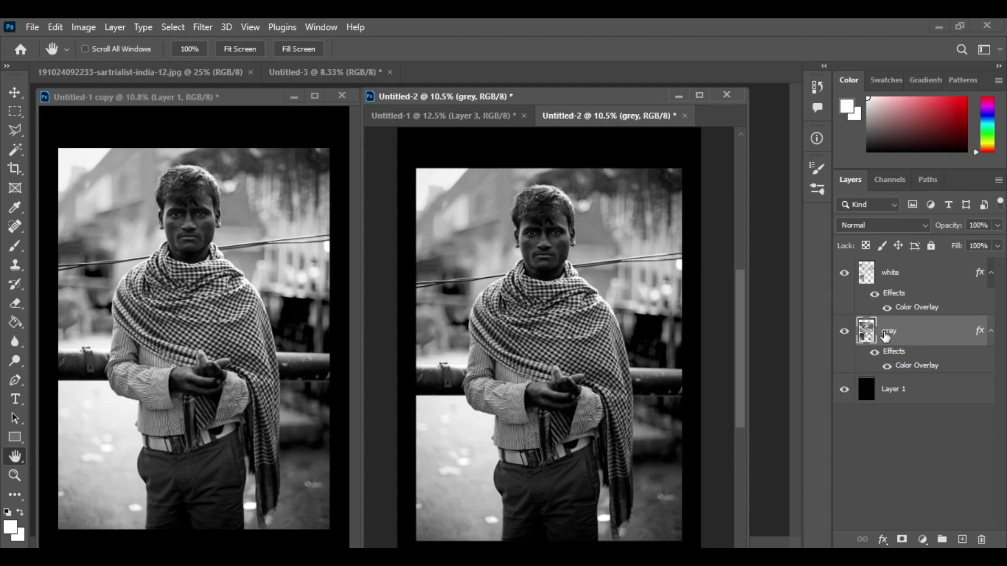
click(844, 274)
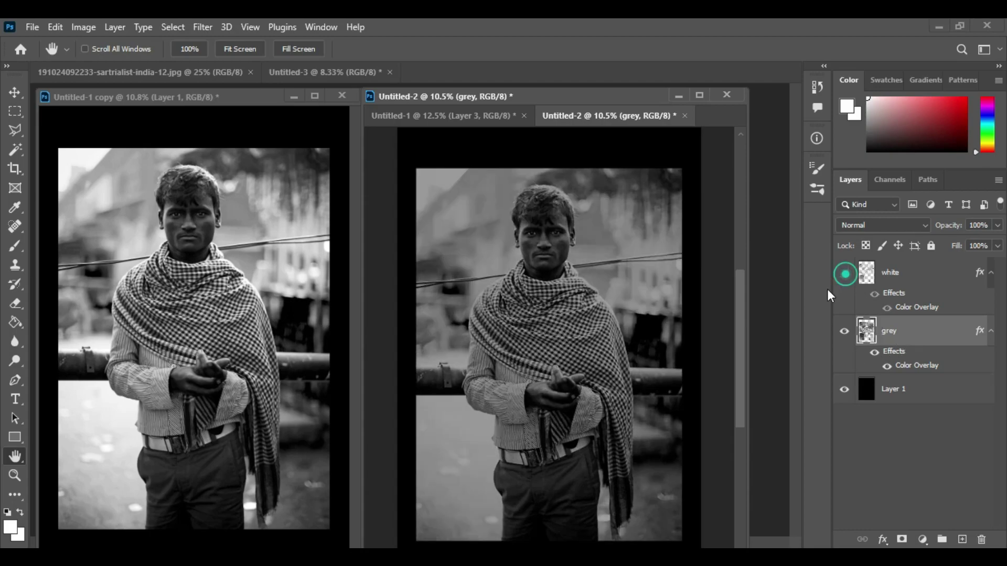
- Add a white (#ffffff) Color Overlay to Layer 1 in Untitled-2
click(902, 400)
double_click(950, 394)
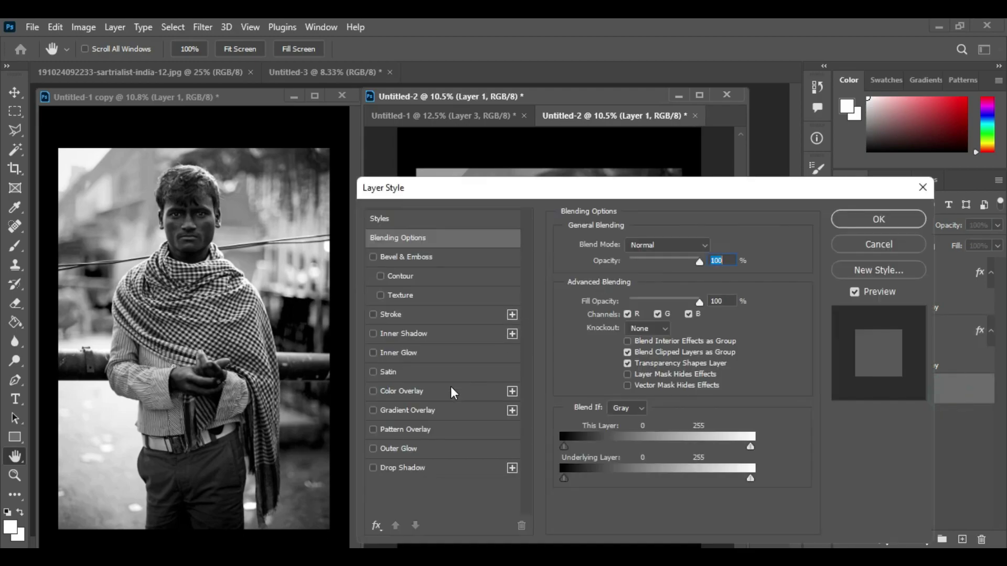
click(410, 395)
click(713, 246)
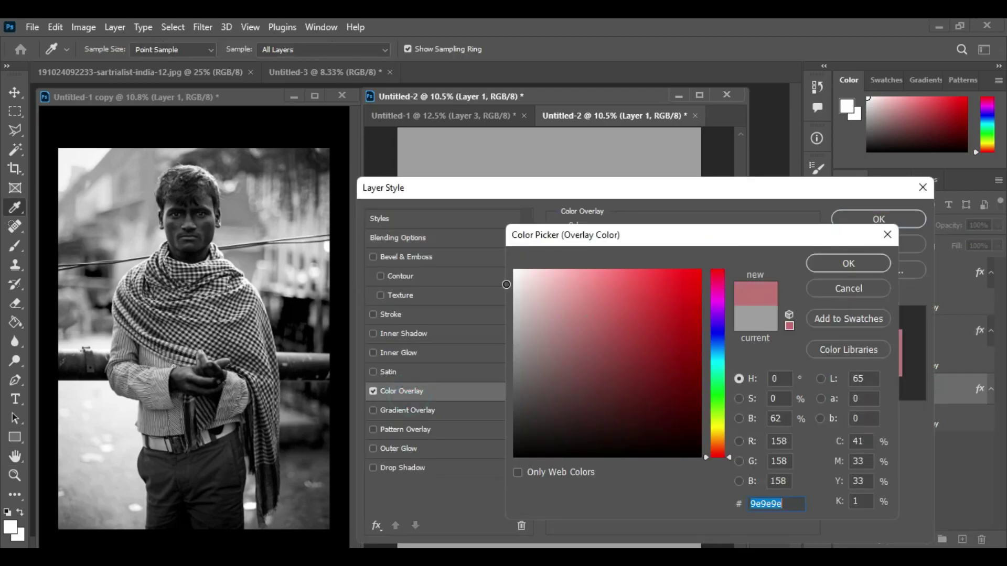
text(ffffff)
click(824, 263)
click(864, 219)
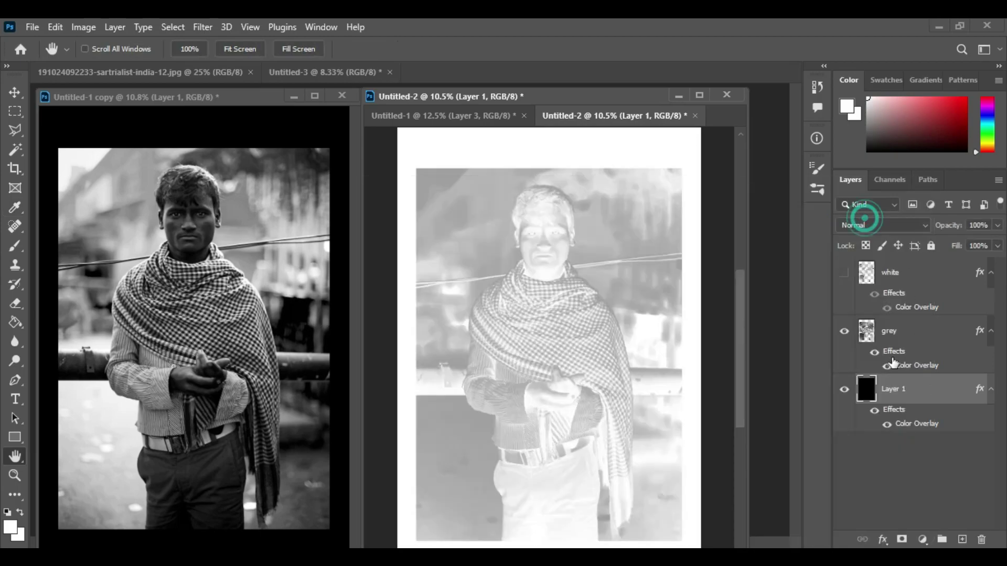
- Turn off the effects of the grey and white layers and view each separately over Layer 1, leaving the grey layer shown
click(872, 352)
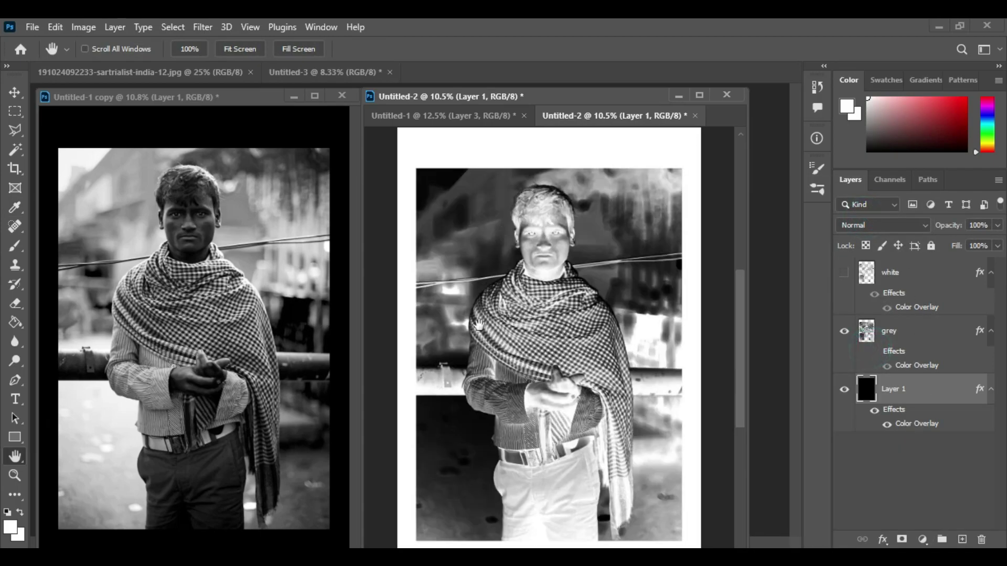
click(894, 331)
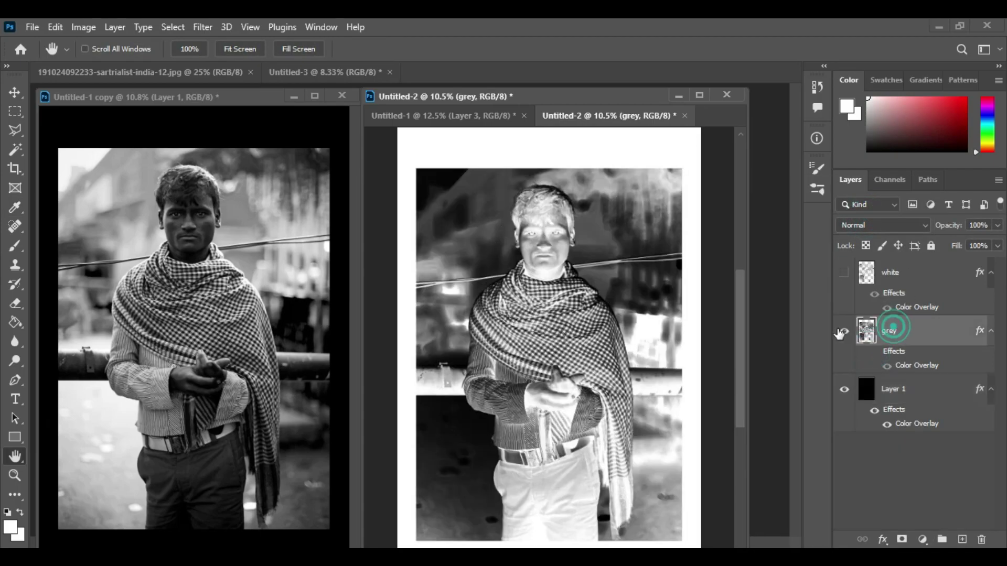
click(845, 332)
click(844, 272)
click(871, 294)
click(845, 332)
- Dock Untitled-1 and Untitled-2 back among the tabbed documents and dock Untitled-1 copy in its own pane above them
click(698, 96)
click(956, 29)
drag(601, 97, 598, 79)
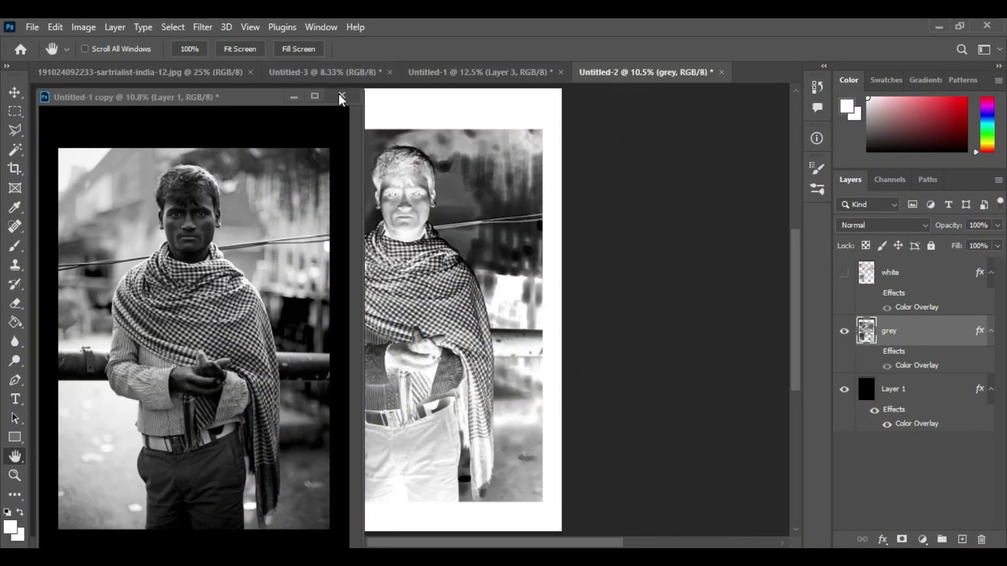
drag(245, 99, 244, 62)
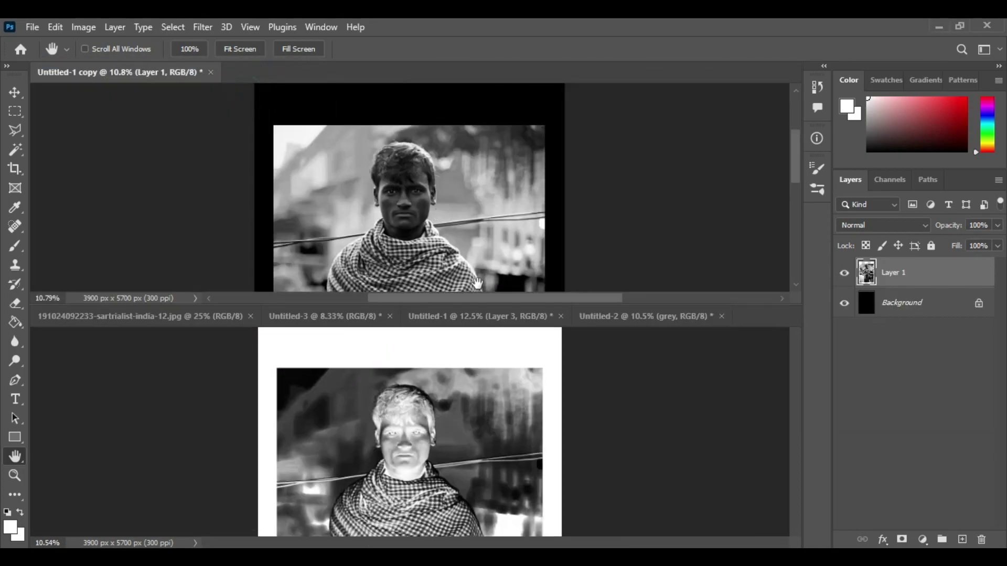
- Dock Untitled-1 copy back among the tabbed documents and bring Untitled-2 to the front
key(ctrl+a)
drag(149, 74, 281, 80)
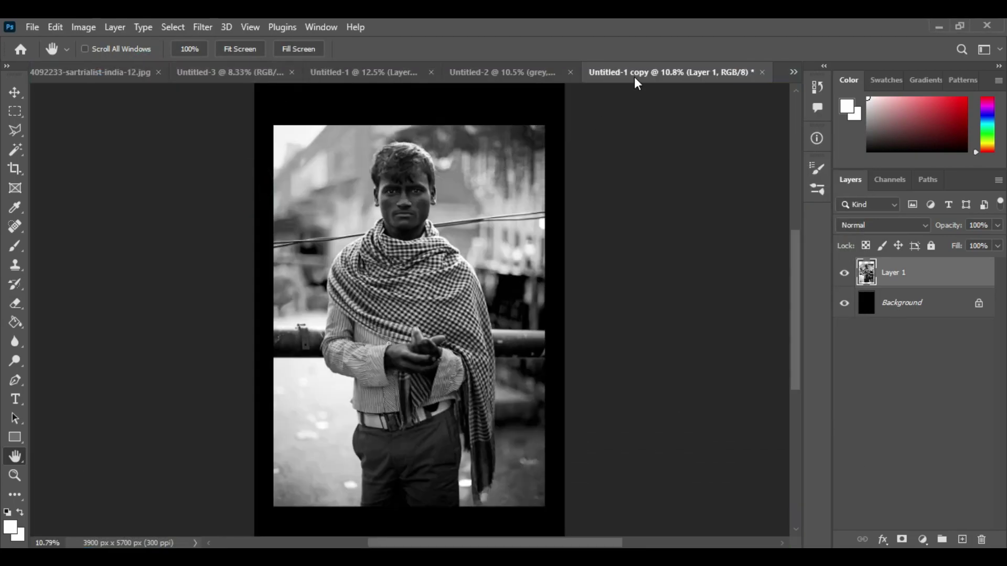
click(470, 73)
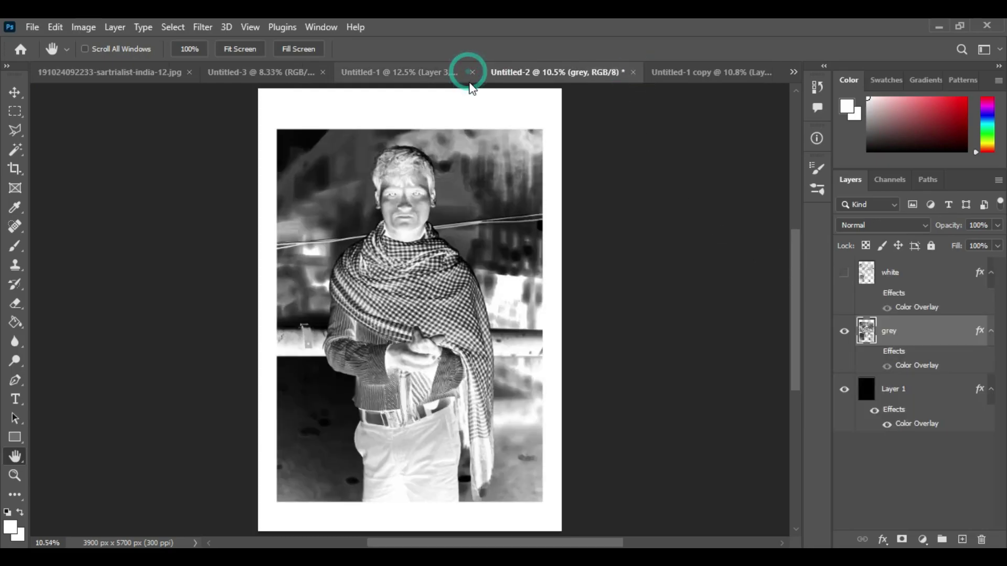
- Examine the grey layer's halftone dots at 200% on the striped sleeve in Untitled-2
click(15, 476)
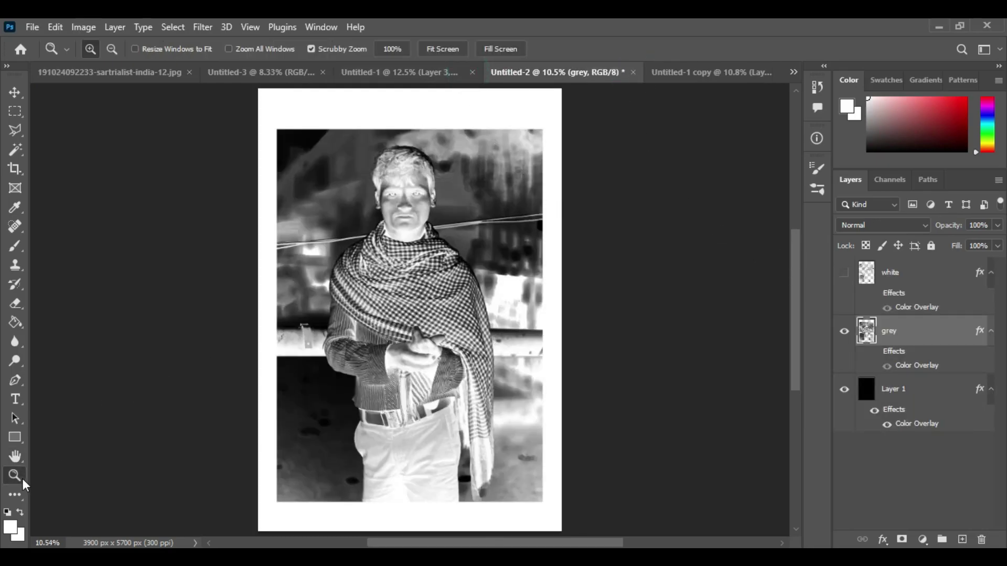
click(349, 400)
click(349, 400)
click(377, 384)
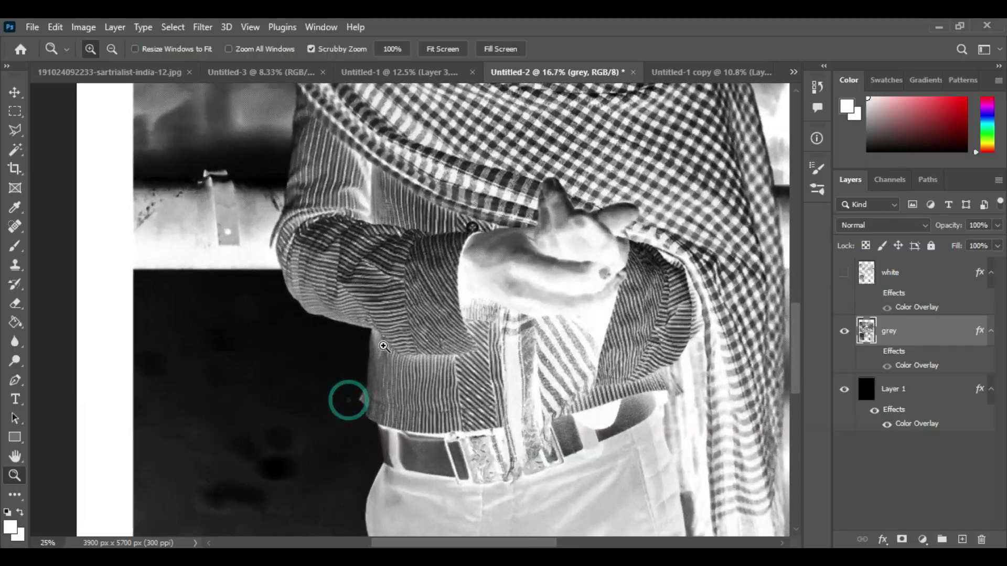
click(386, 295)
click(386, 300)
click(386, 300)
click(385, 301)
scroll(385, 300, up, 5)
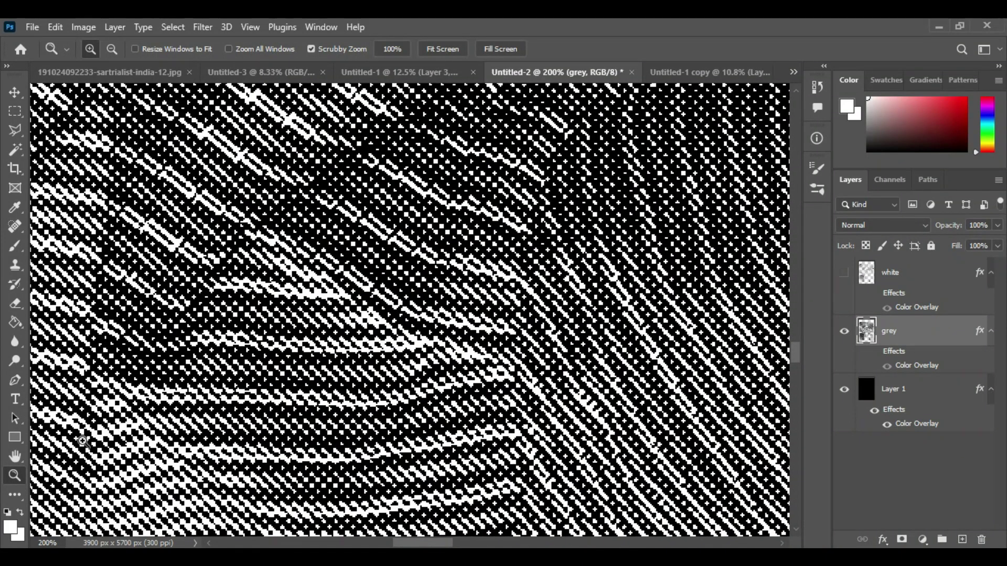
- Inspect the grey layer's halftone at 66.7% from the sleeve up over the scarf to the face
click(111, 48)
click(403, 307)
click(401, 304)
click(402, 308)
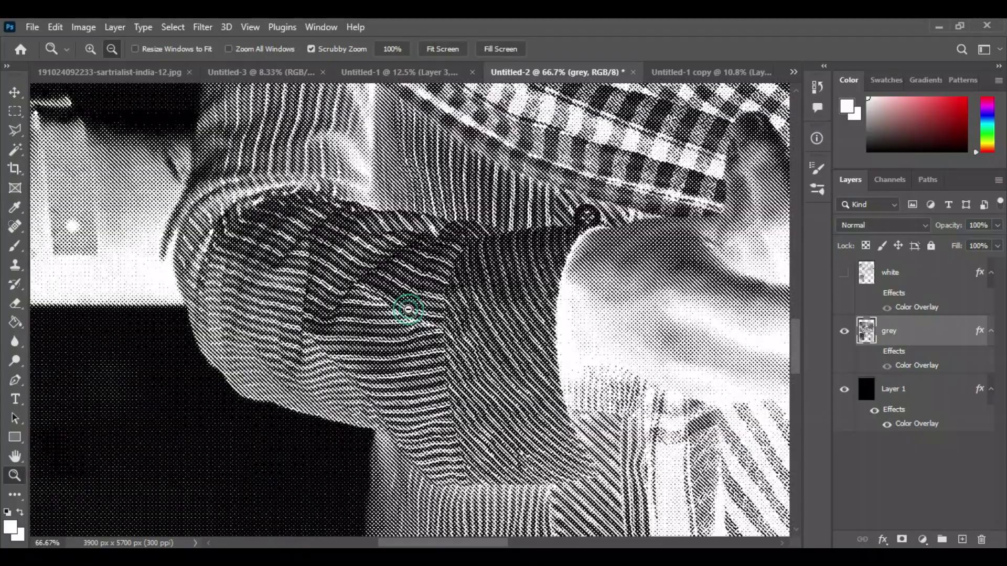
scroll(408, 310, up, 8)
scroll(409, 309, up, 15)
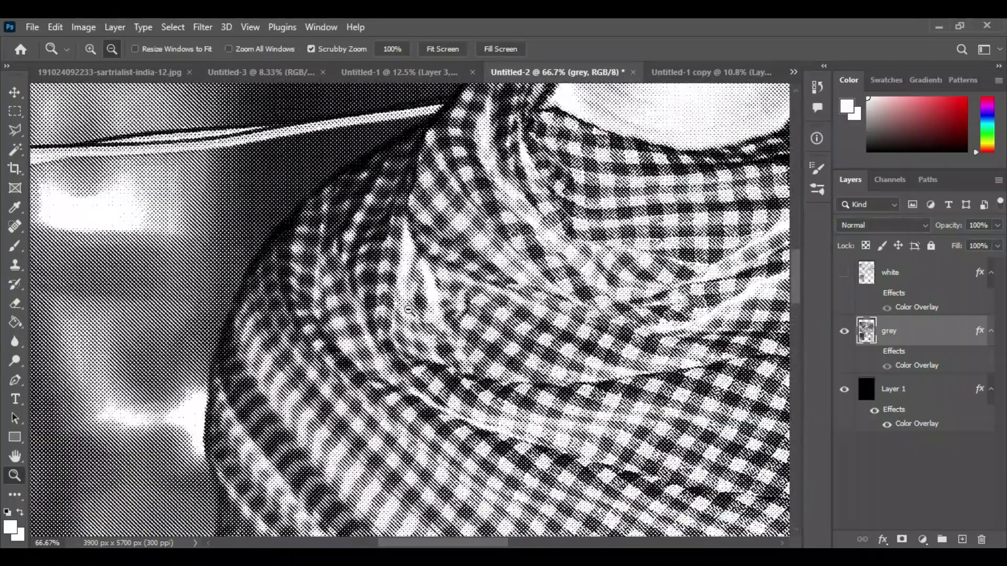
scroll(409, 310, up, 1)
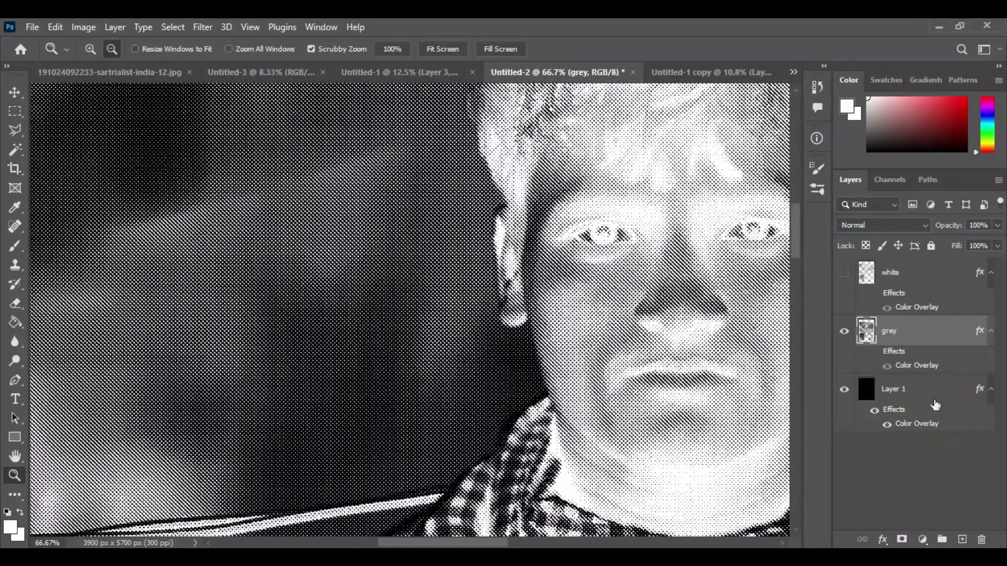
- Hide the grey layer and show the white layer over Layer 1 with the white layer's effects turned off
click(847, 337)
click(844, 272)
click(872, 298)
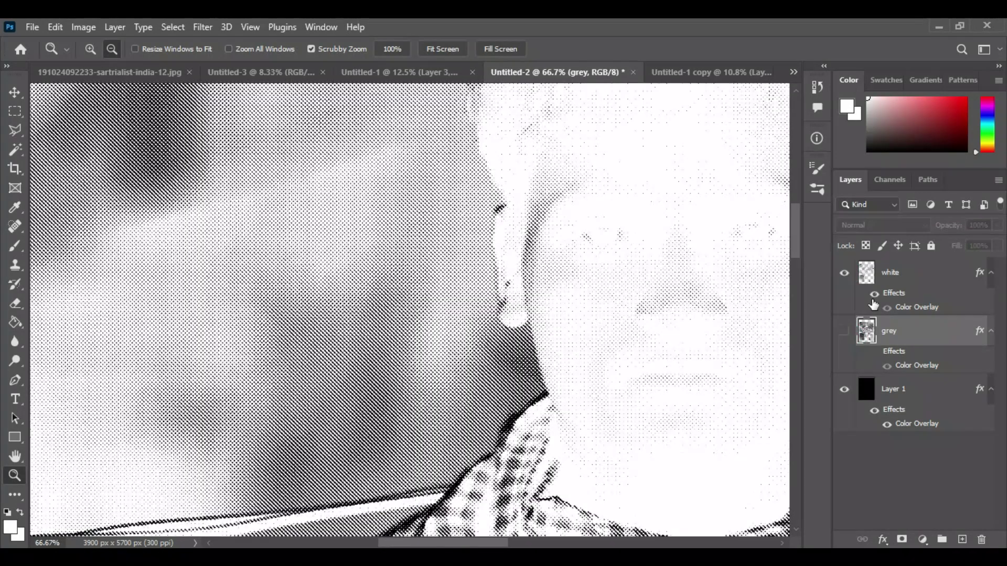
click(15, 458)
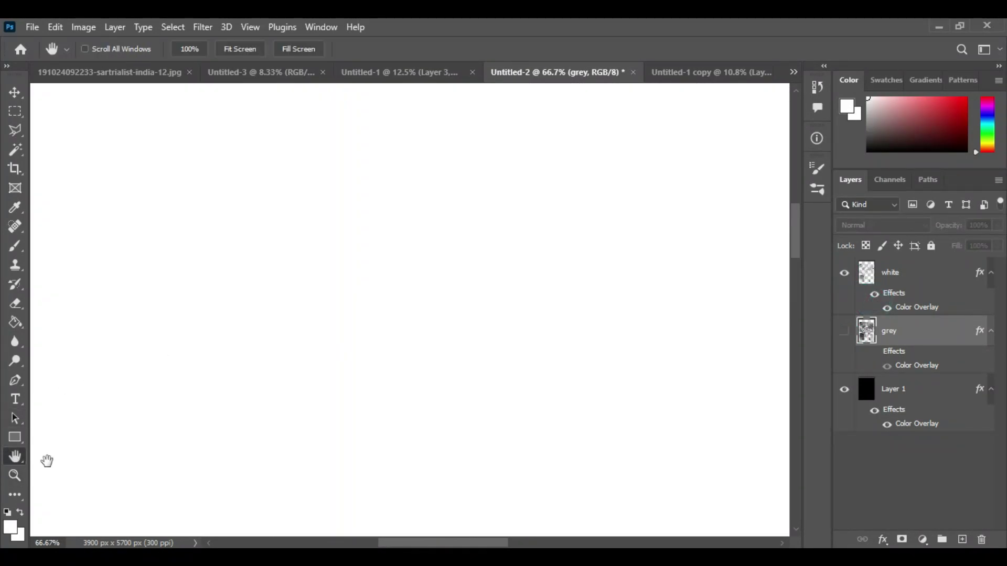
drag(422, 452, 422, 263)
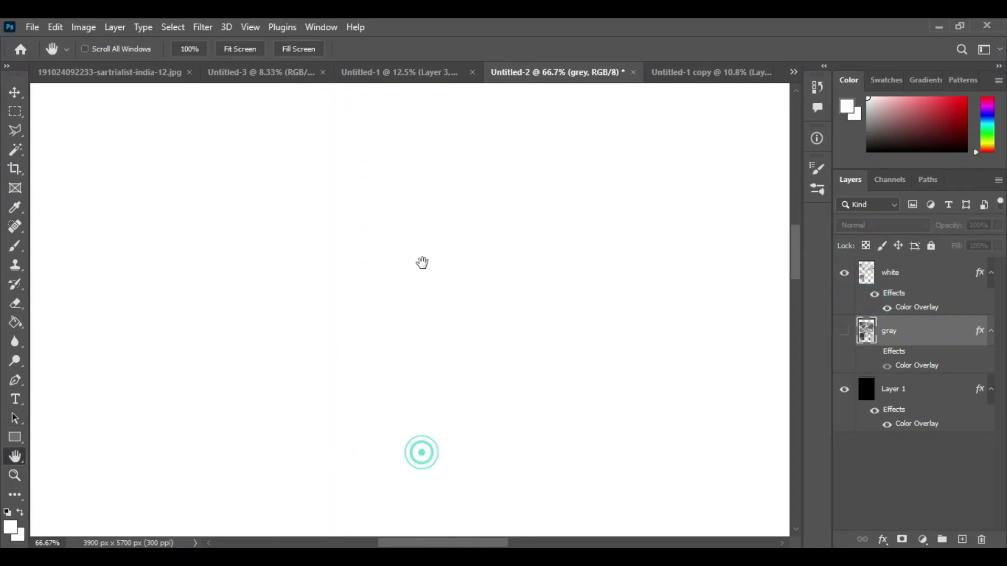
double_click(13, 459)
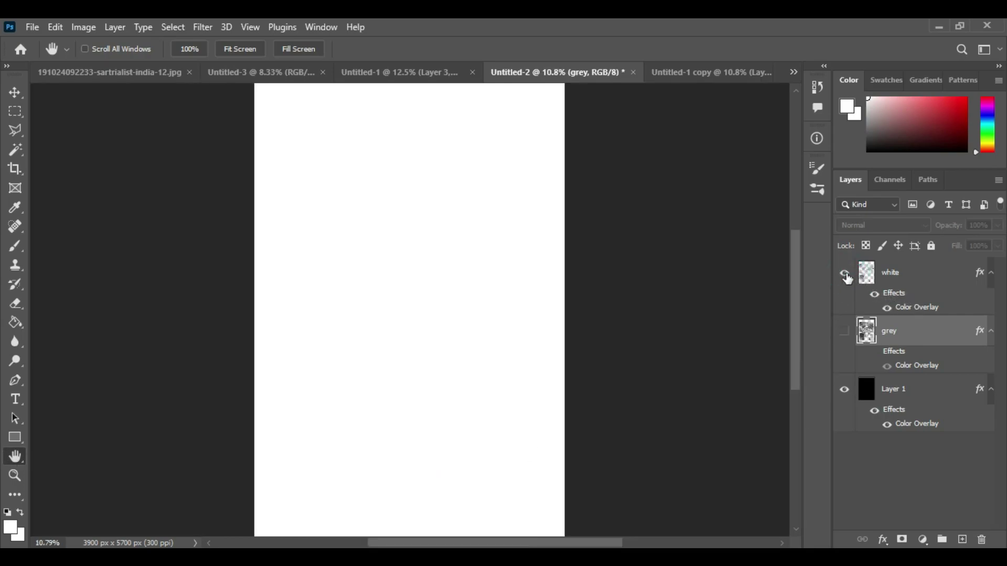
click(892, 294)
click(873, 294)
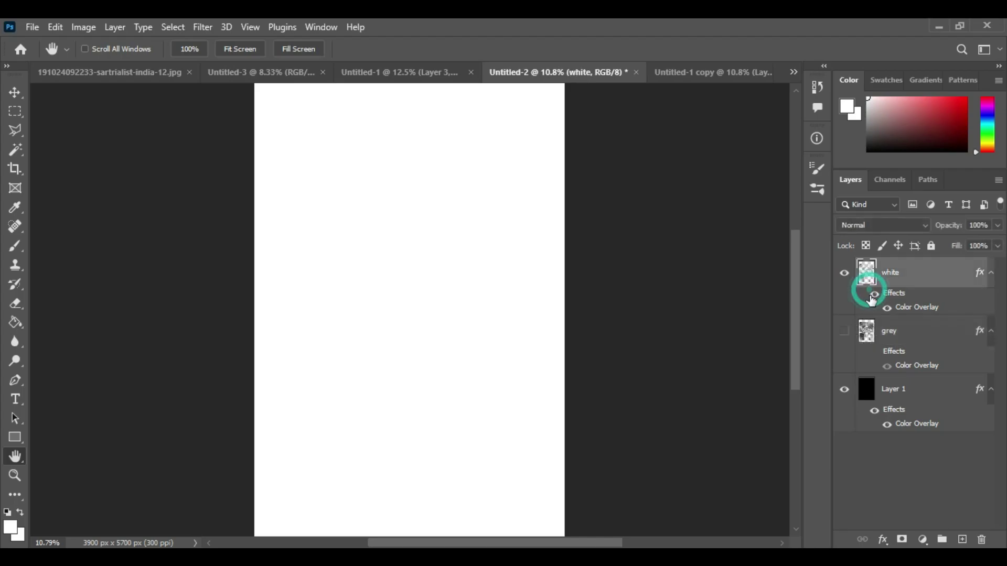
- Examine the white layer's halftone dots at 50% on the scarf, head and upper background
click(14, 475)
drag(365, 331, 234, 275)
click(90, 50)
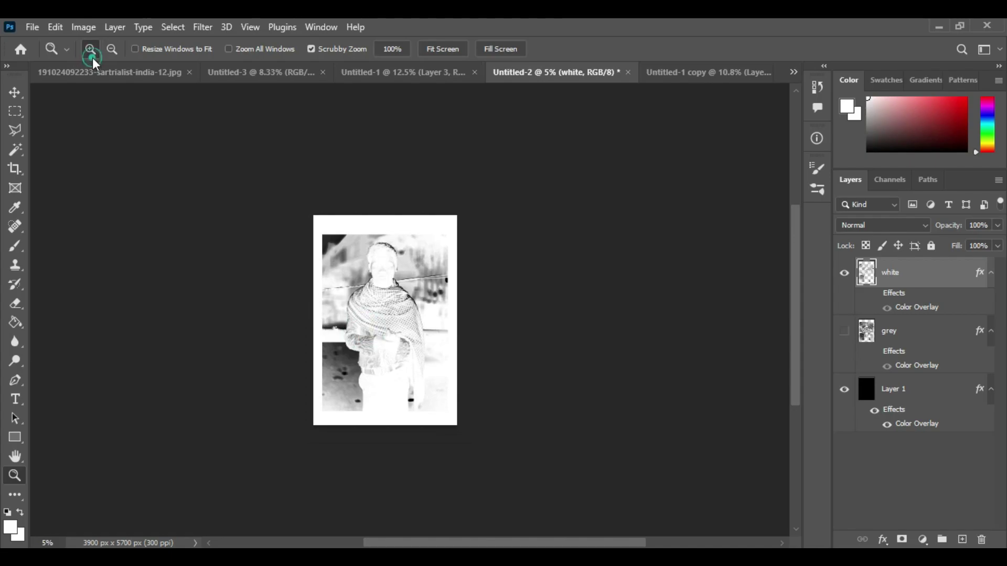
click(418, 307)
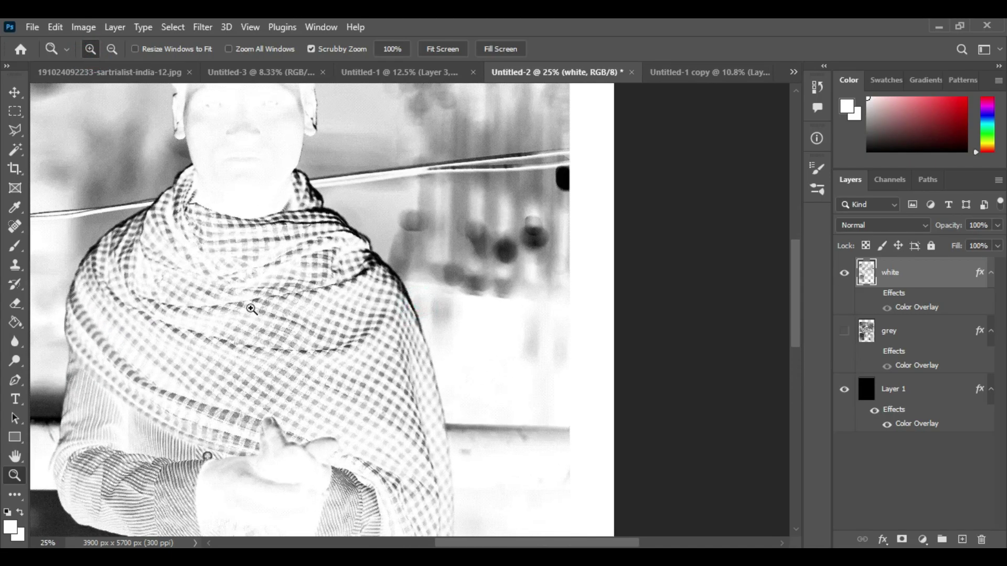
click(252, 306)
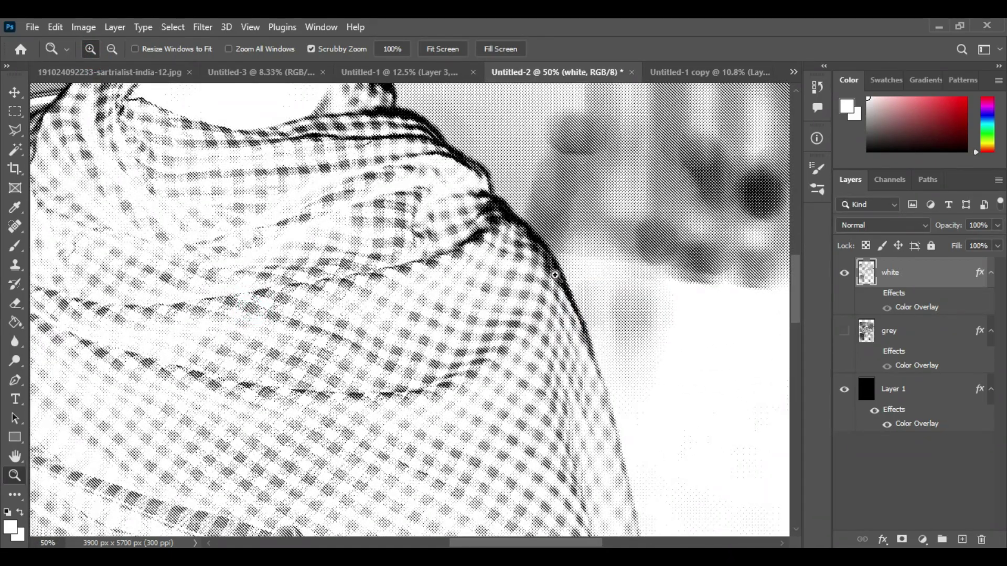
scroll(687, 265, up, 10)
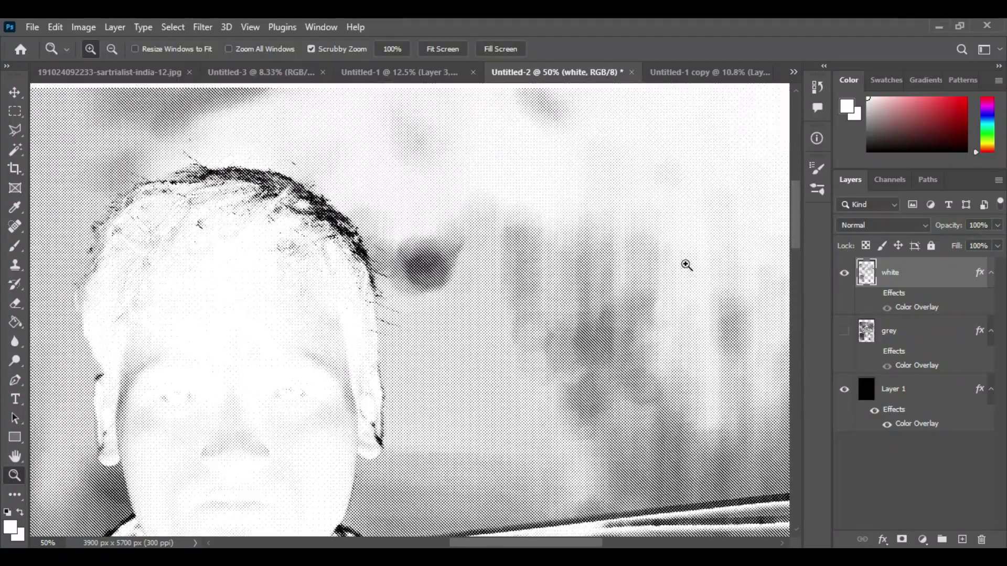
scroll(687, 265, up, 3)
- Inspect the white layer's halftone across the scarf, hands, belt and lower background
click(12, 459)
drag(198, 432, 624, 190)
drag(449, 390, 562, 144)
drag(577, 364, 389, 132)
drag(524, 457, 418, 263)
drag(524, 322, 512, 292)
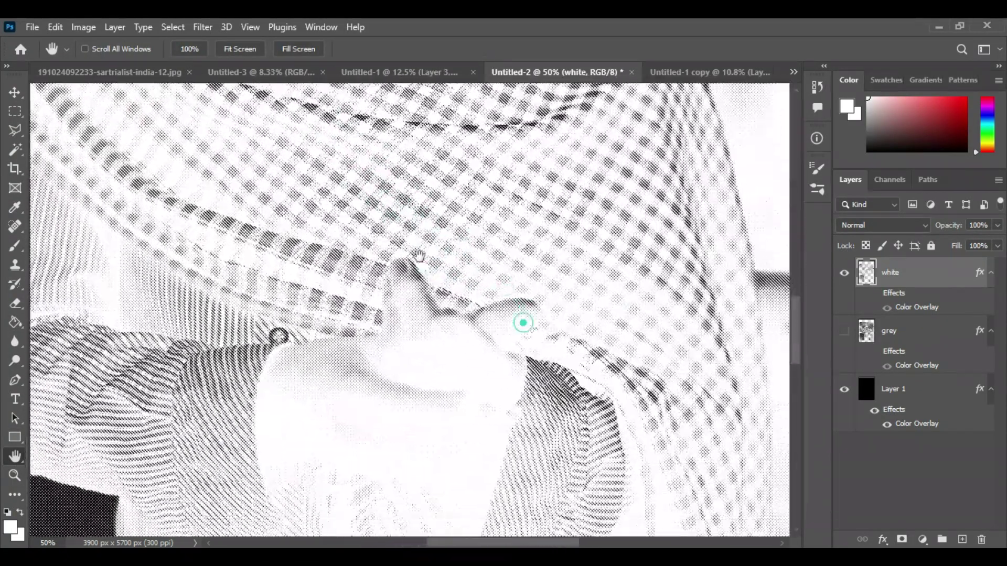
drag(512, 431, 519, 229)
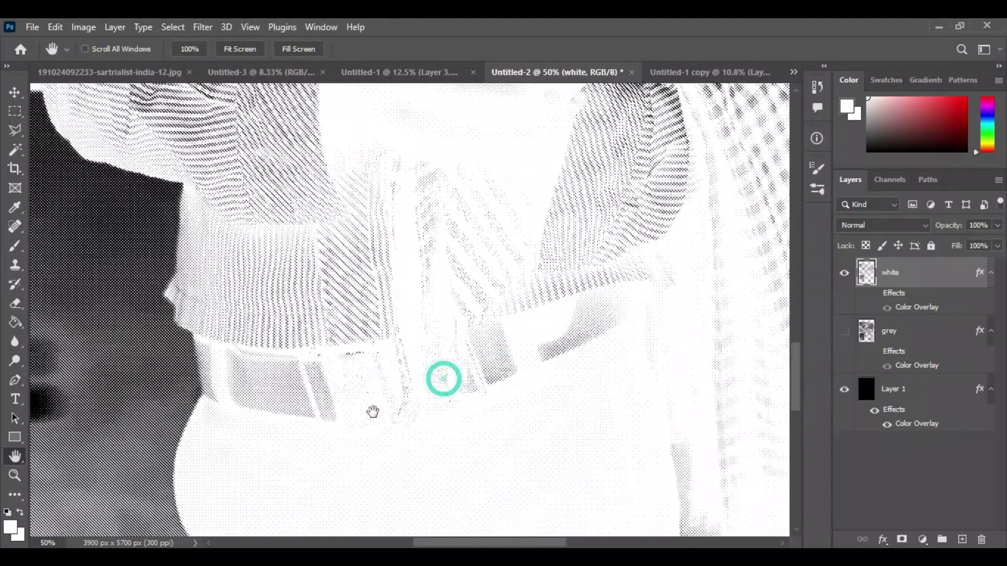
drag(378, 410, 638, 321)
drag(442, 449, 481, 242)
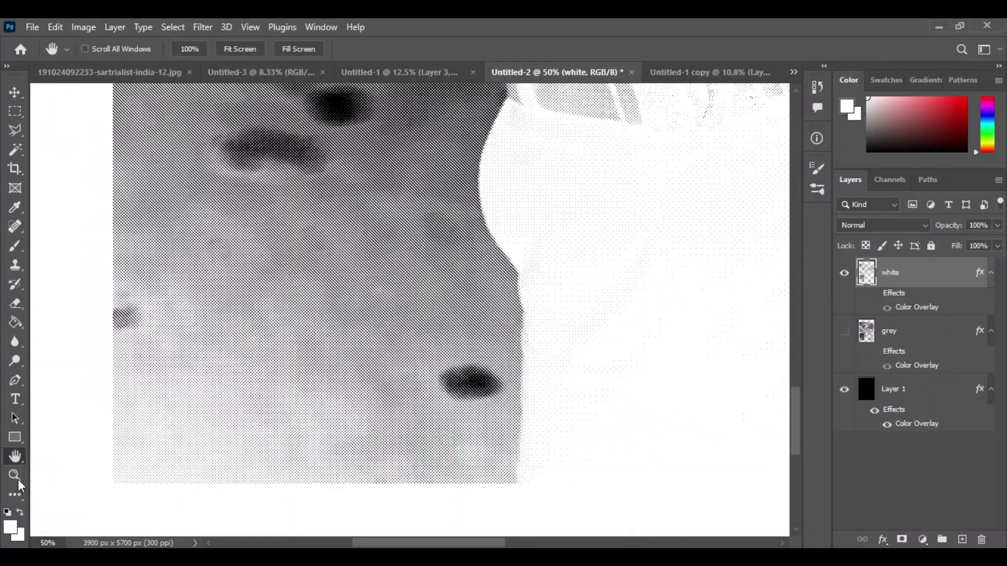
- Turn off Layer 1's effects, show the grey layer, and turn the grey and white layers' Color Overlay effects back on
double_click(15, 462)
click(874, 410)
click(844, 330)
click(874, 352)
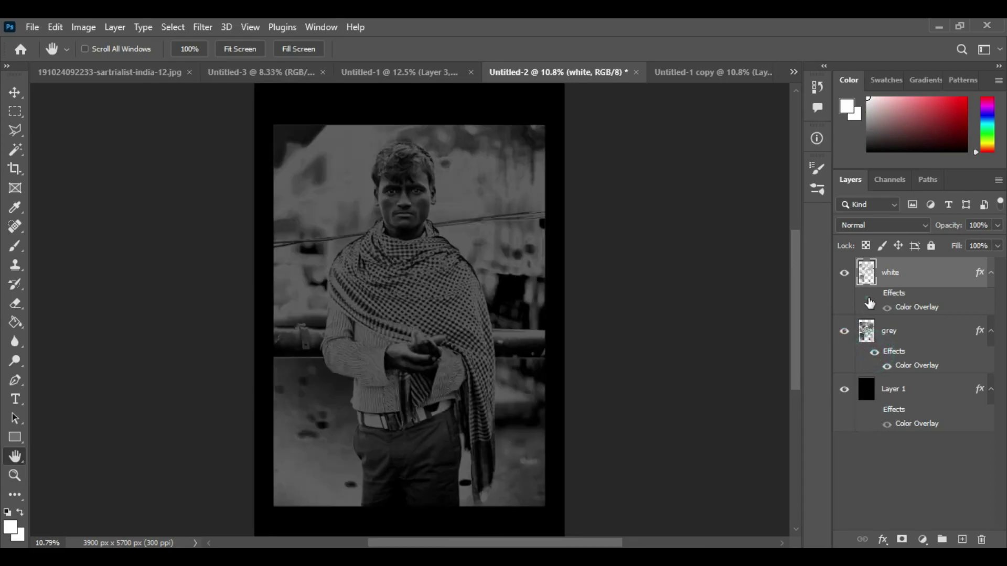
click(875, 294)
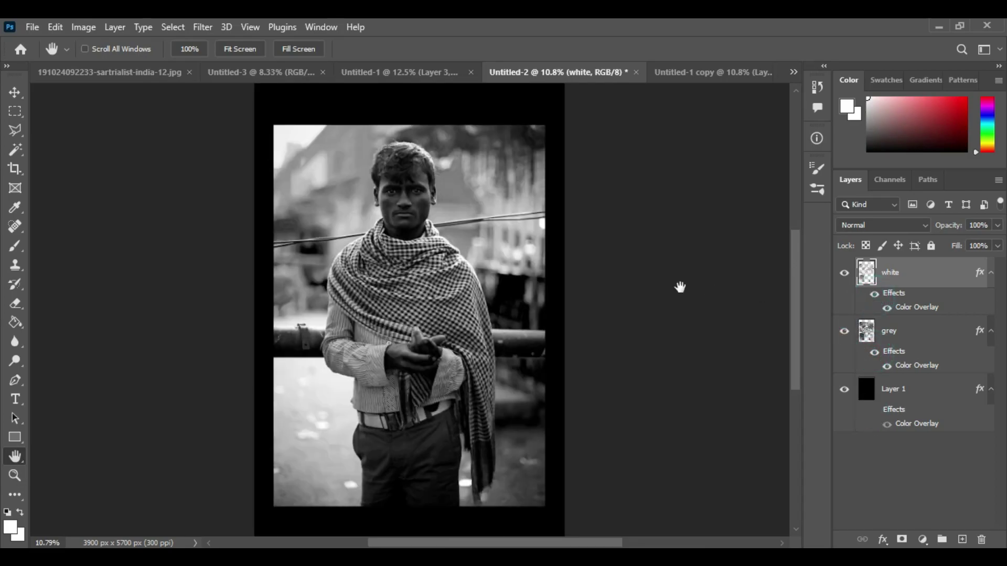